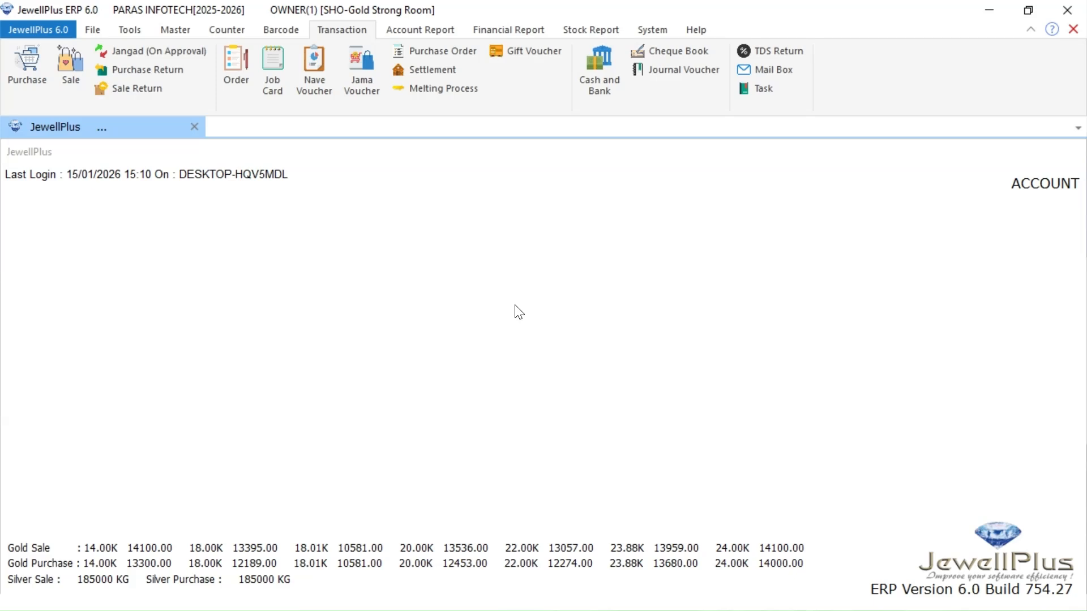
# Open the Making Category Master.
pyautogui.click(161, 28)
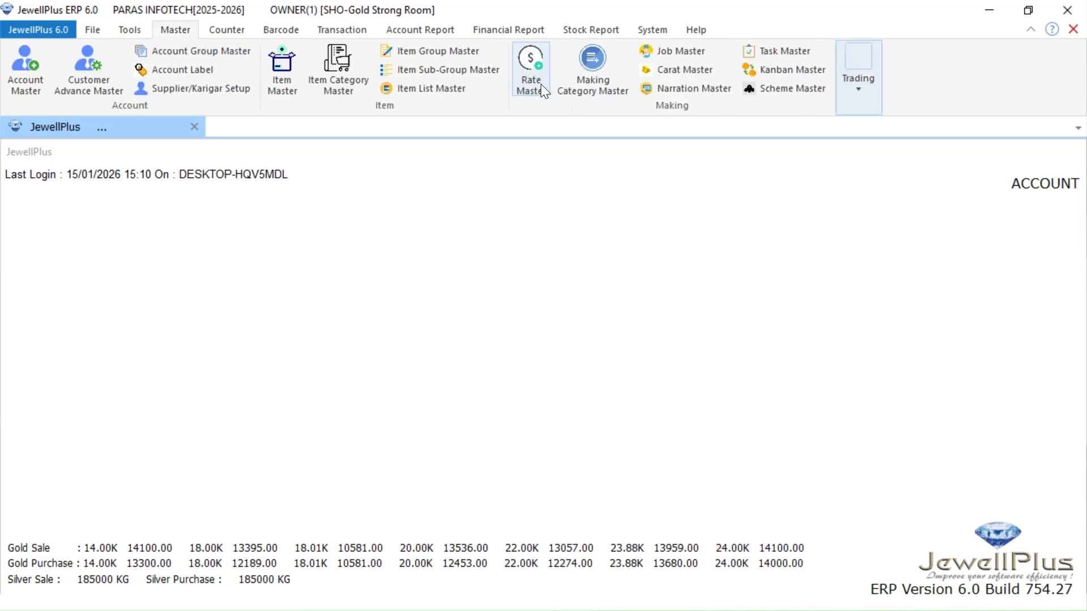
pyautogui.click(583, 66)
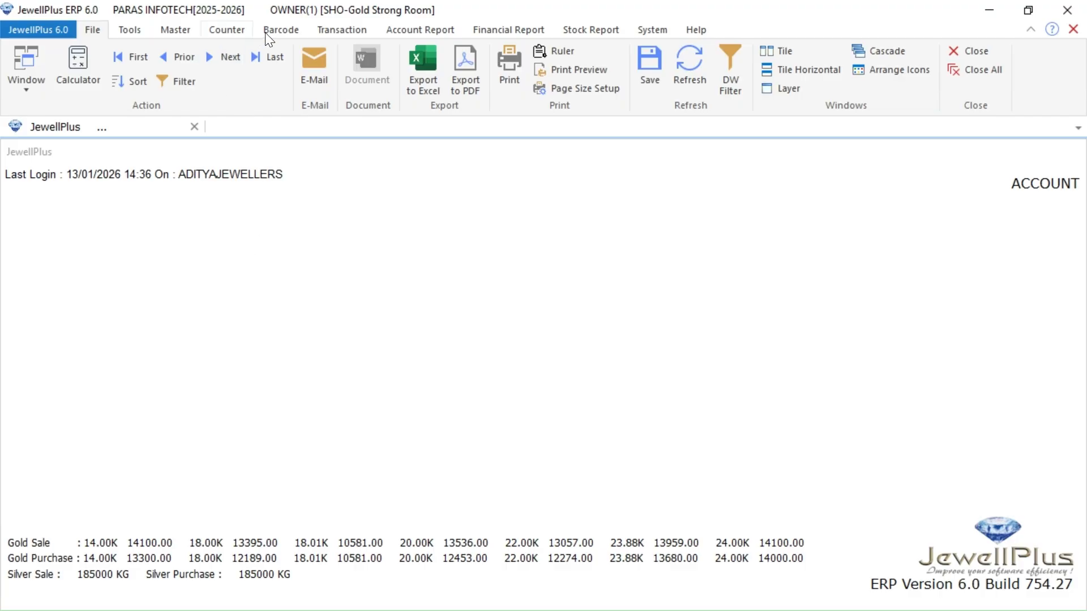
# Open Barcode Label Making and bring up the Barcode Stock Update Price or Making window from it.
pyautogui.click(275, 31)
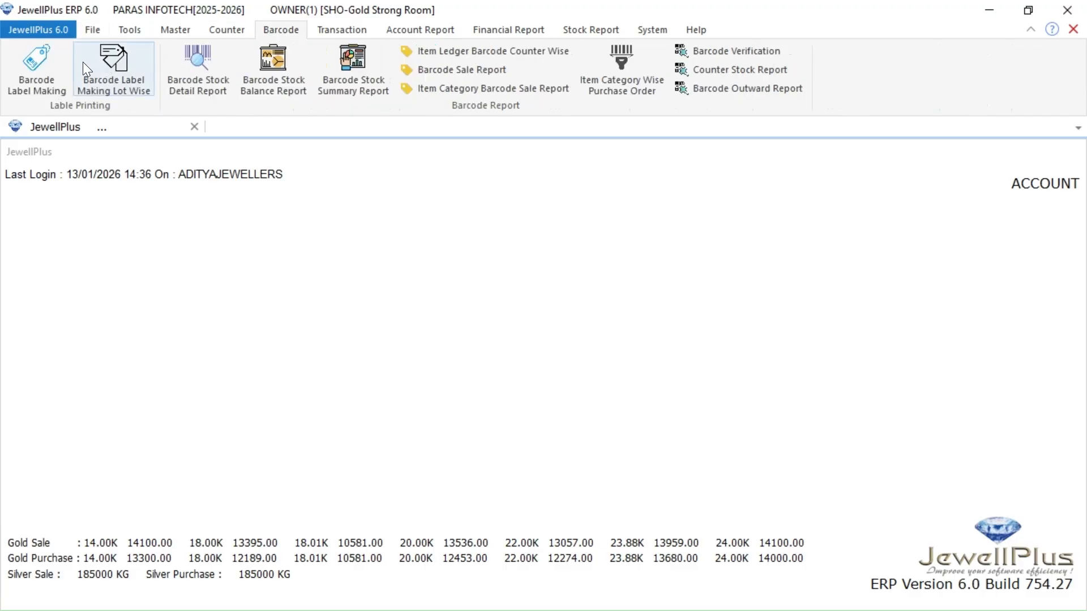
pyautogui.click(25, 65)
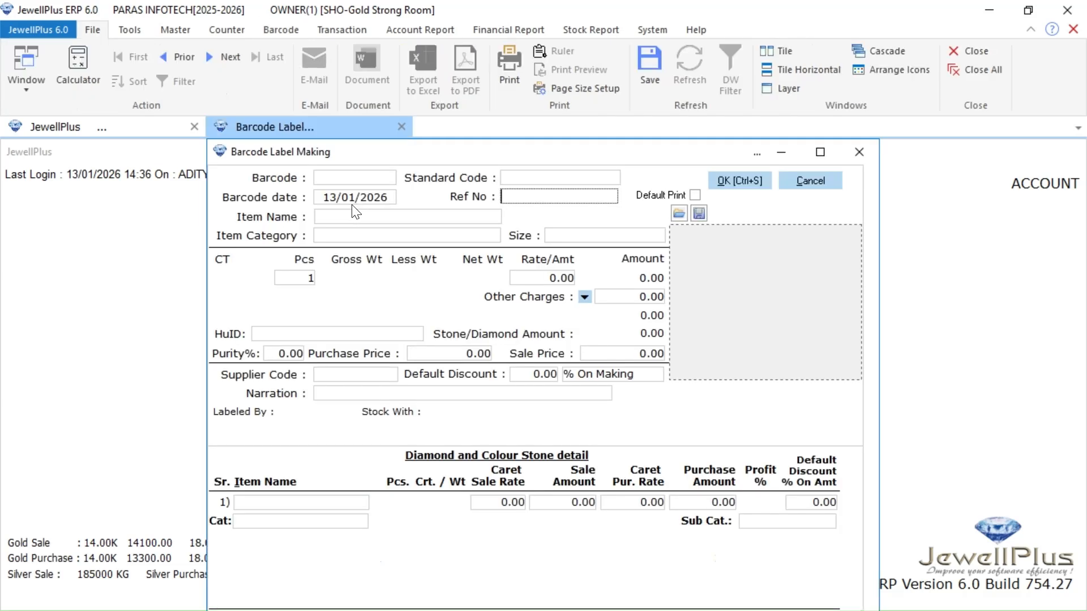
pyautogui.hotkey('ctrl', 'shift', 'u')
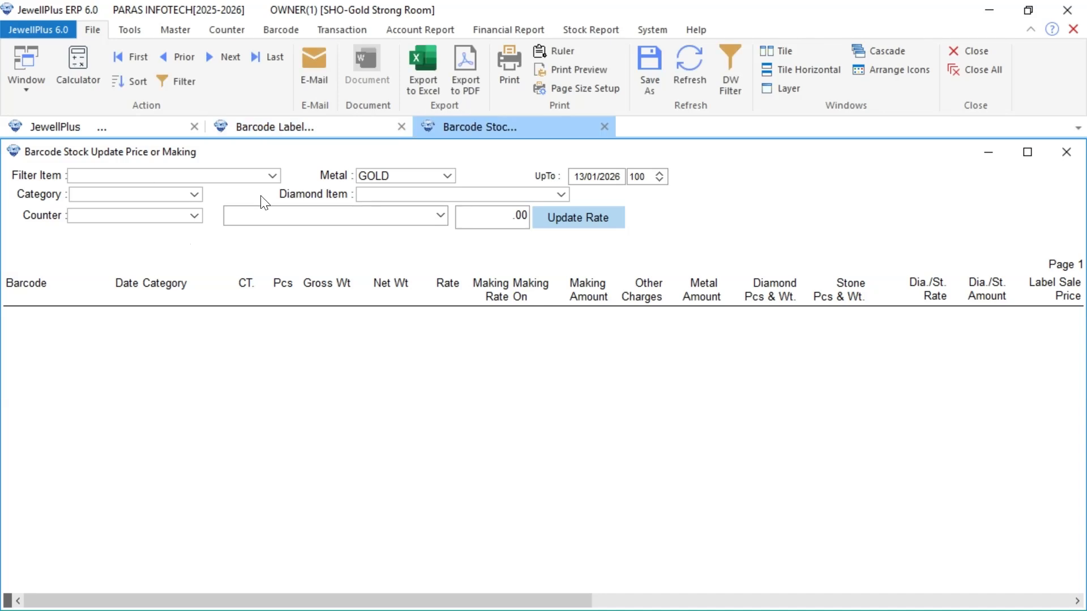
# Choose Increase price by % (+) as the update mode and load the stock report for metal FIXED PRICE ITEM, item FPI BALI.
pyautogui.click(440, 217)
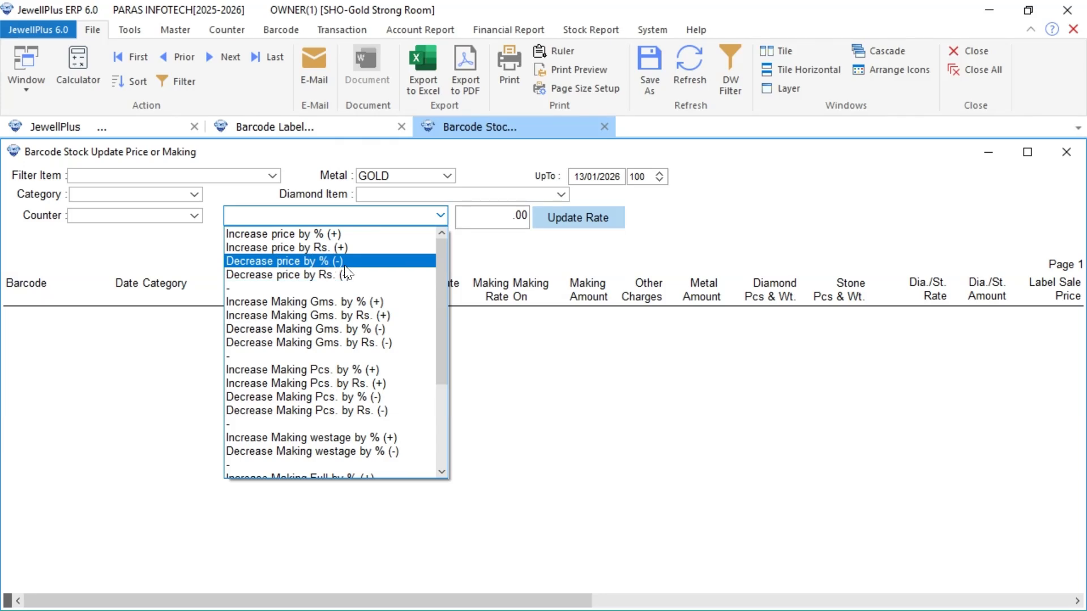
pyautogui.click(306, 233)
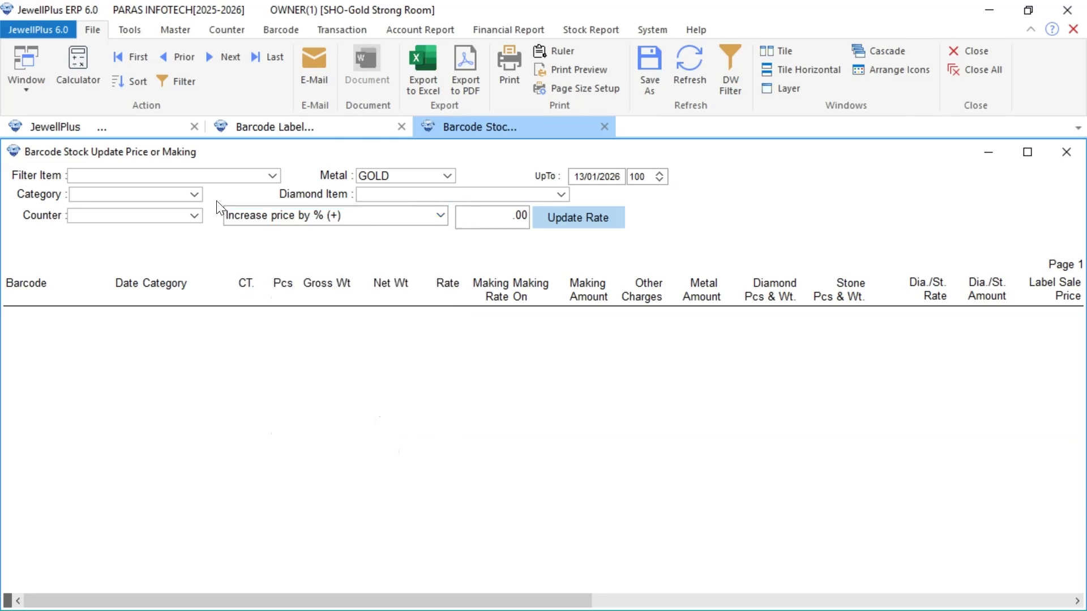
pyautogui.click(448, 175)
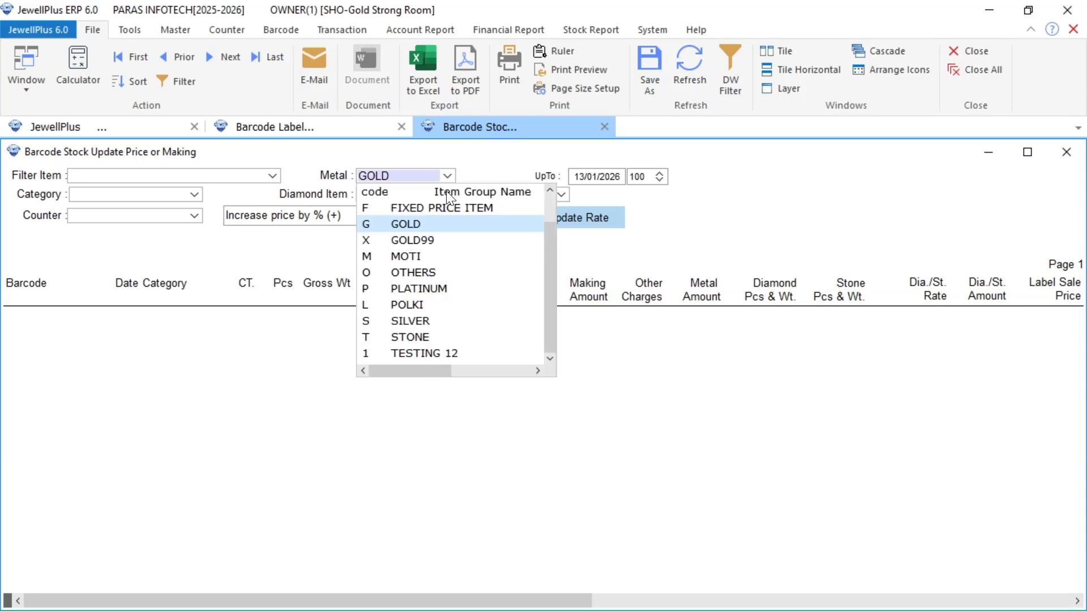
pyautogui.click(406, 209)
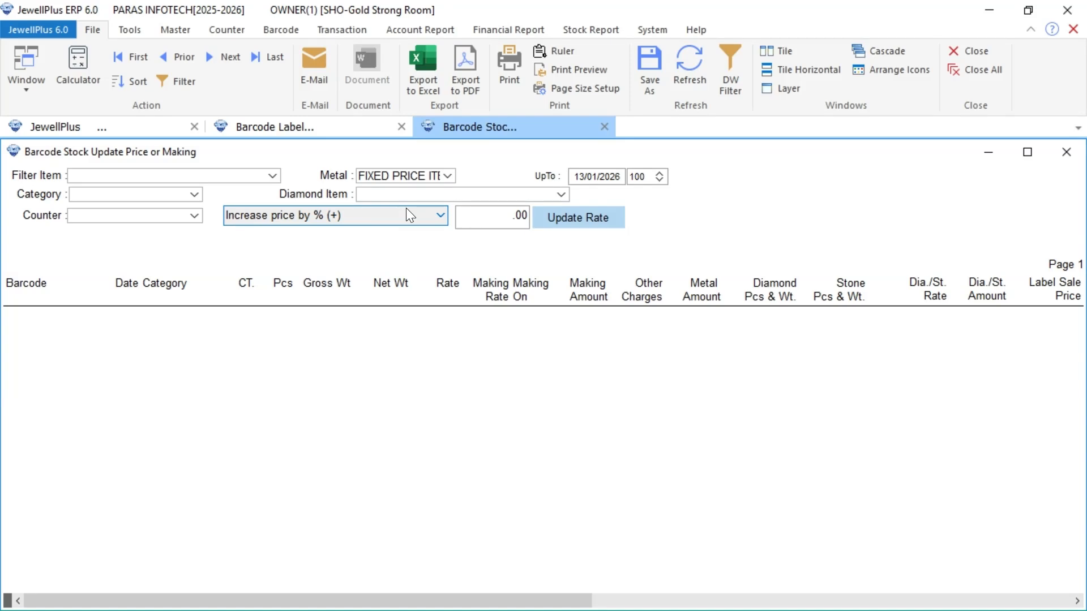
pyautogui.click(272, 177)
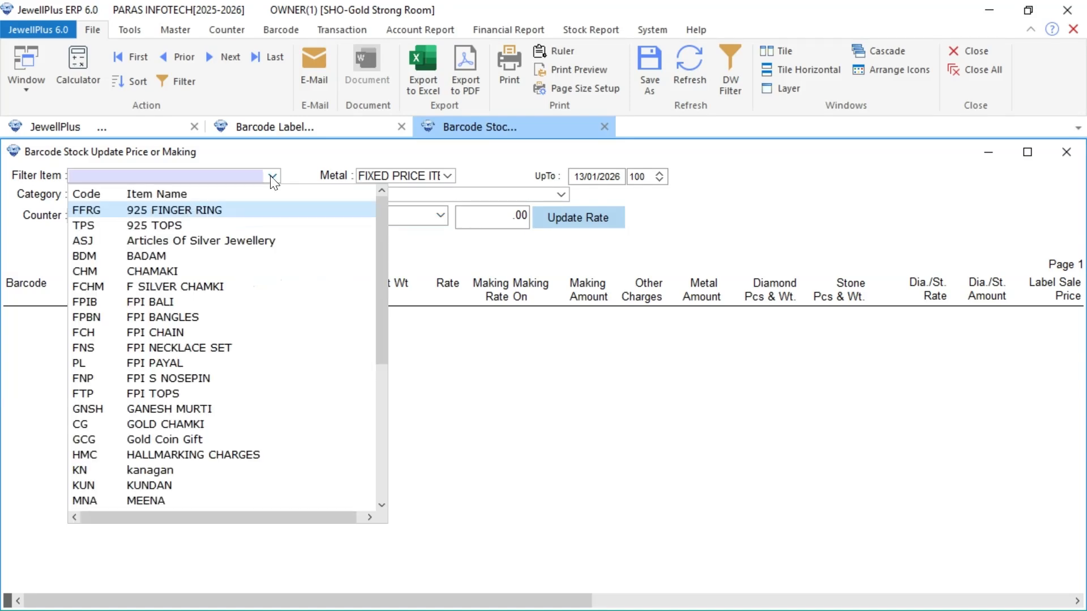
pyautogui.click(152, 301)
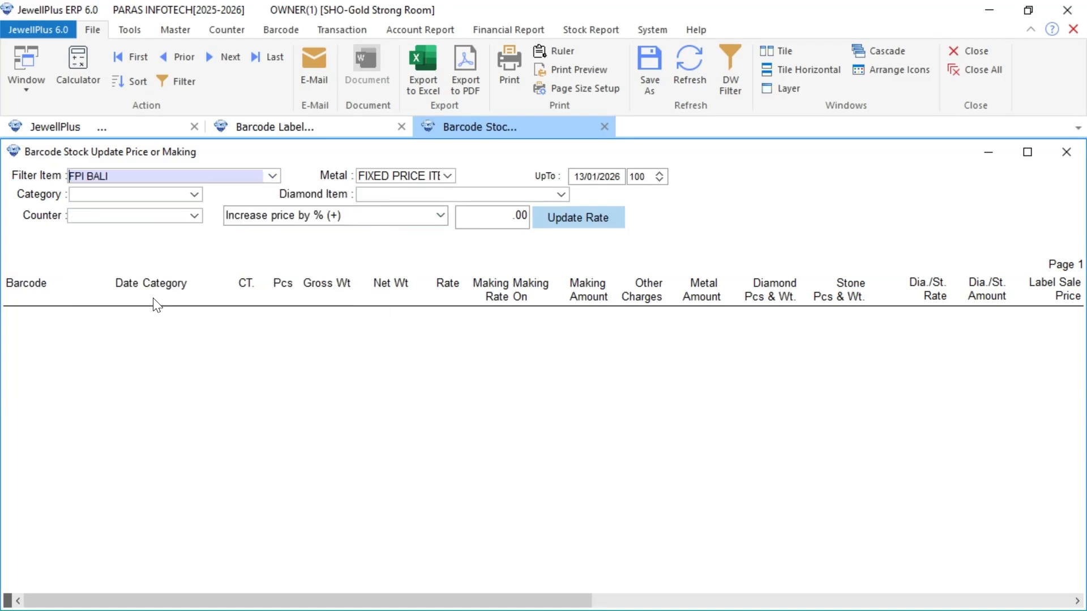
pyautogui.click(677, 71)
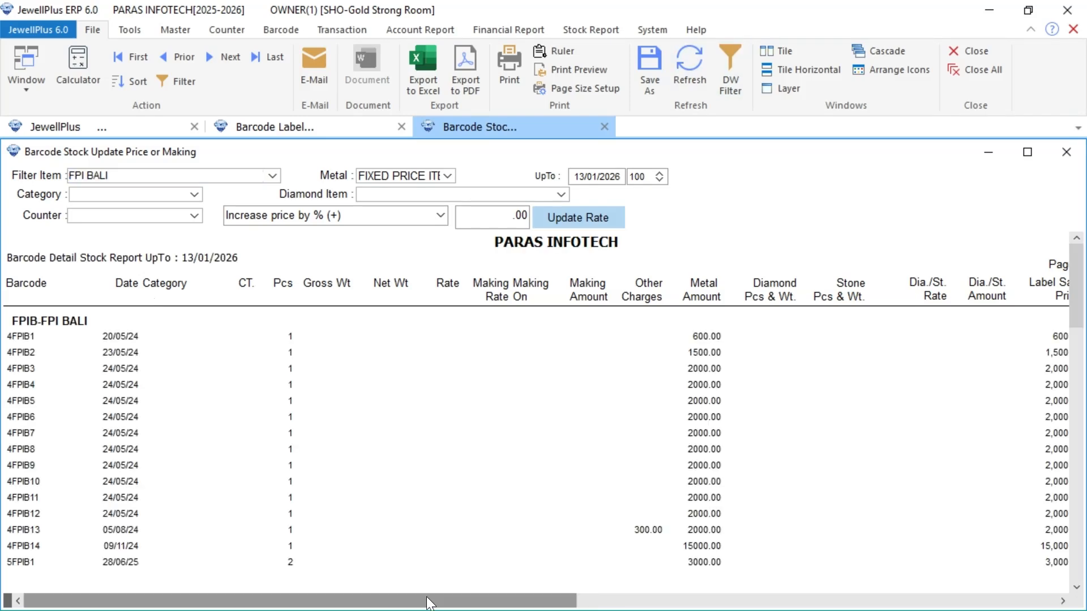
# Increase the price of the listed FPI BALI barcodes by Rs. 100 and refresh the stock report.
pyautogui.moveTo(429, 604); pyautogui.dragTo(609, 541)
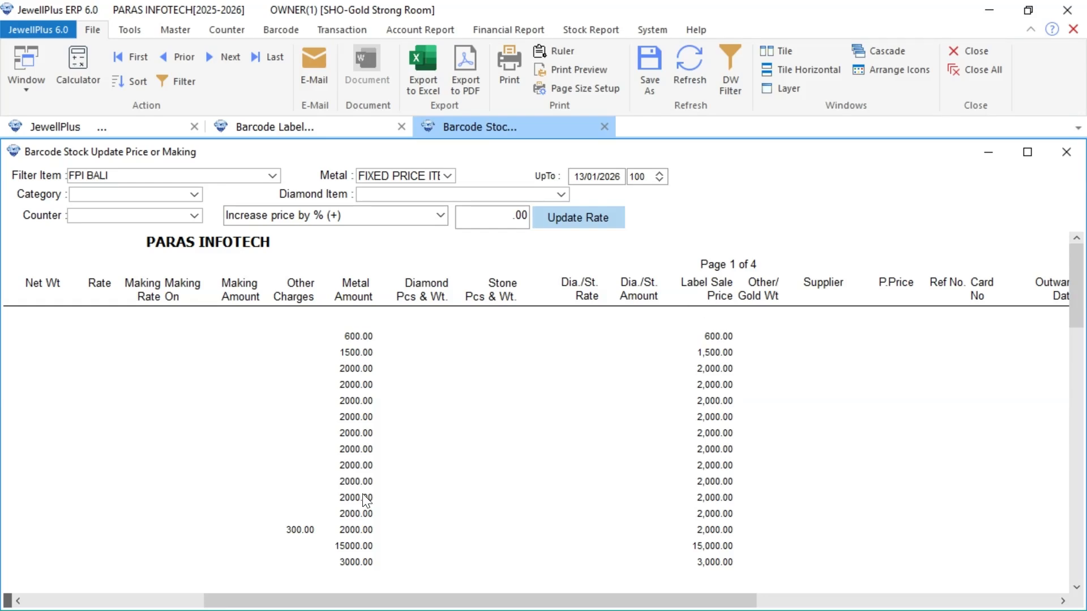
pyautogui.moveTo(320, 602); pyautogui.dragTo(141, 601)
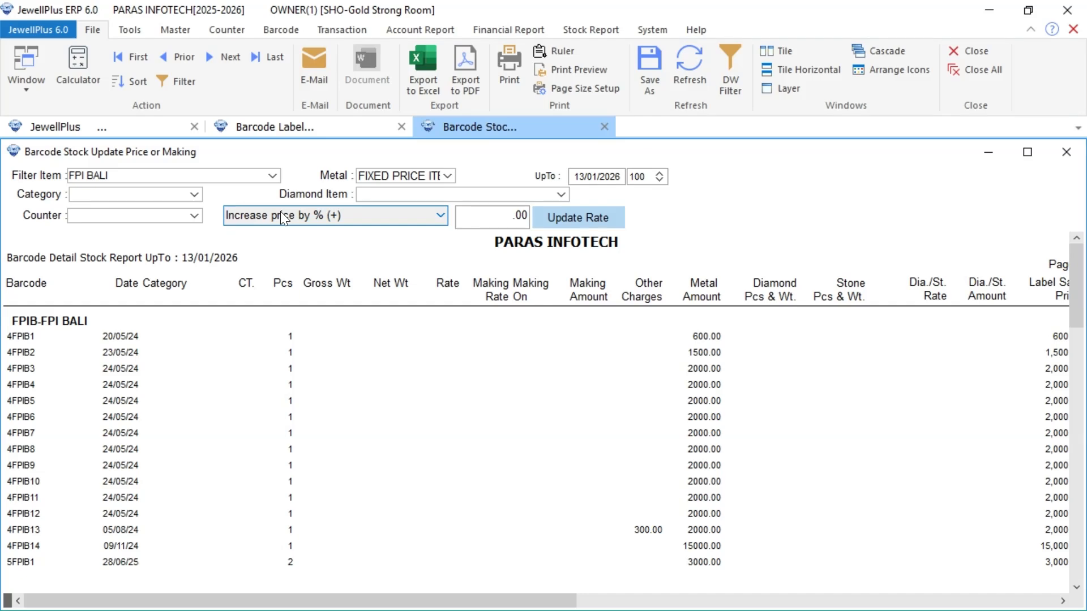
pyautogui.click(428, 218)
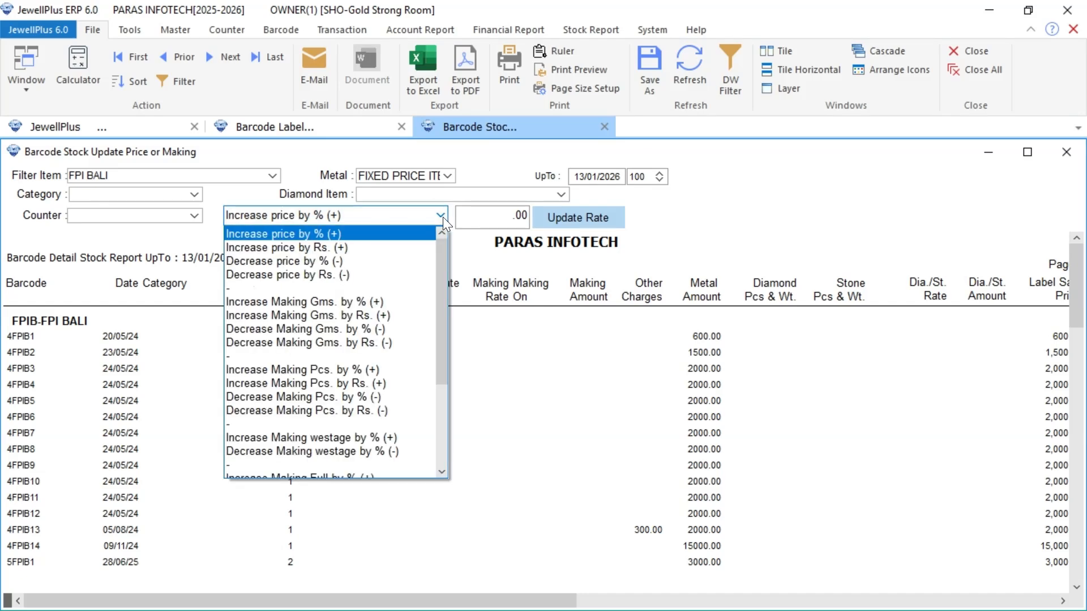
pyautogui.click(327, 248)
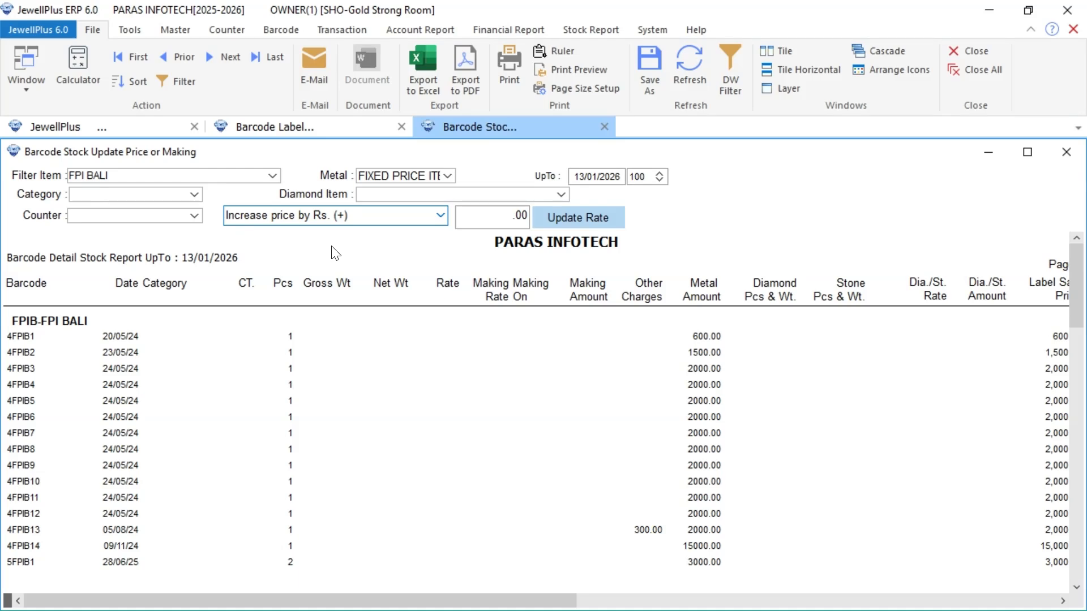
pyautogui.click(492, 221)
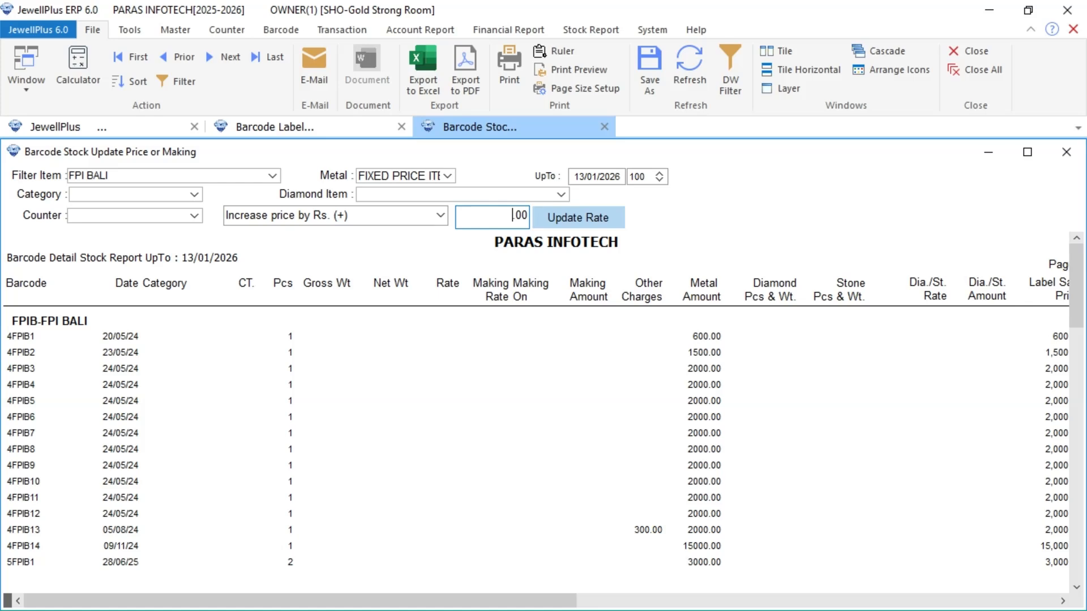
pyautogui.write('100')
pyautogui.click(591, 226)
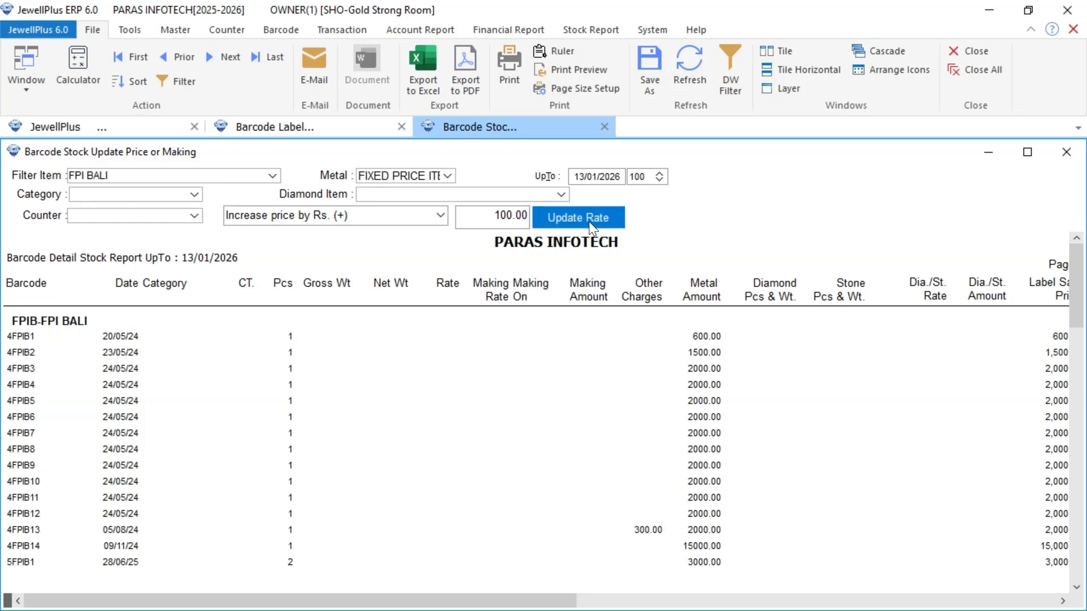
pyautogui.click(579, 374)
pyautogui.click(682, 60)
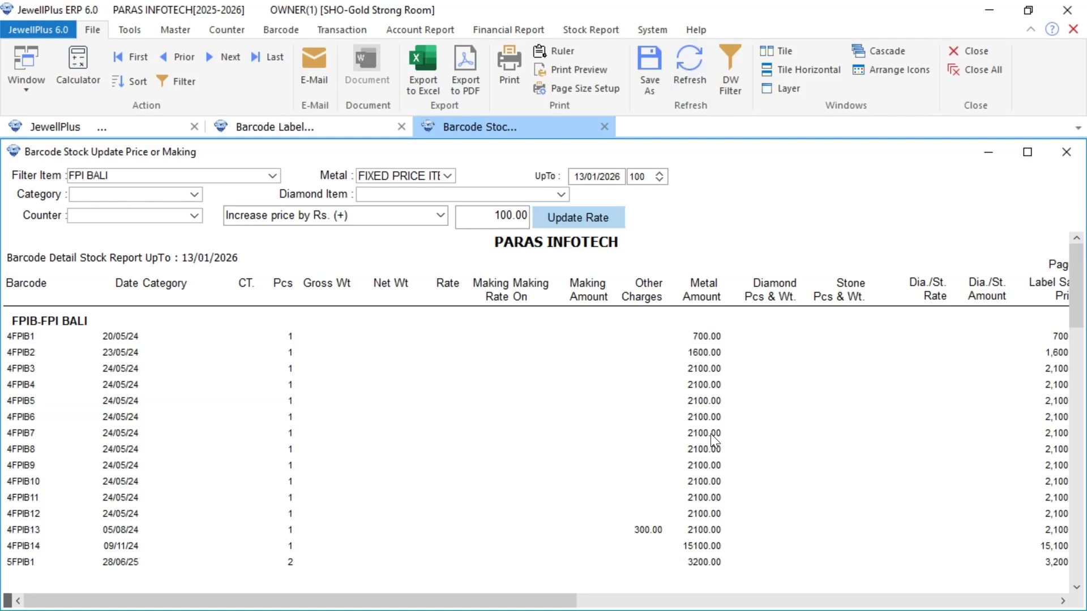
# Decrease the price of the listed FPI BALI barcodes by 5%.
pyautogui.click(441, 216)
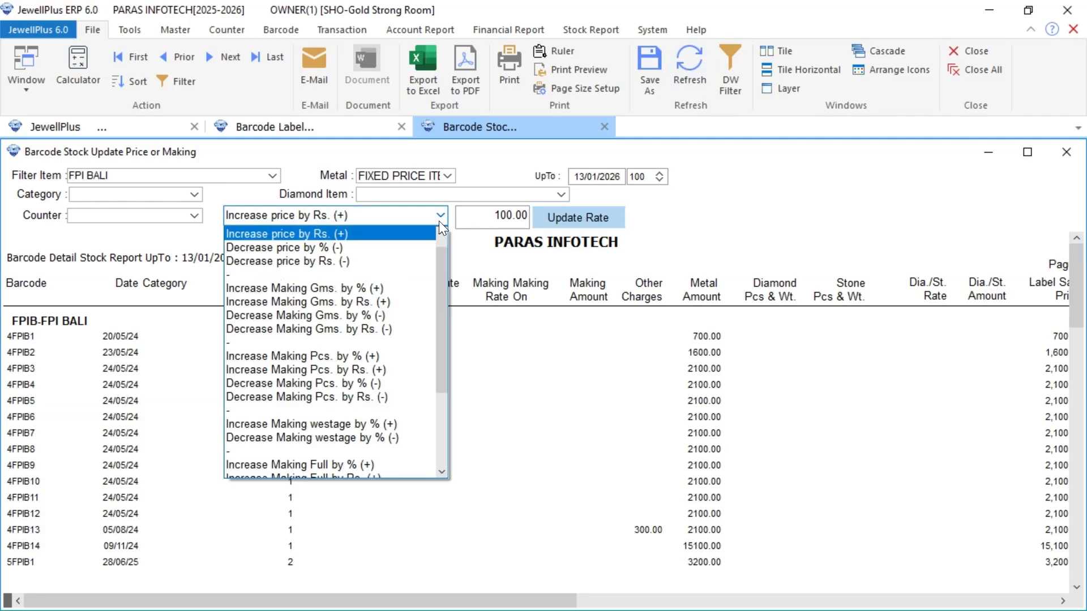
pyautogui.click(345, 249)
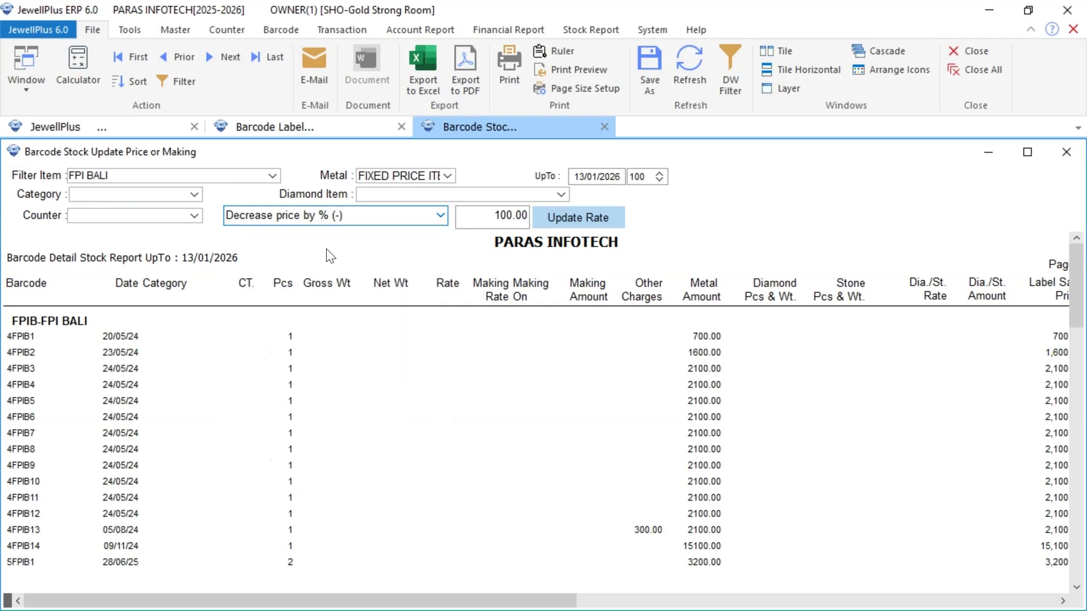
pyautogui.click(493, 211)
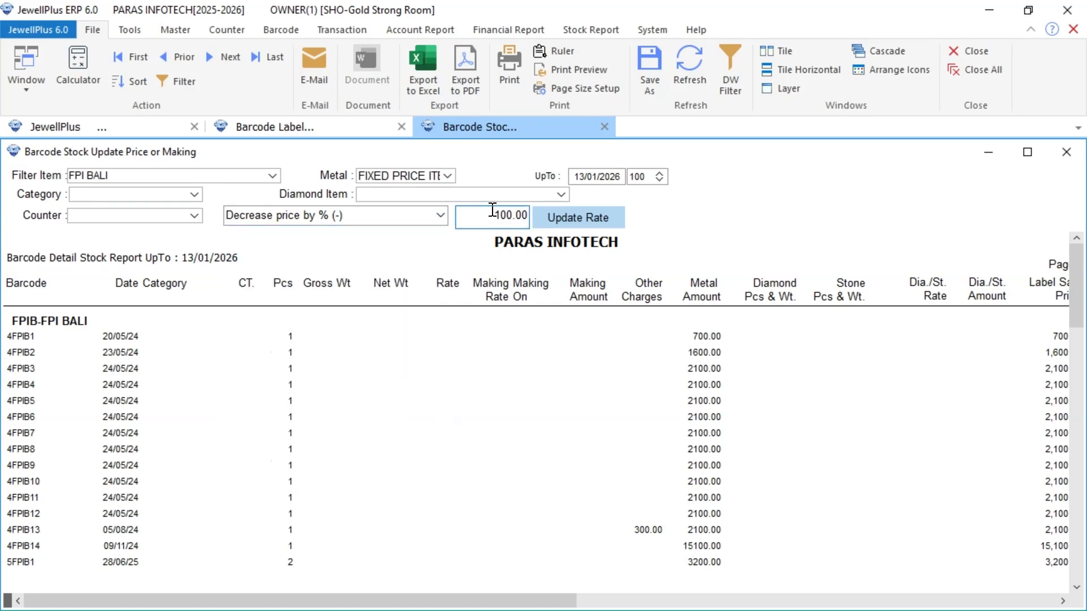
pyautogui.press('BackSpace')
pyautogui.press('BackSpace')
pyautogui.press('BackSpace')
pyautogui.write('5')
pyautogui.click(587, 223)
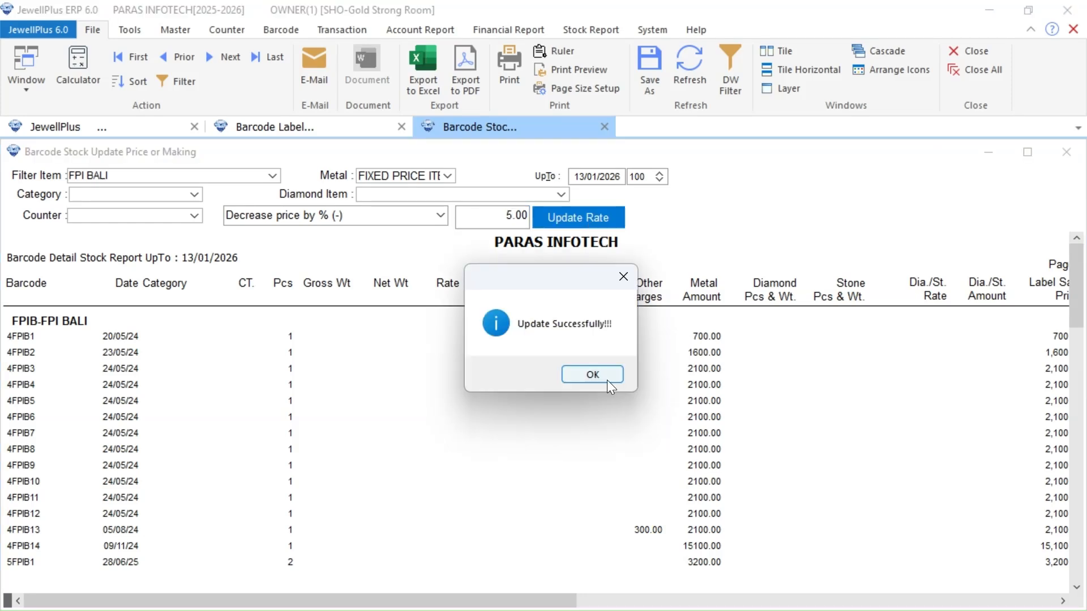
pyautogui.click(607, 379)
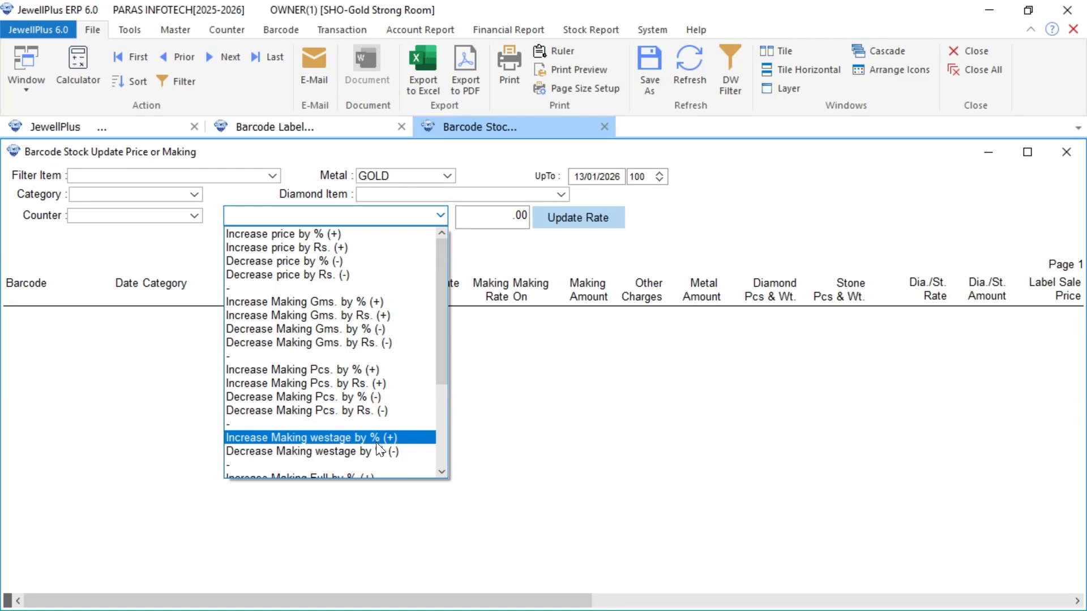
# Review the available update modes for making charges and diamond/stone rates without choosing one.
pyautogui.moveTo(441, 339); pyautogui.dragTo(442, 369)
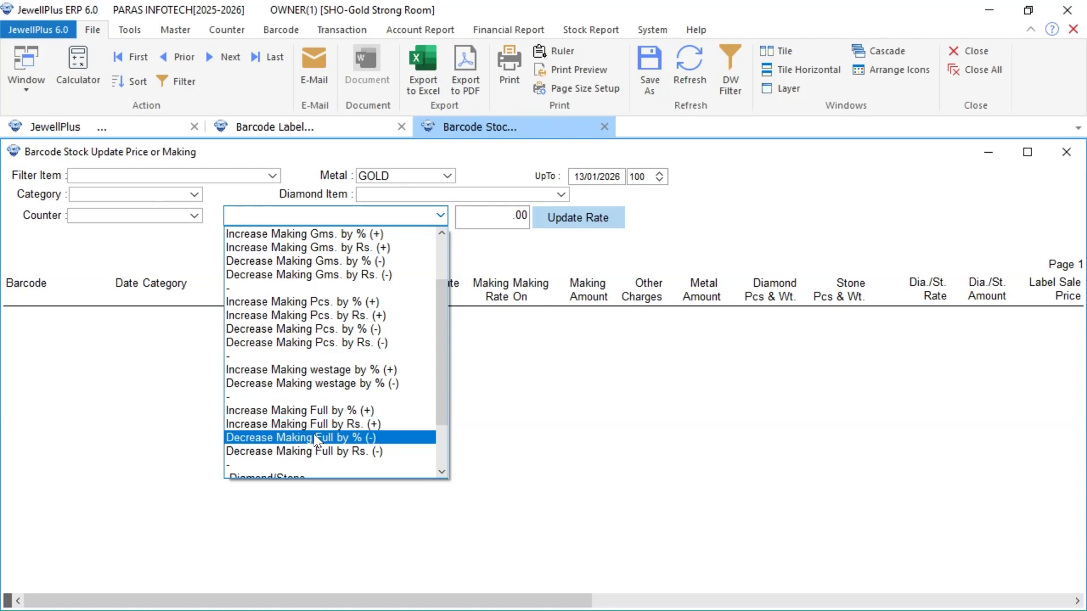
pyautogui.moveTo(439, 341); pyautogui.dragTo(442, 368)
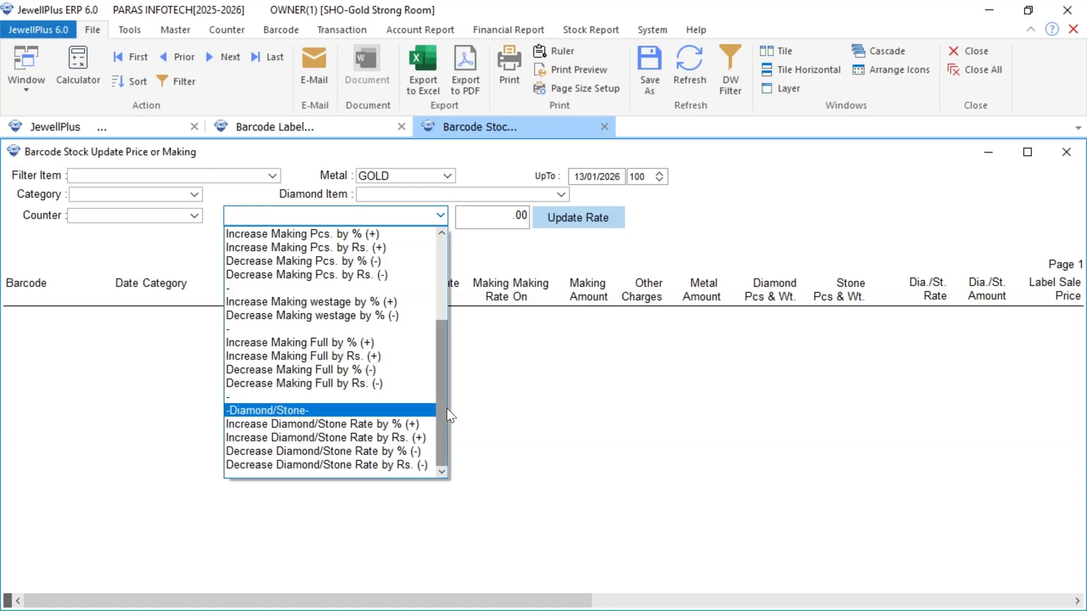
pyautogui.moveTo(446, 409); pyautogui.dragTo(443, 270)
pyautogui.press('Escape')
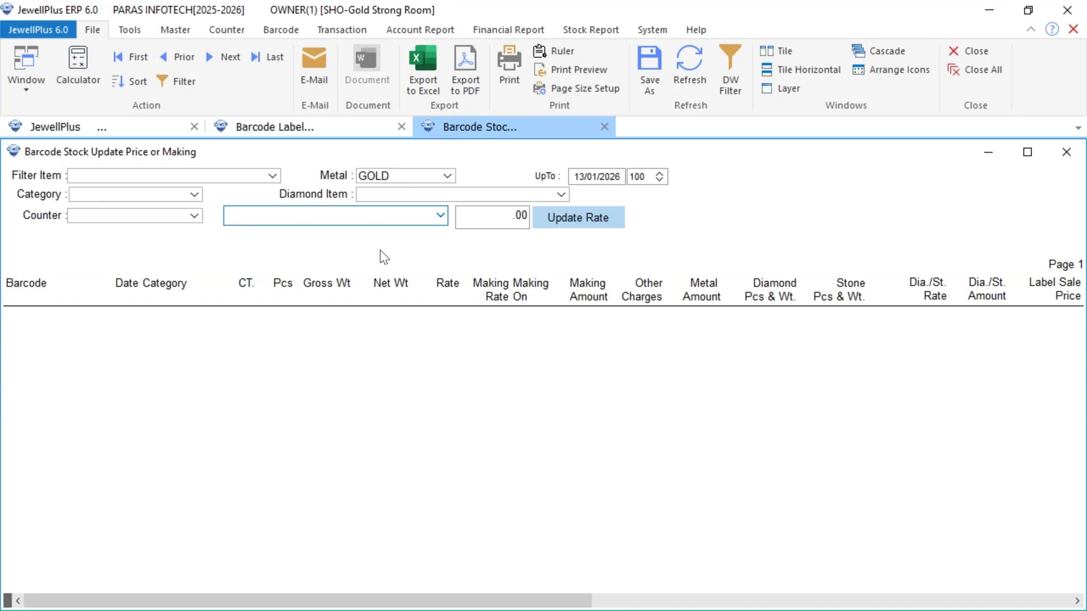
# Load the barcode stock report for the GOLD item CHAIN.
pyautogui.click(273, 176)
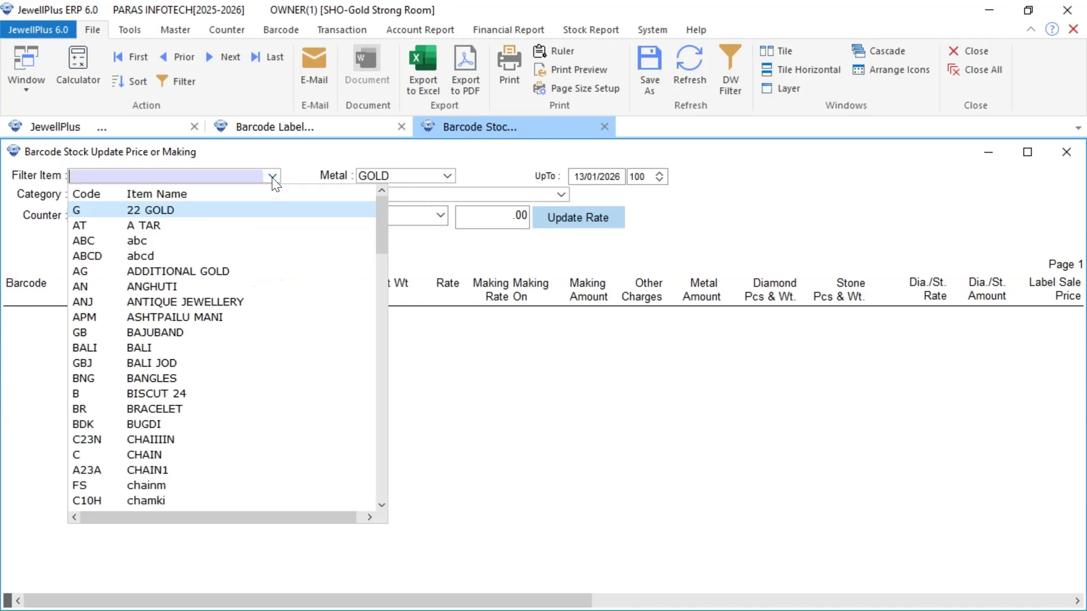
pyautogui.click(130, 457)
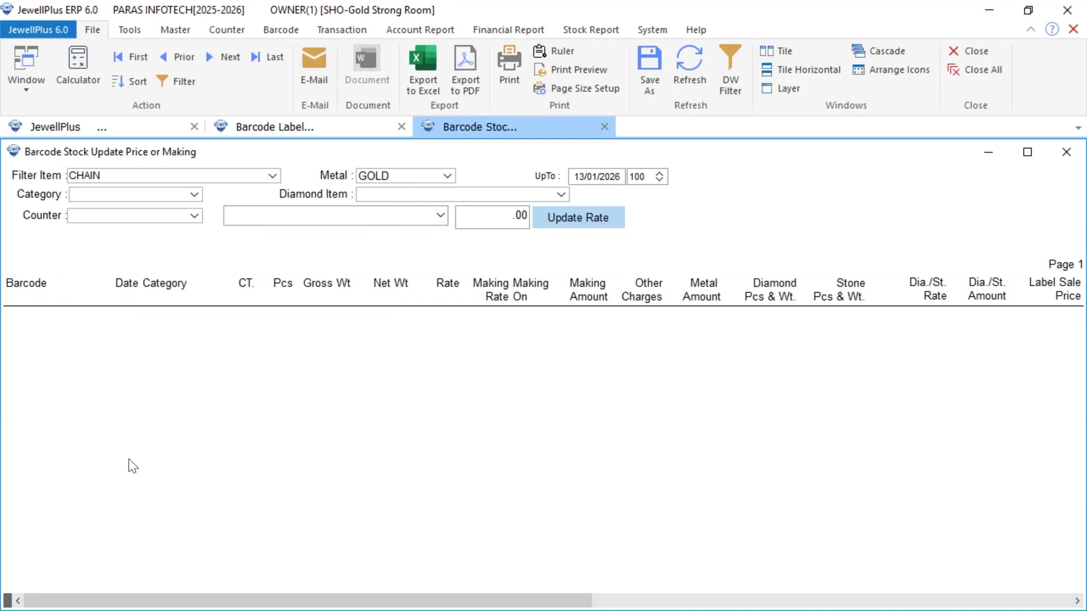
pyautogui.click(699, 53)
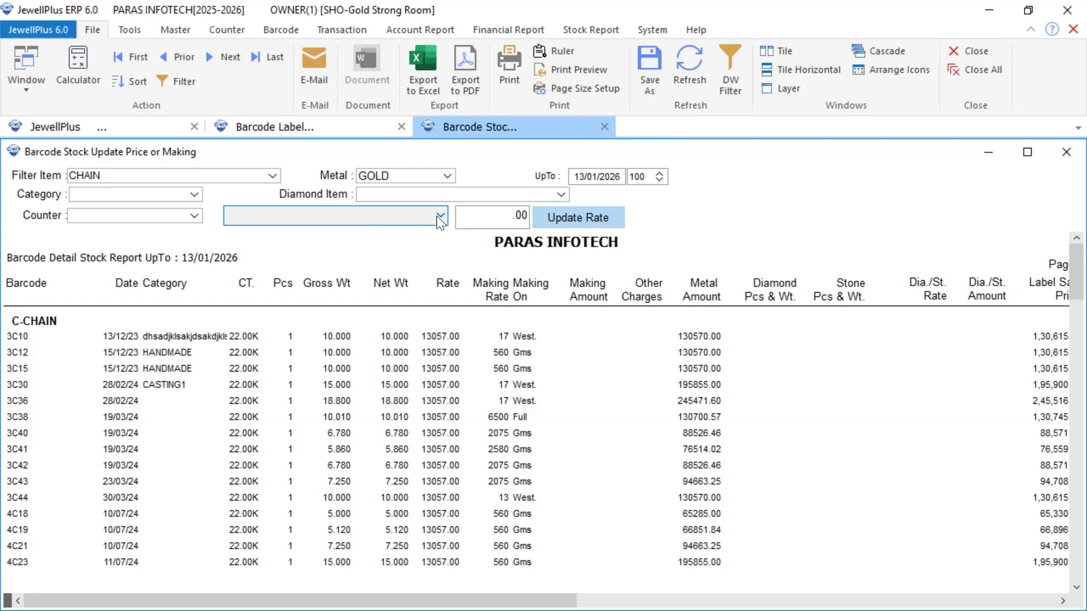
# Check the making rates of the listed CHAIN barcodes and choose the update mode that increases making per gram by percentage.
pyautogui.click(508, 354)
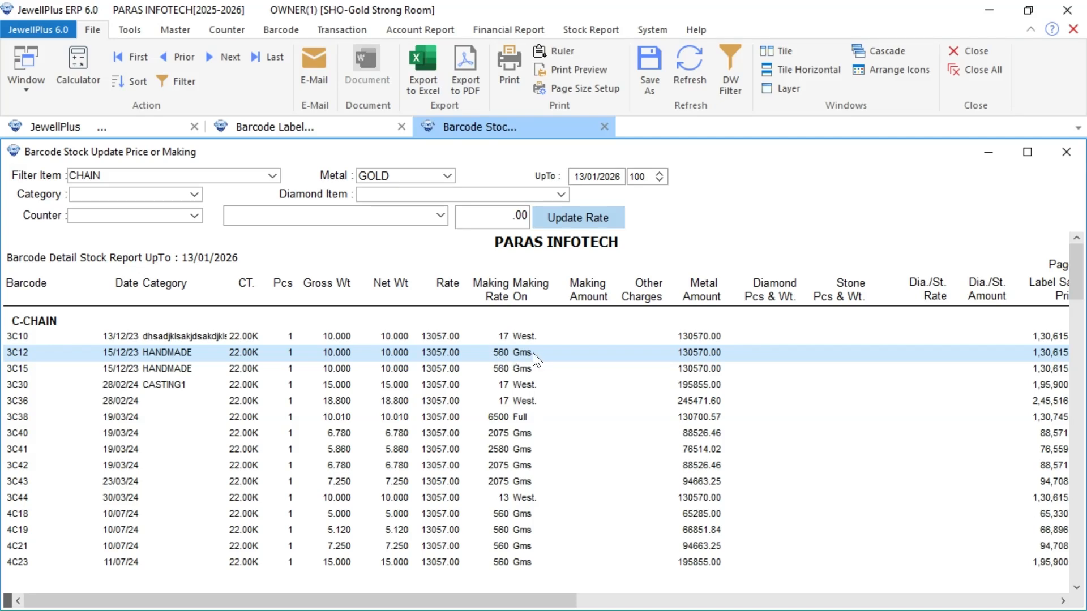
pyautogui.click(498, 372)
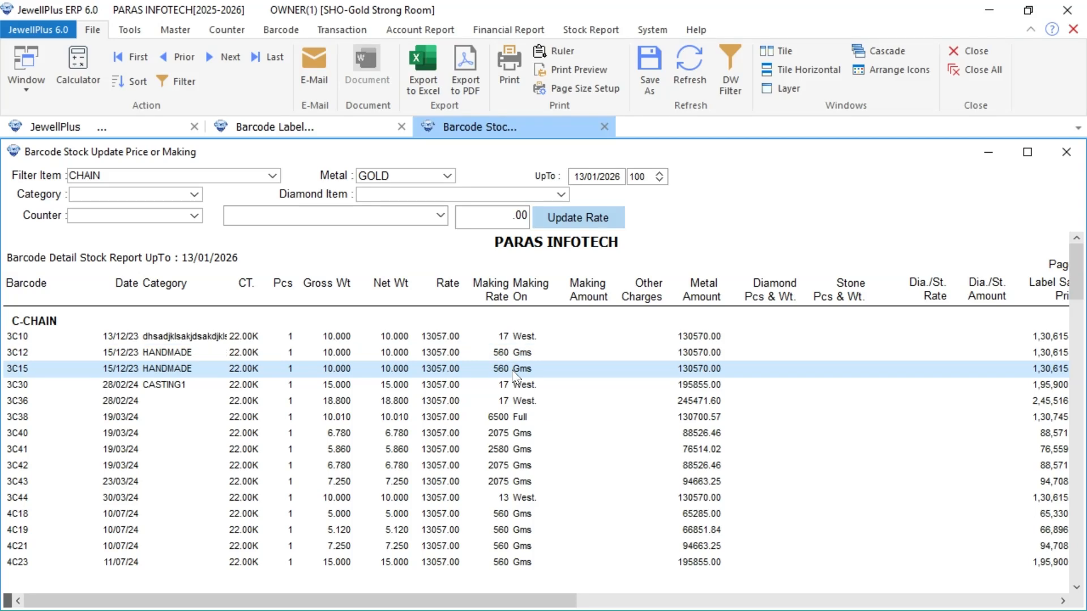
pyautogui.click(498, 517)
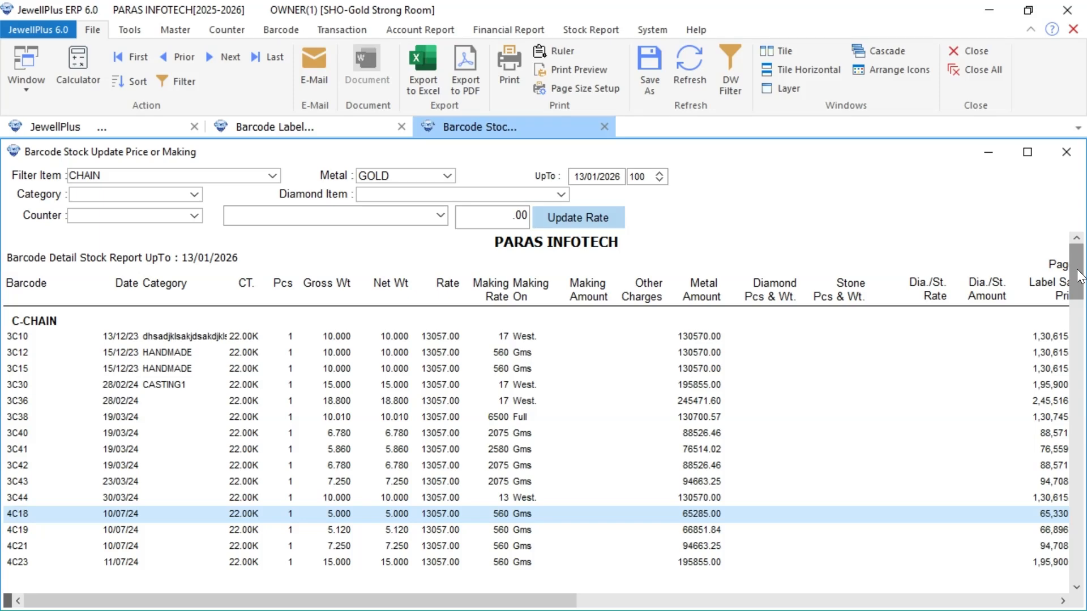
pyautogui.moveTo(1080, 275); pyautogui.dragTo(1060, 380)
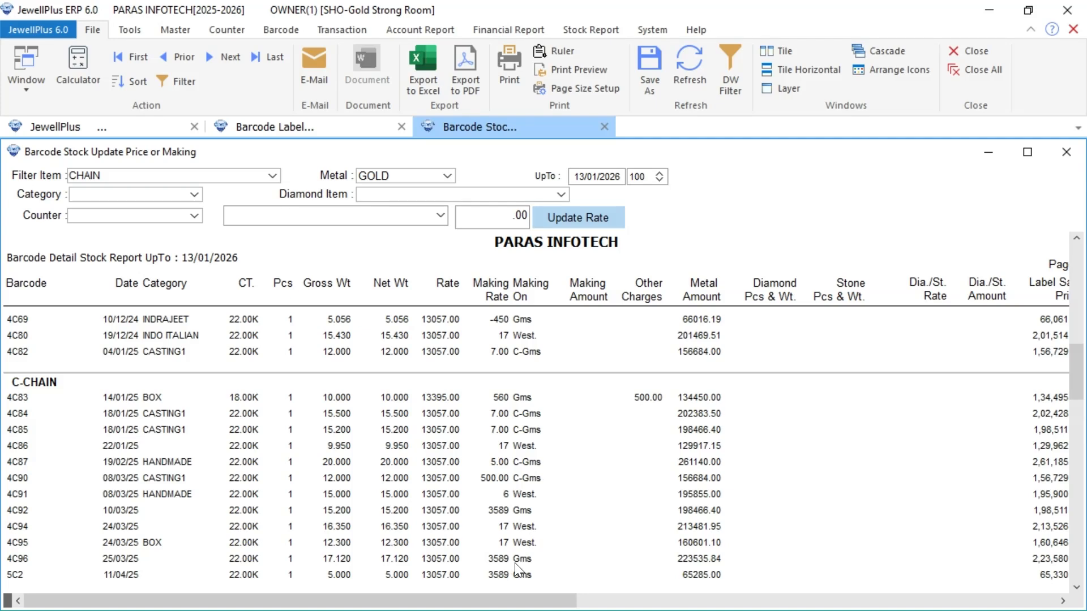
pyautogui.click(442, 216)
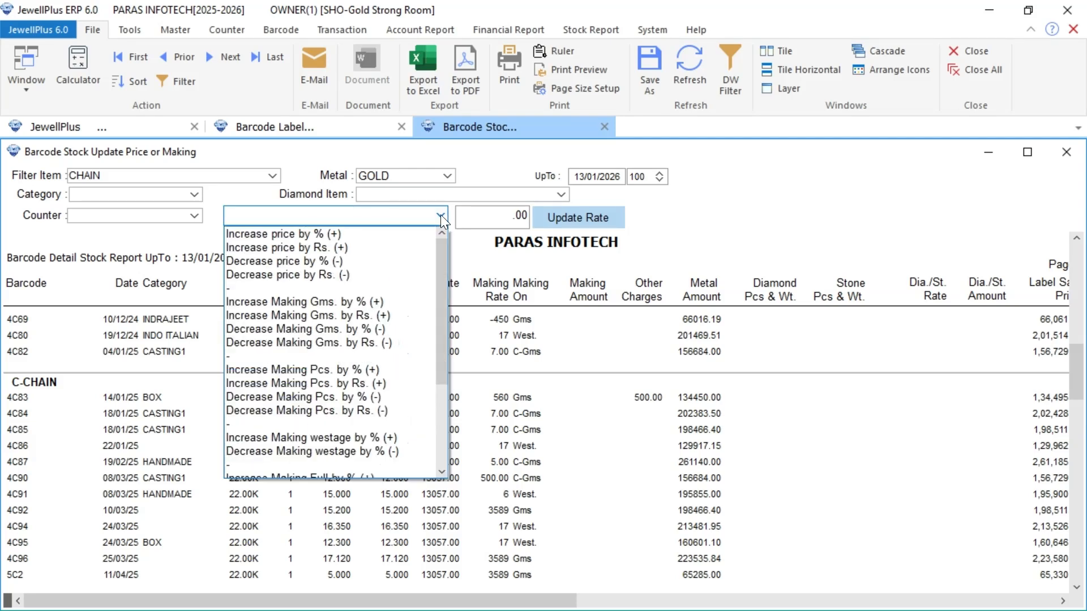
pyautogui.click(394, 303)
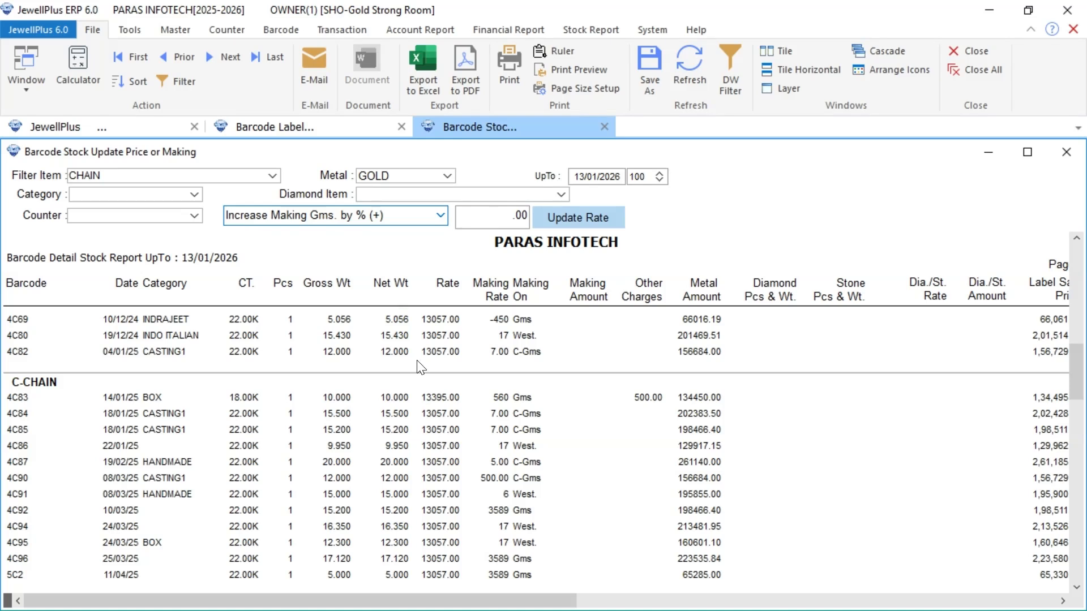
# Calculate 5% of barcode 4C96's making rate of 3589 in Calculator, add it to the rate, and minimise Calculator.
pyautogui.click(153, 560)
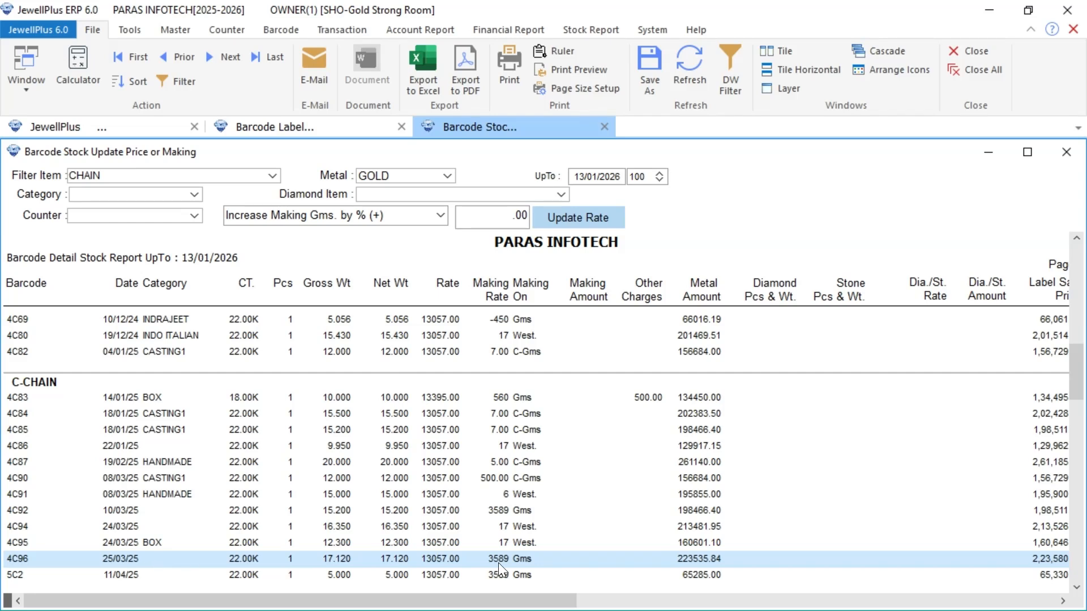
pyautogui.click(80, 60)
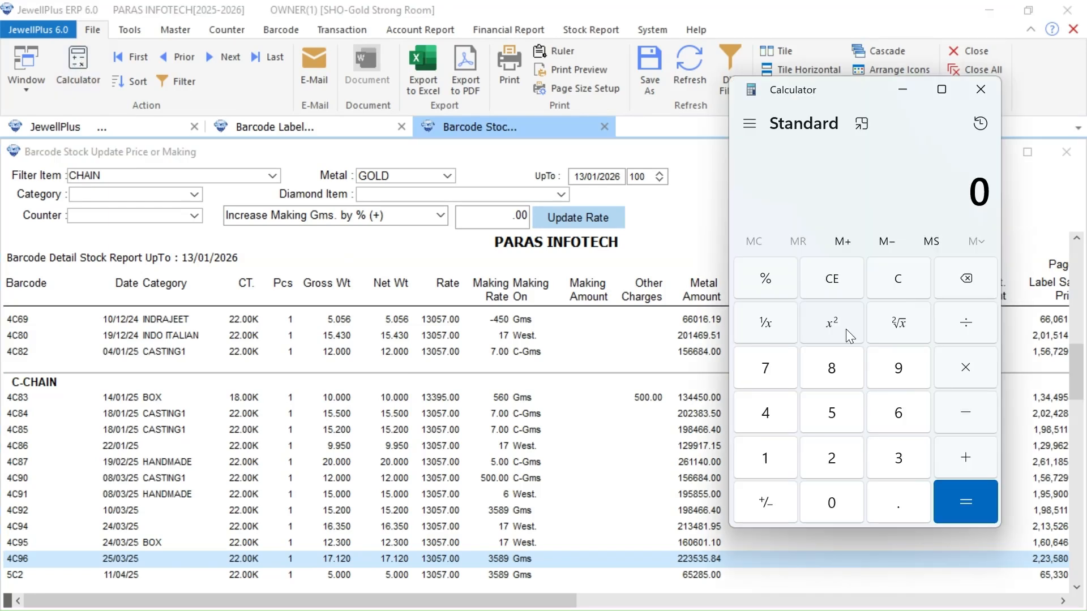
pyautogui.write('3,589')
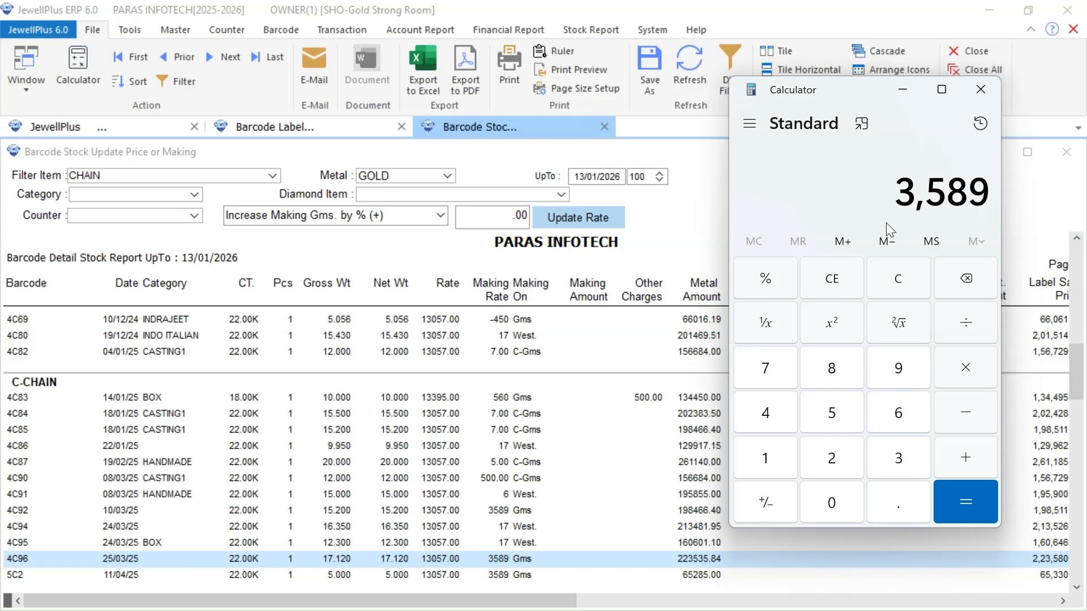
pyautogui.press('*')
pyautogui.write('5')
pyautogui.press('/')
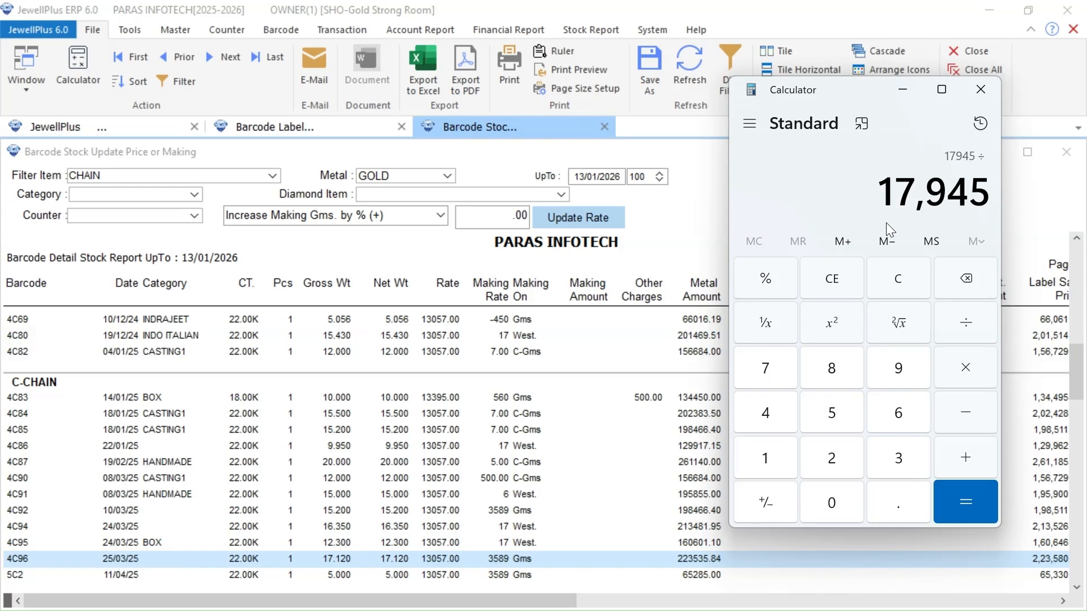
pyautogui.write('100')
pyautogui.press('Return')
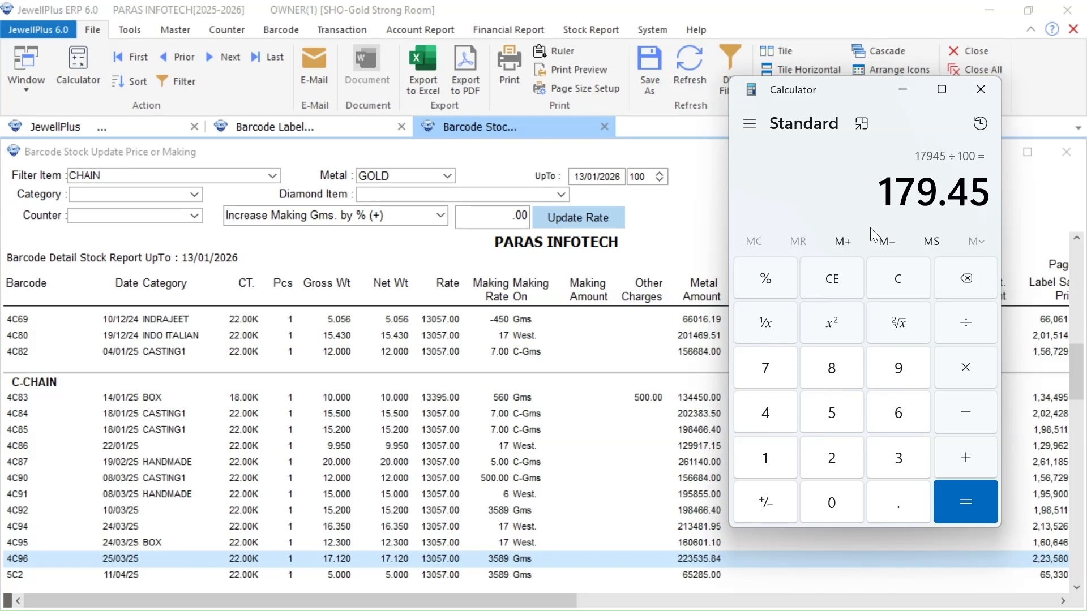
pyautogui.press('+')
pyautogui.write('3589')
pyautogui.press('Return')
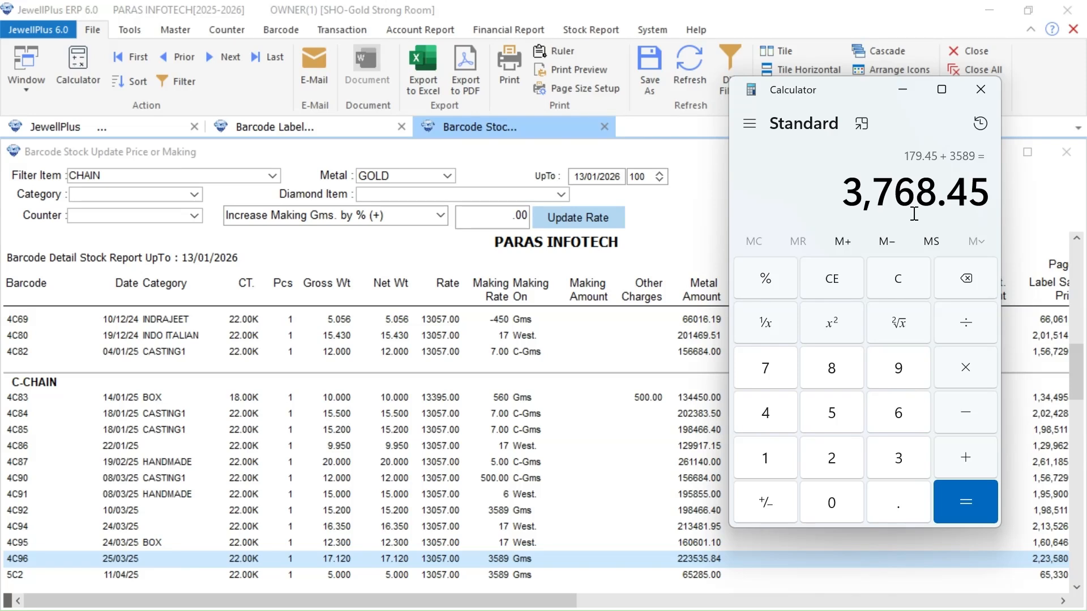
pyautogui.click(905, 89)
# Increase the per-gram making charges of the listed CHAIN barcodes by 5% and refresh the stock report.
pyautogui.click(480, 213)
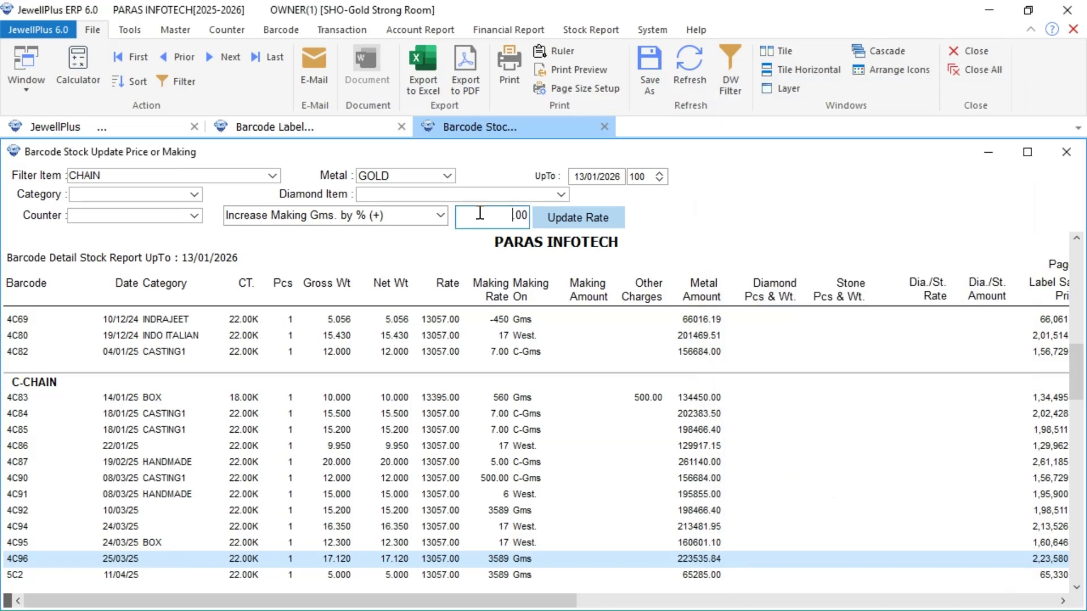
pyautogui.write('5')
pyautogui.press('Return')
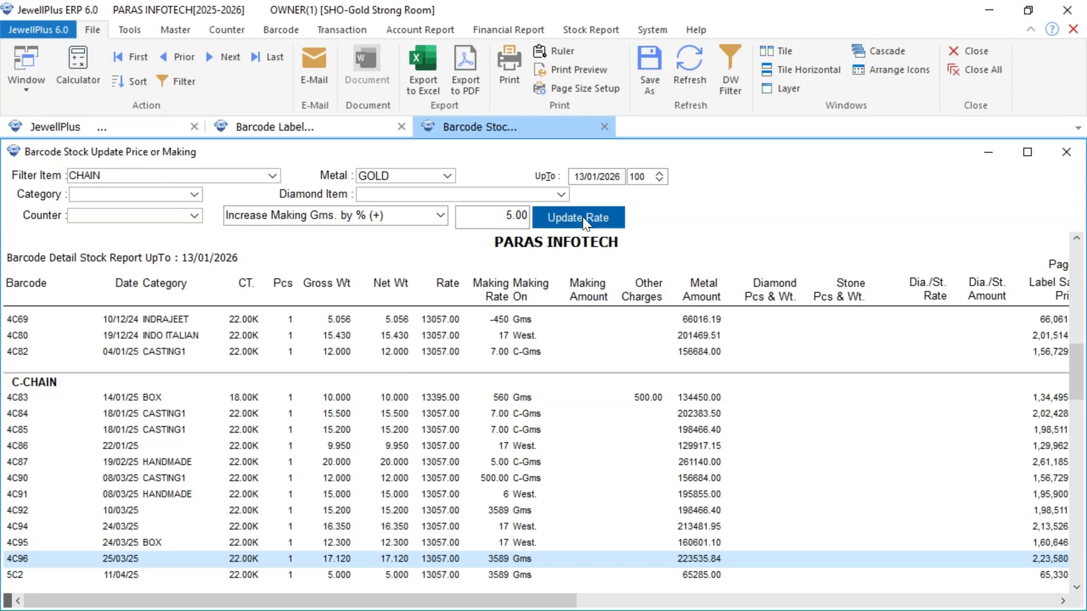
pyautogui.click(583, 216)
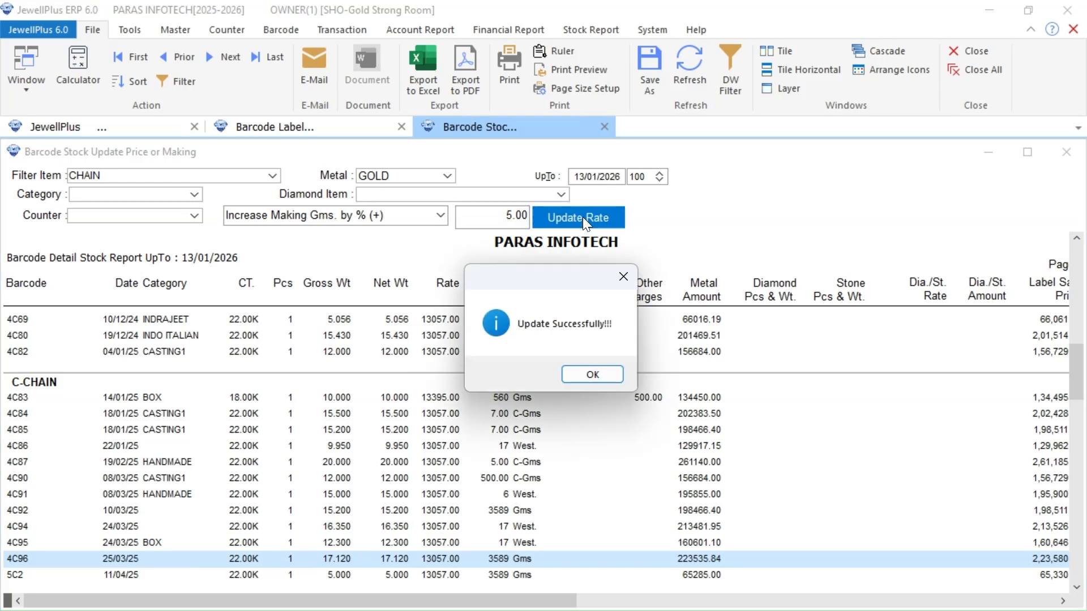
pyautogui.click(583, 375)
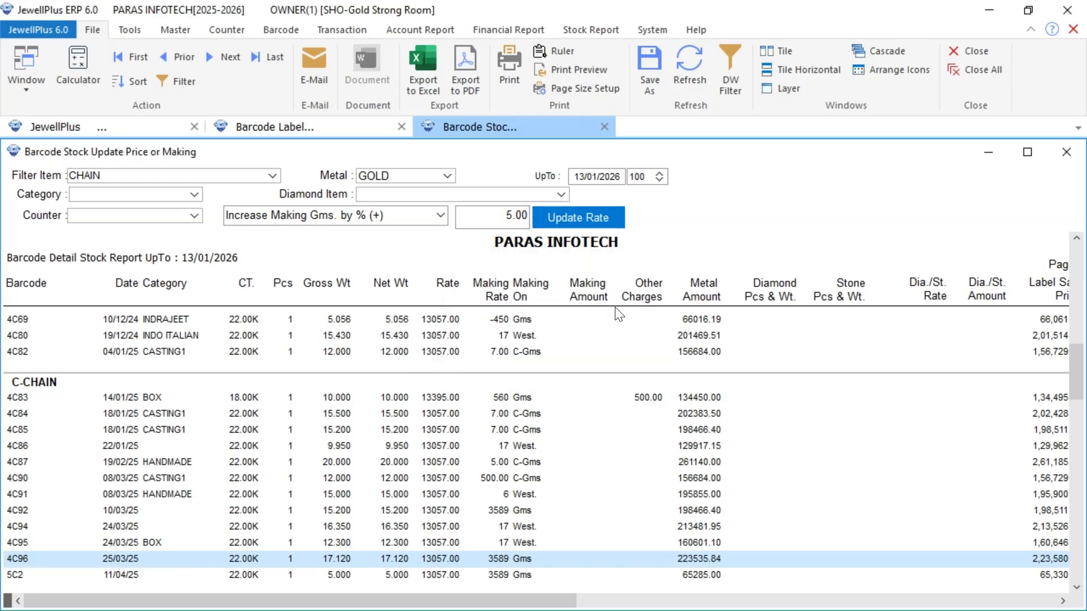
pyautogui.click(684, 64)
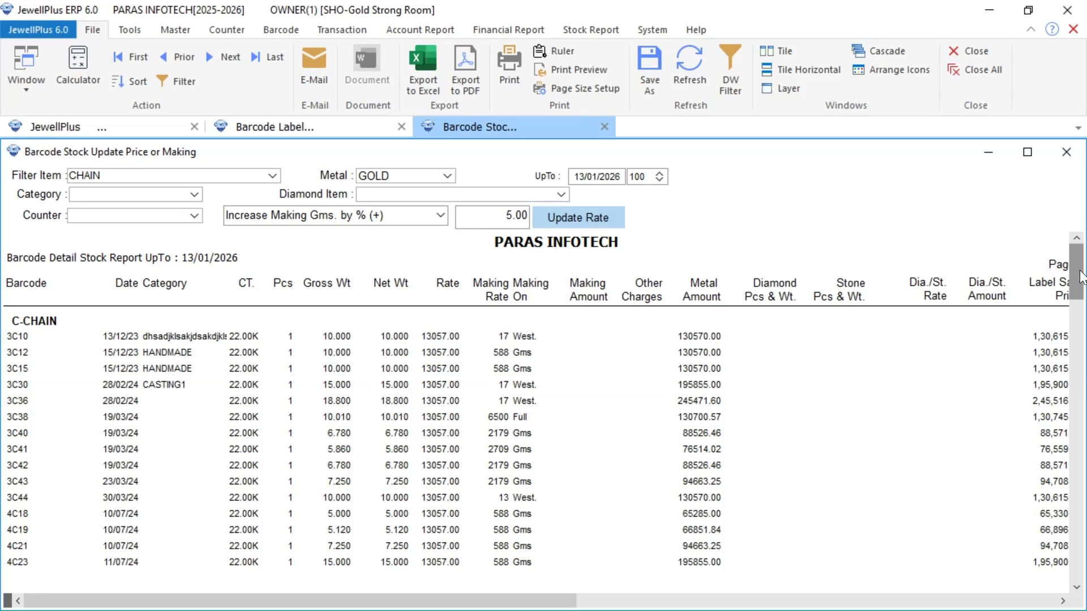
# Compare the updated making rate of barcode 4C92 with the result in Calculator, and return to the stock report.
pyautogui.moveTo(1081, 277); pyautogui.dragTo(1069, 365)
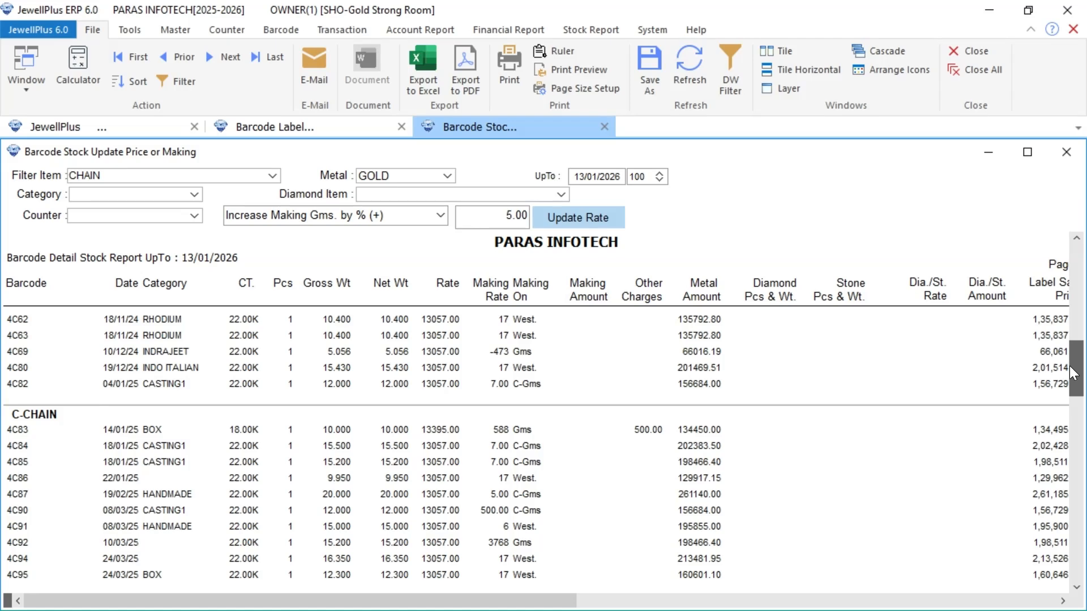
pyautogui.click(496, 526)
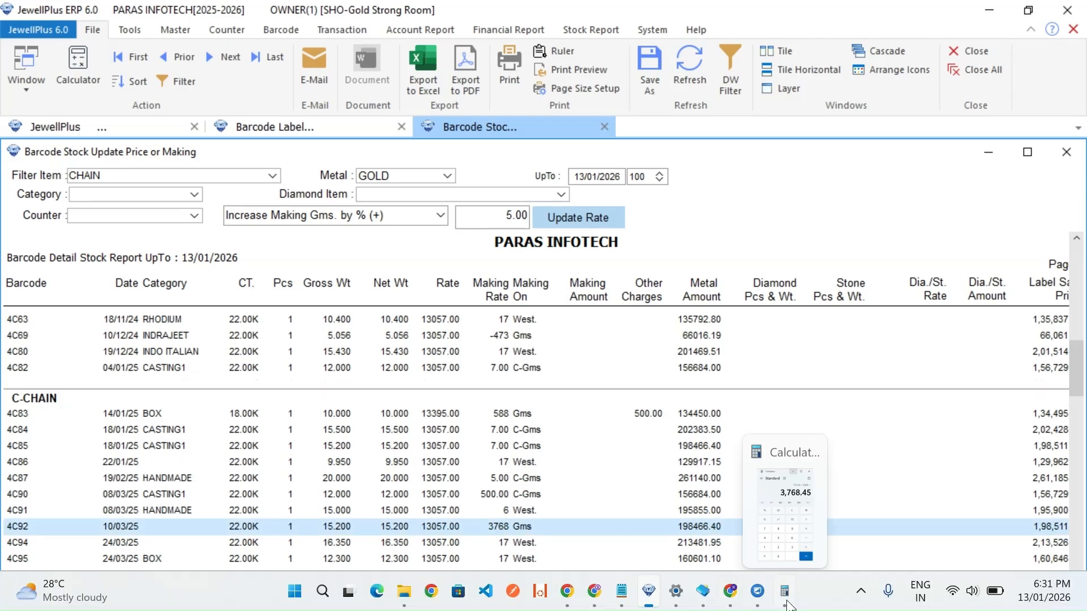
pyautogui.click(787, 604)
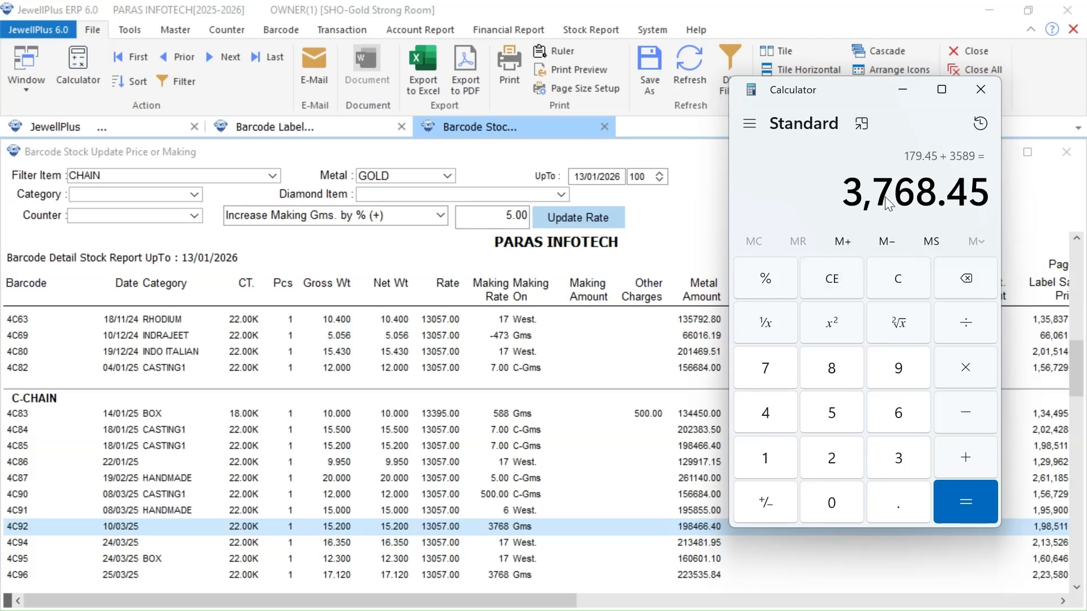
pyautogui.click(966, 90)
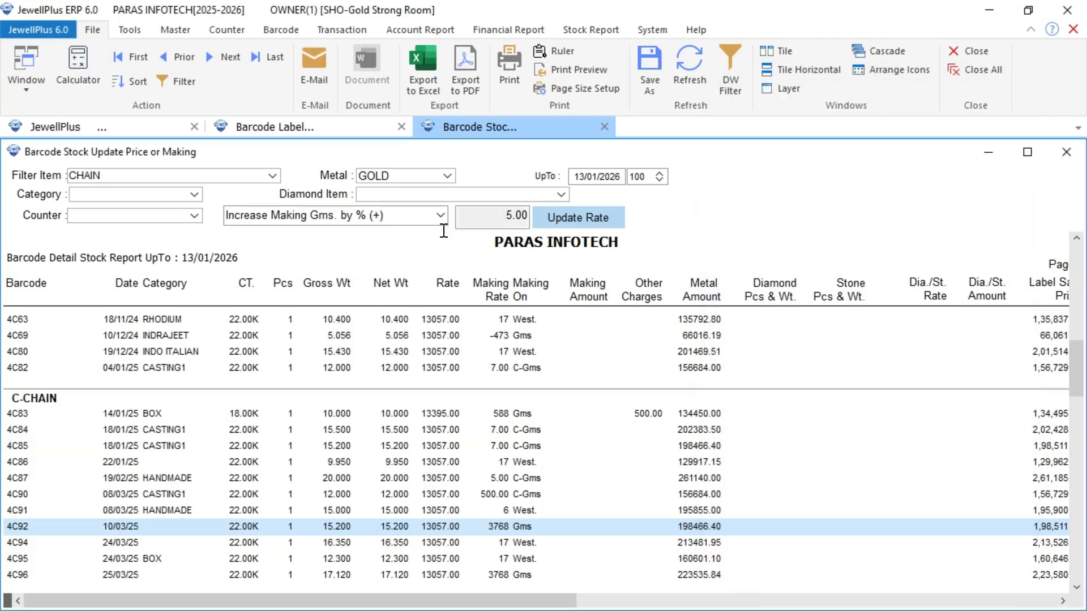
# Increase the per-gram making charges of the listed CHAIN barcodes by Rs. 50, refresh the stock report and review the making rates.
pyautogui.click(438, 209)
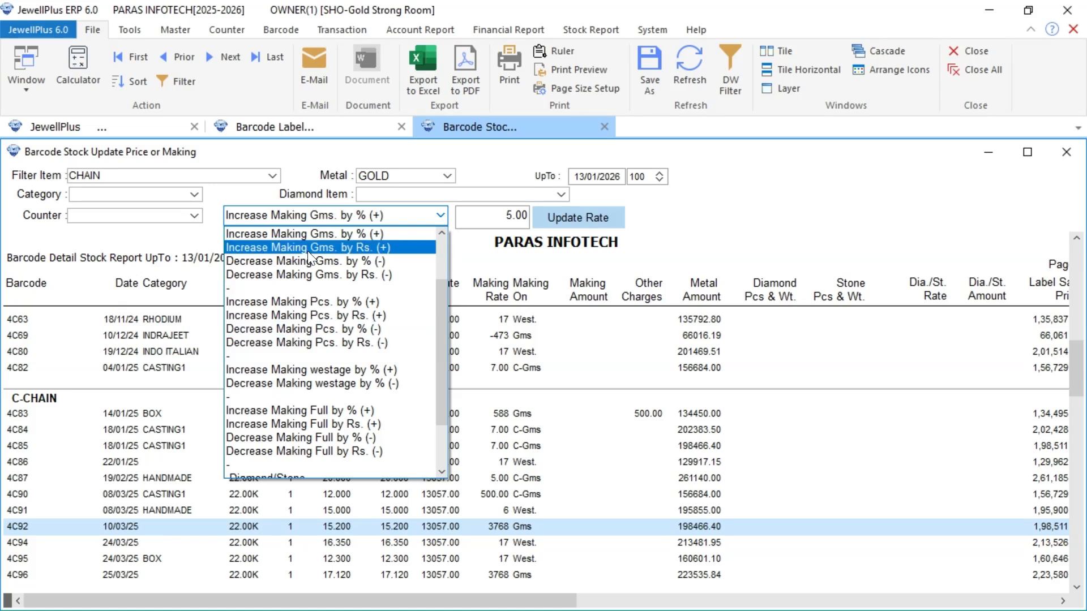
pyautogui.click(371, 247)
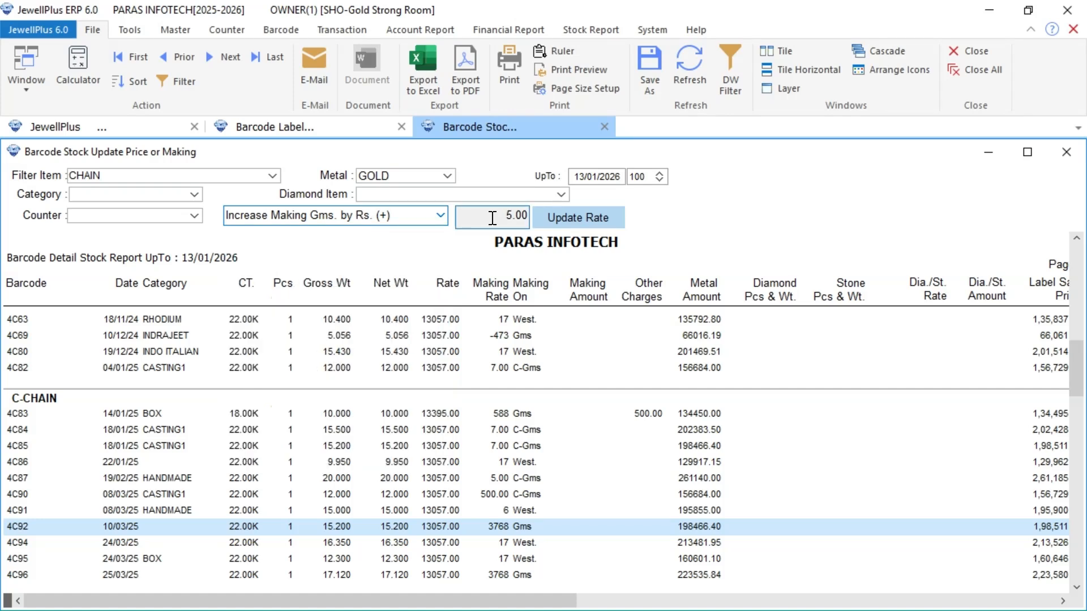
pyautogui.click(509, 216)
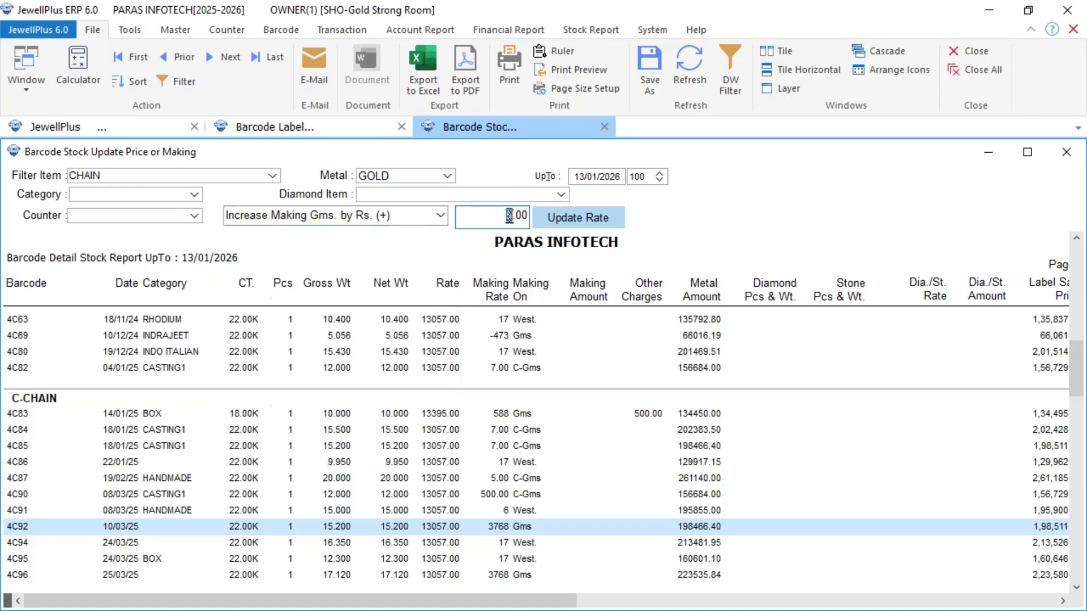
pyautogui.write('5')
pyautogui.click(569, 219)
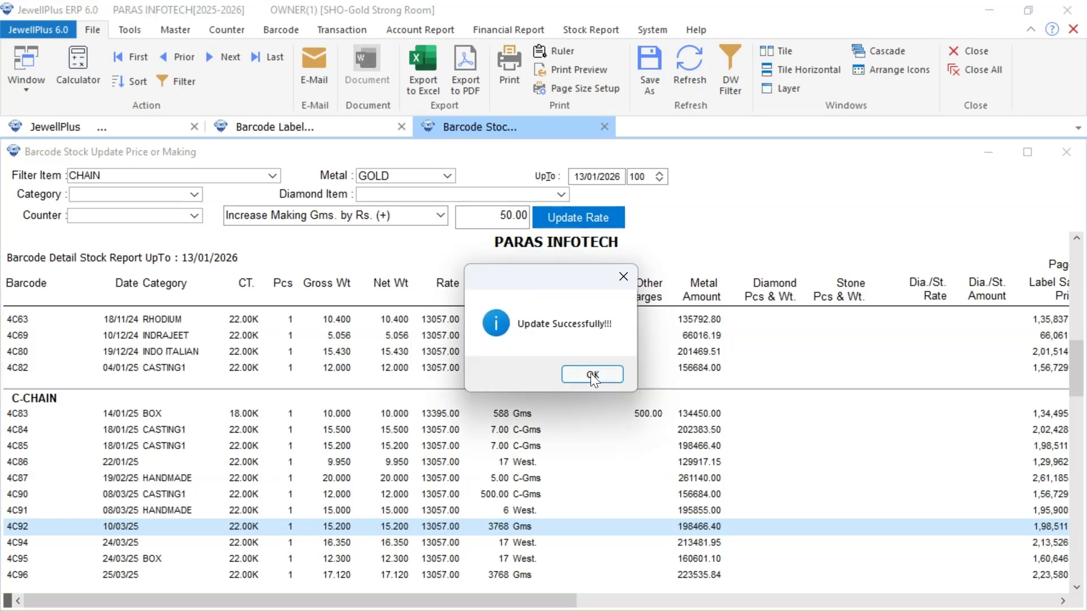
pyautogui.click(592, 374)
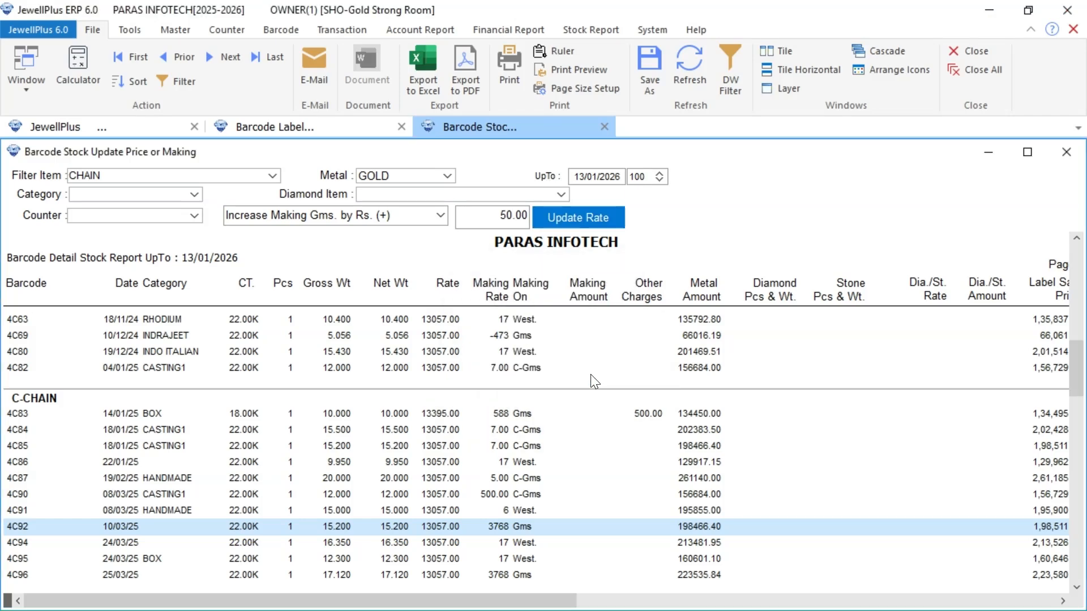
pyautogui.click(694, 78)
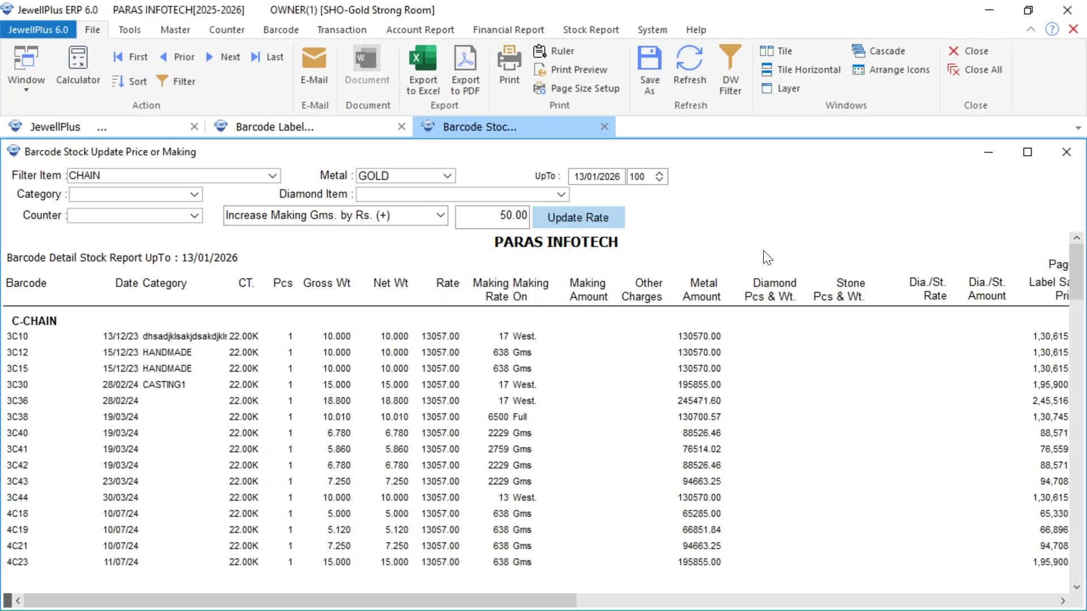
pyautogui.click(499, 357)
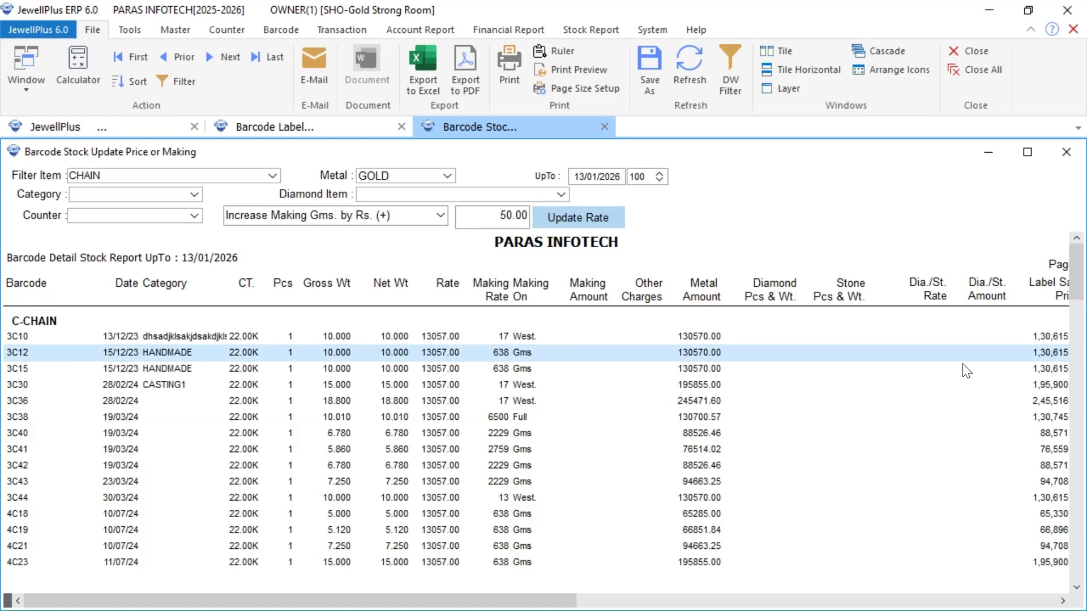
pyautogui.scroll(-10, 966, 370)
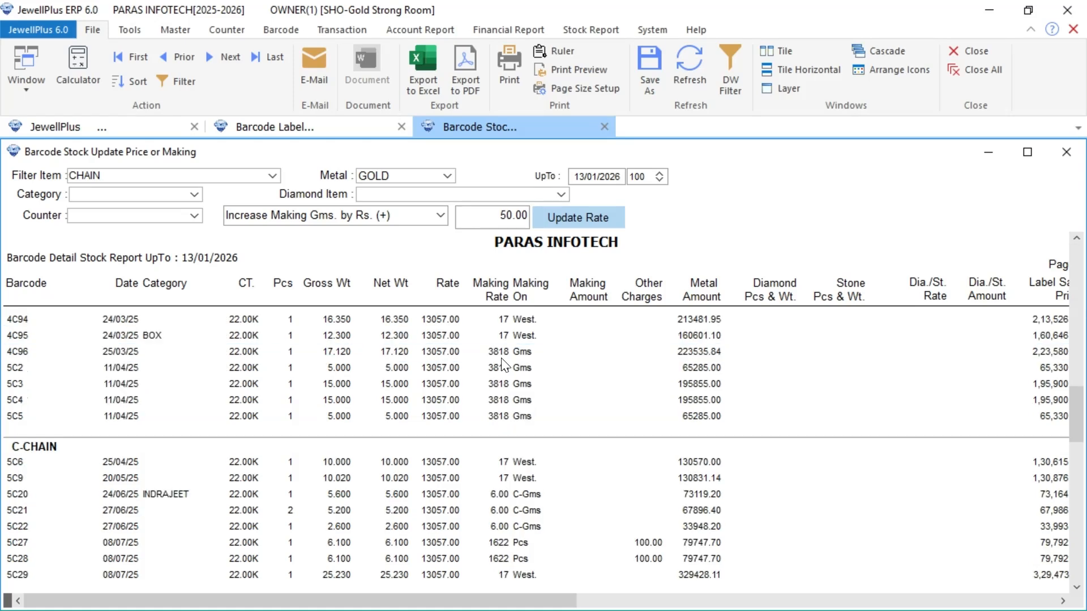
# Decrease the per-piece making charges of the listed CHAIN barcodes by 5% and refresh the stock report.
pyautogui.click(441, 217)
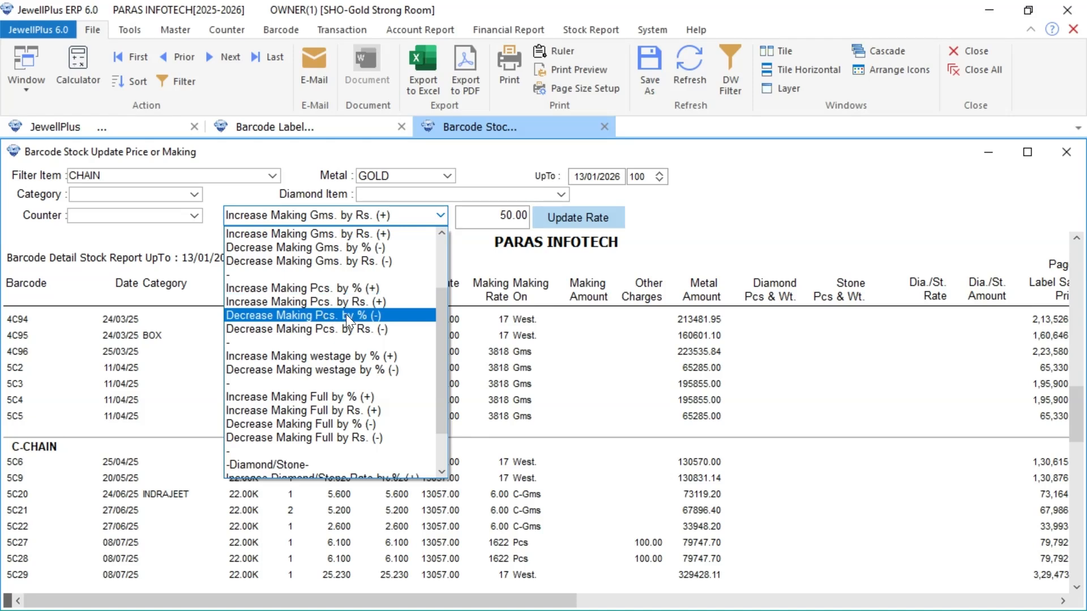
pyautogui.click(365, 316)
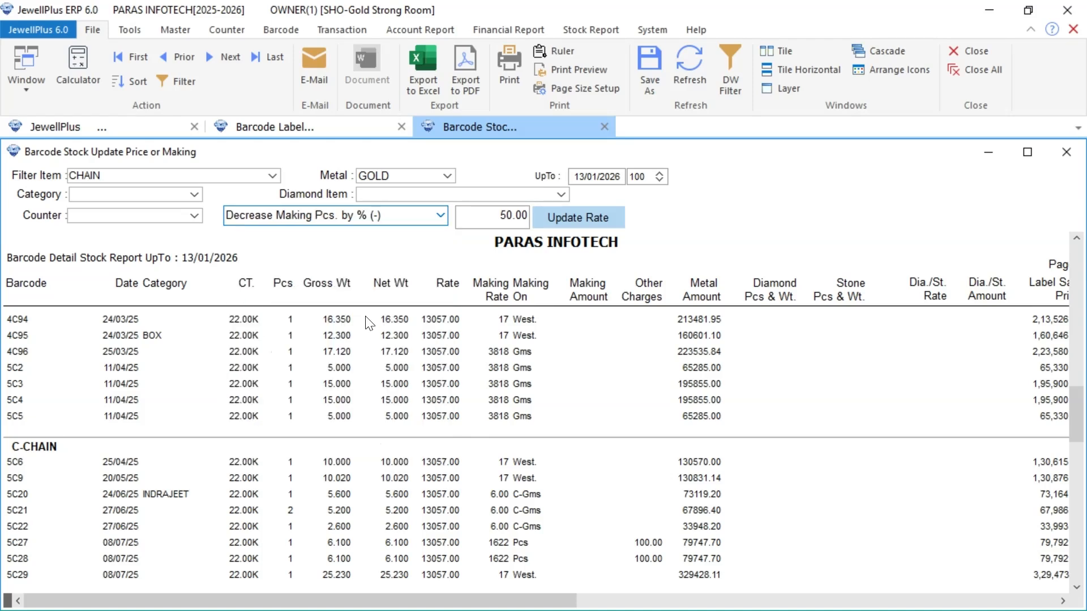
pyautogui.click(502, 219)
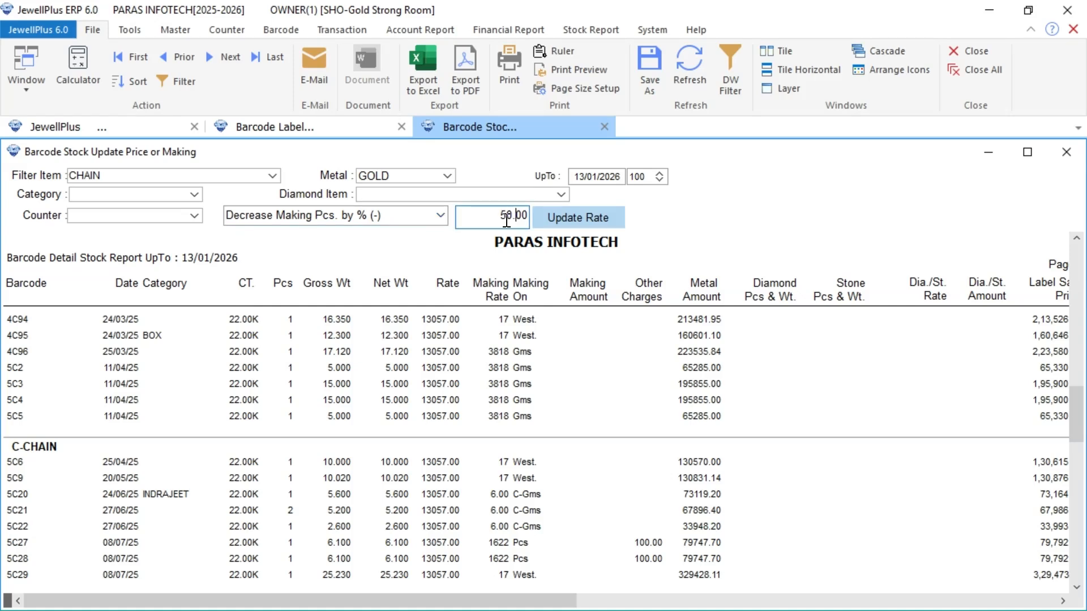
pyautogui.press('BackSpace')
pyautogui.click(498, 545)
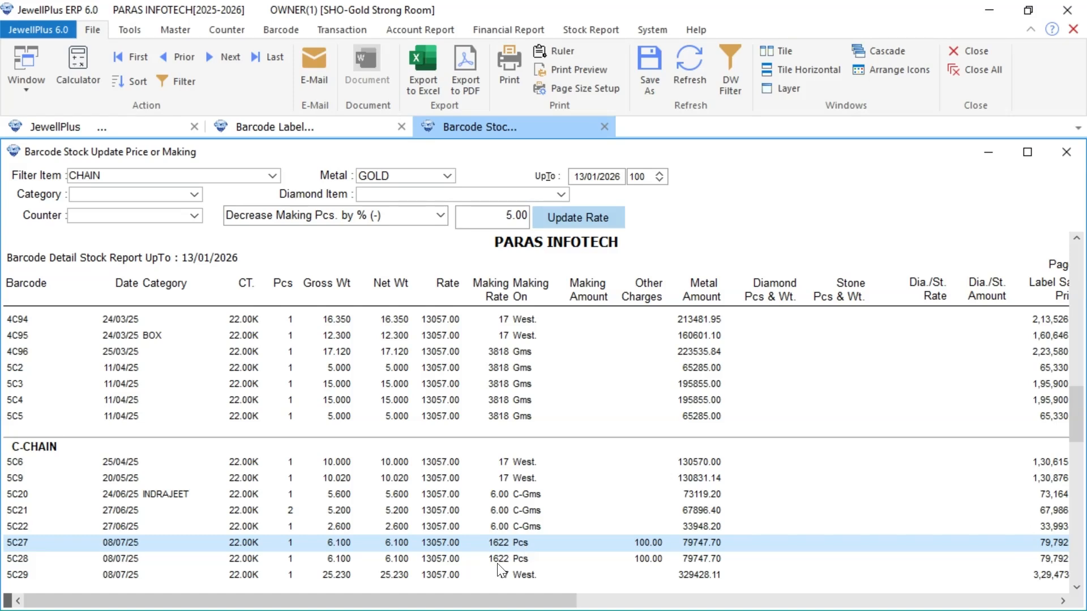
pyautogui.click(497, 564)
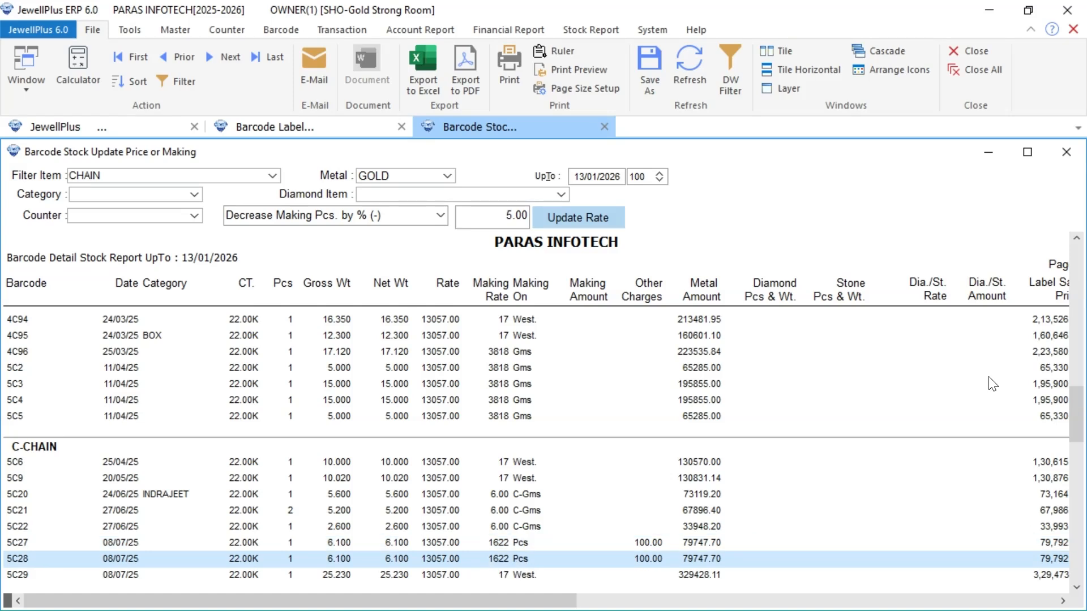
pyautogui.moveTo(1074, 410); pyautogui.dragTo(1056, 397)
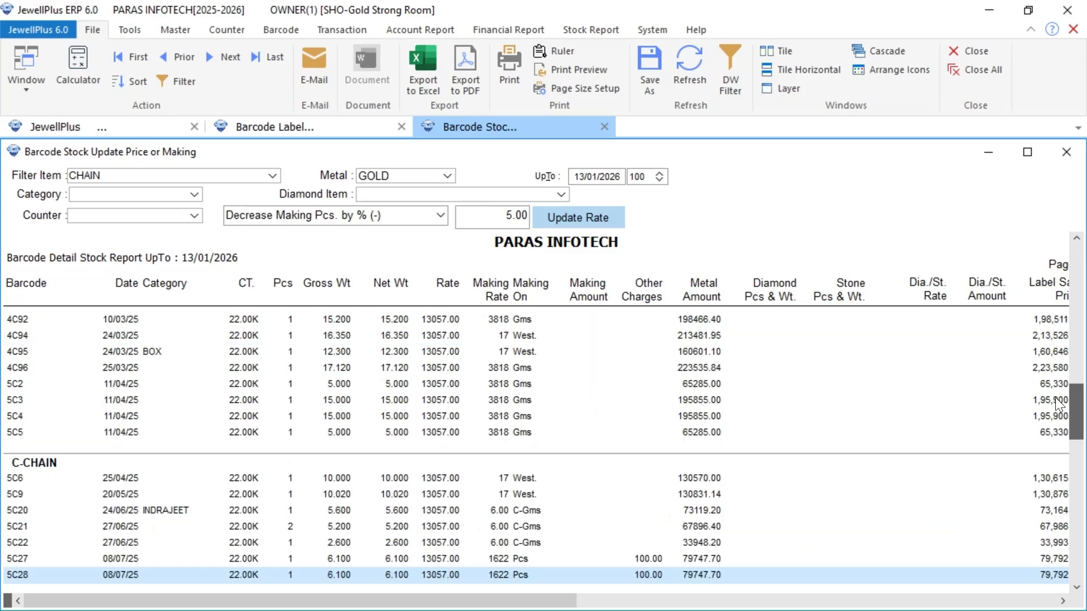
pyautogui.click(568, 209)
pyautogui.click(593, 373)
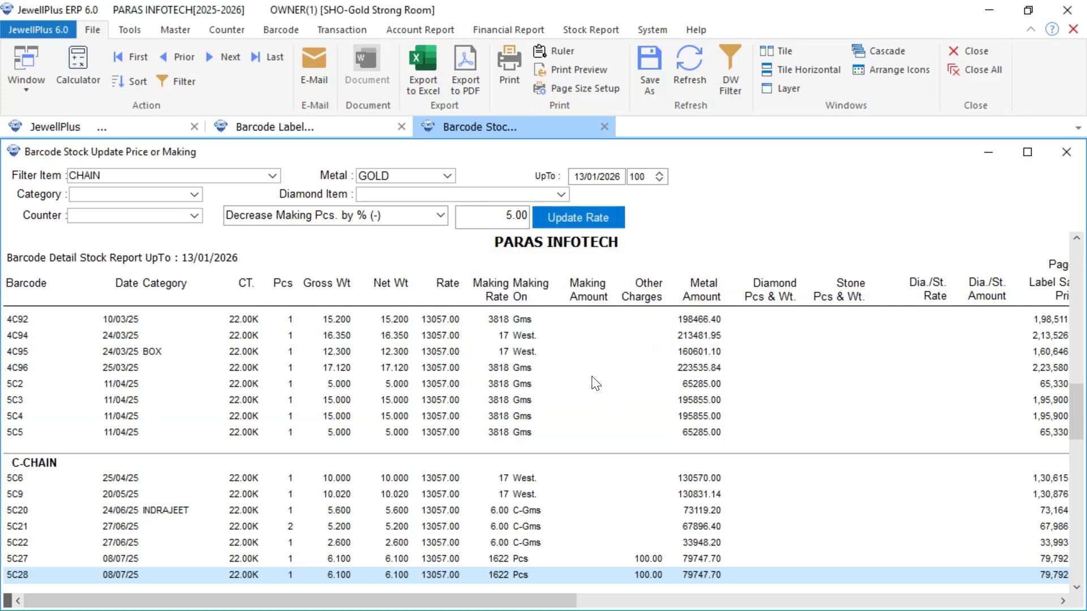
pyautogui.click(691, 65)
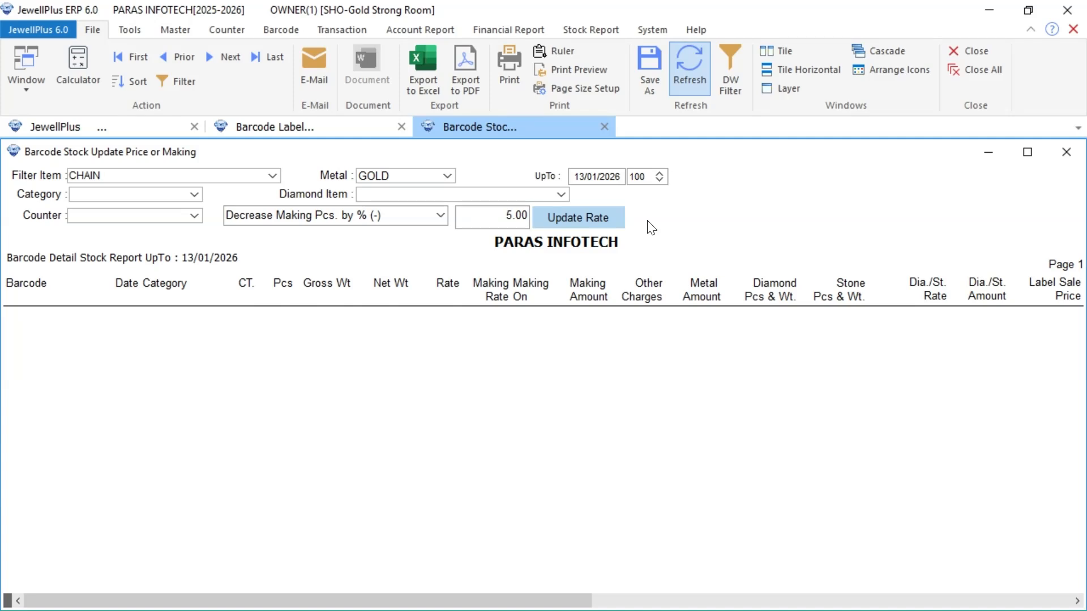
# Check the updated per-piece making rates of barcodes 5C27 and 5C28 in the stock report.
pyautogui.click(1074, 336)
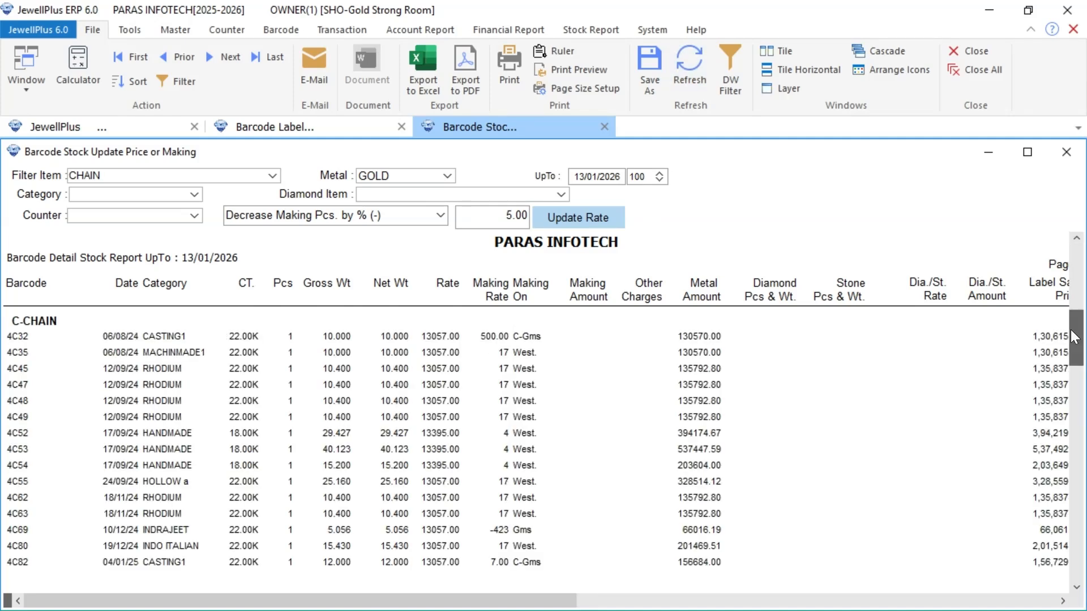
pyautogui.moveTo(1071, 330); pyautogui.dragTo(1052, 422)
pyautogui.click(503, 515)
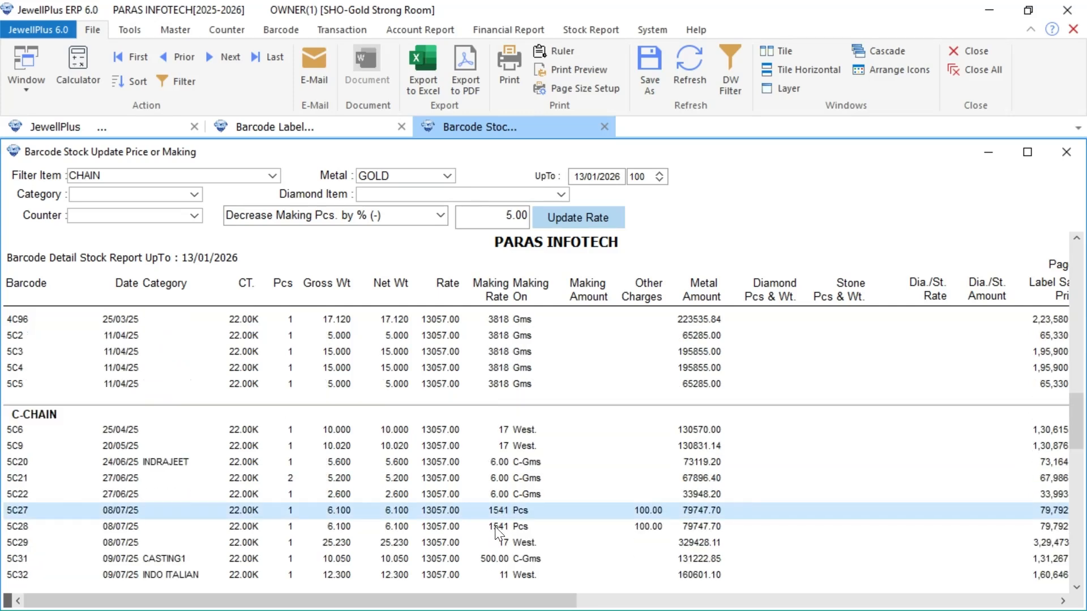
pyautogui.click(496, 528)
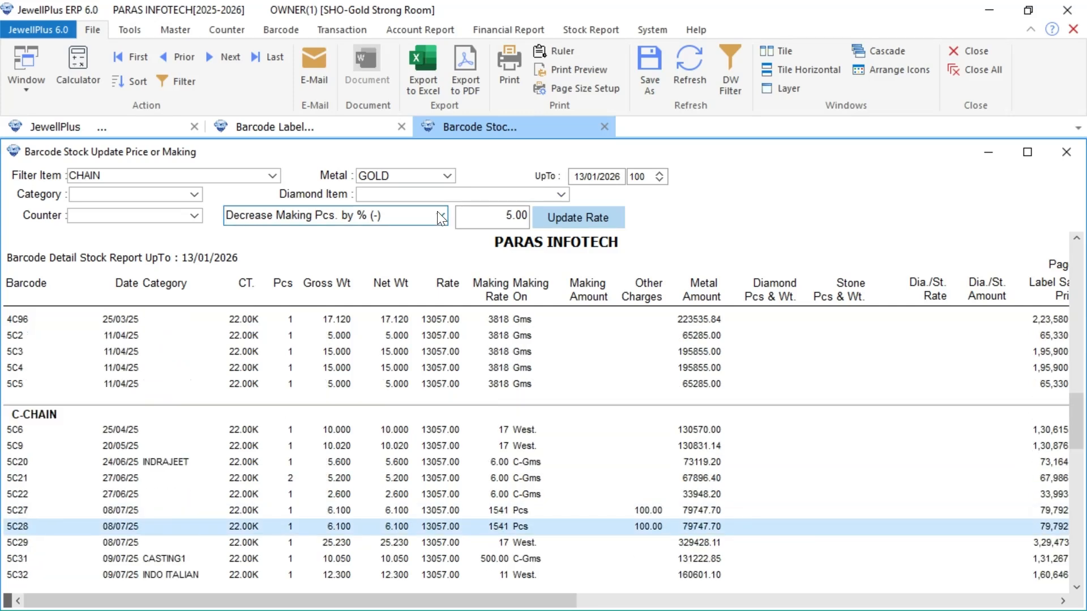
# Choose Increase Making westage by % (+) as the update type and check the westage rates of barcodes 3C10, 3C30 and 3C44.
pyautogui.click(437, 216)
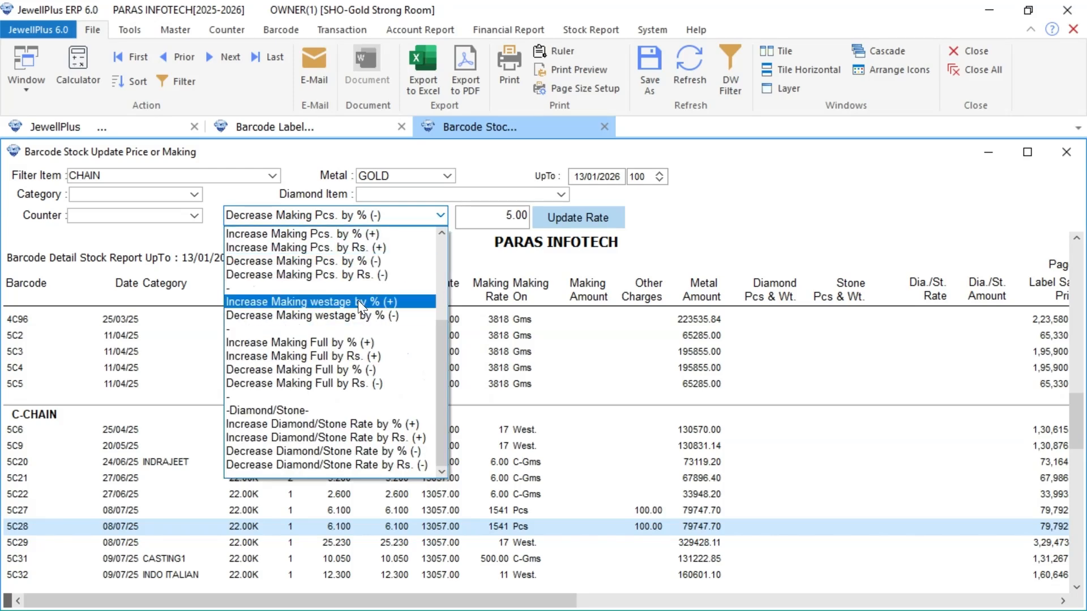
pyautogui.click(389, 302)
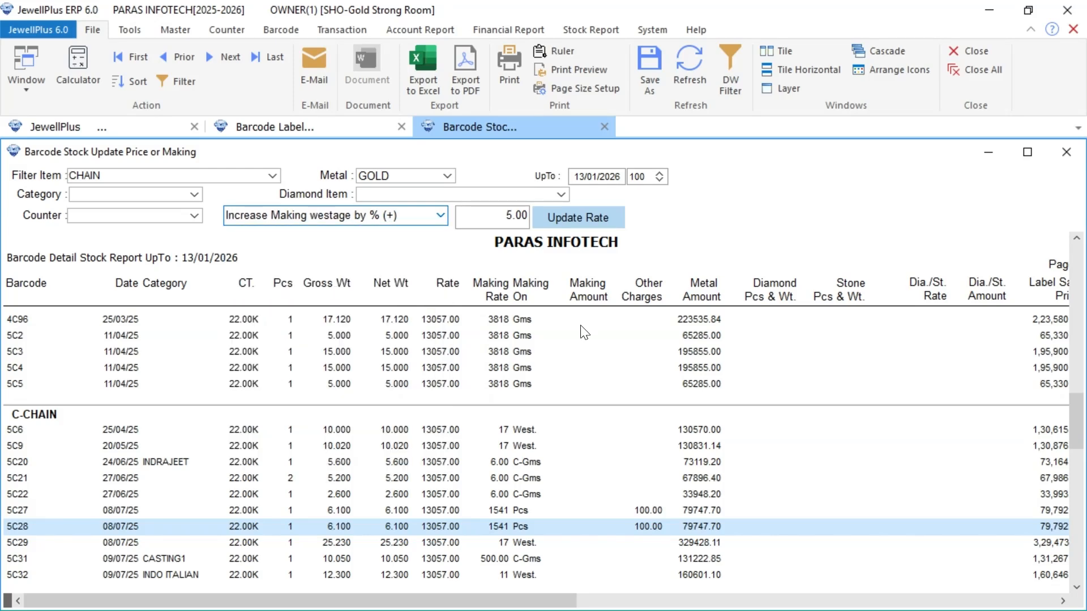
pyautogui.moveTo(1075, 434); pyautogui.dragTo(1072, 277)
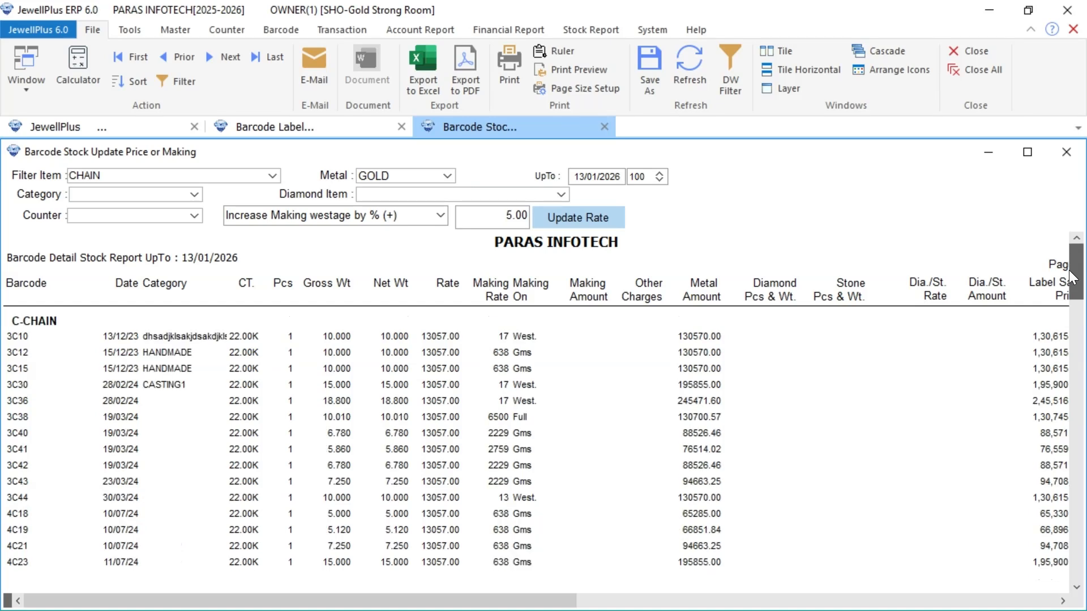
pyautogui.click(511, 338)
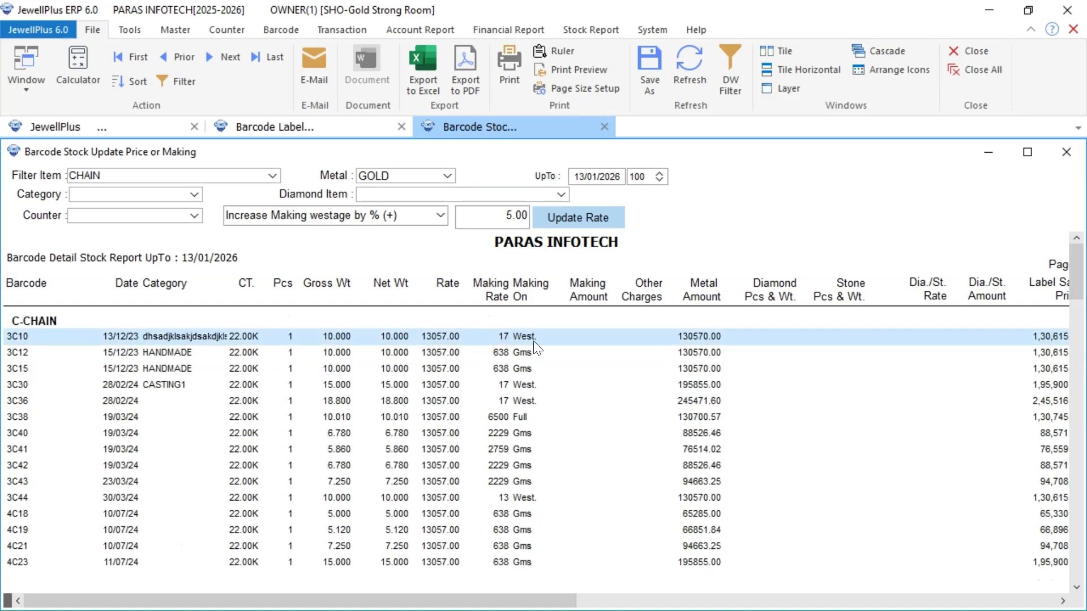
pyautogui.click(512, 386)
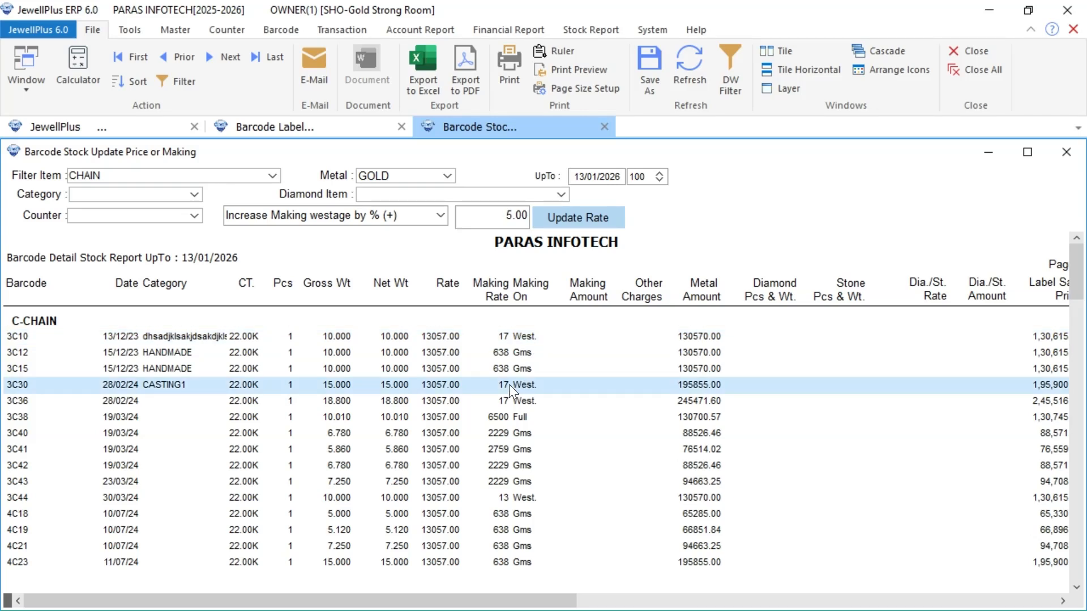
pyautogui.click(510, 495)
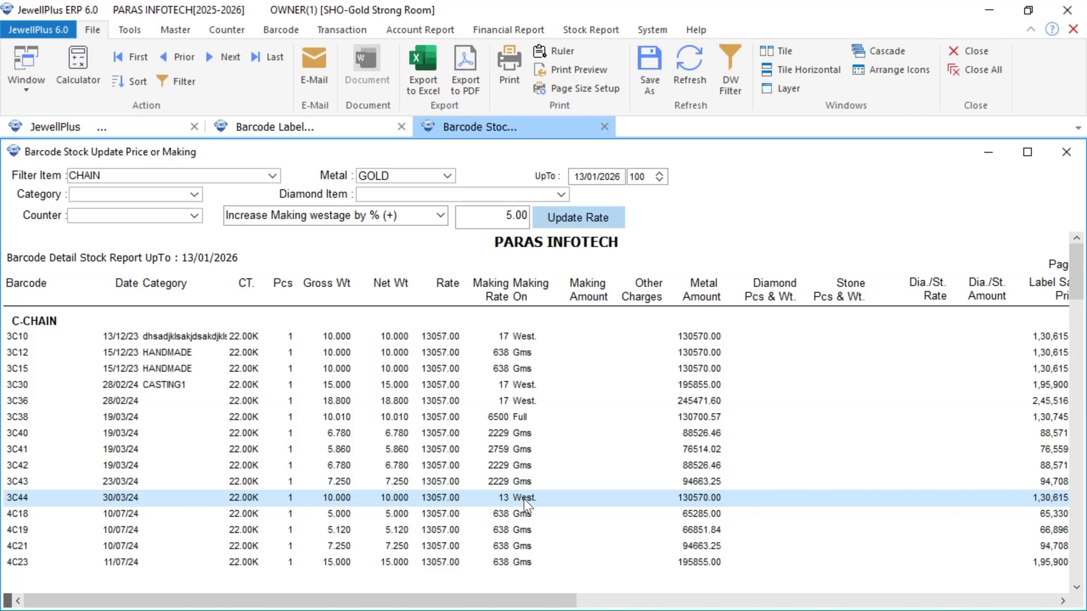
# Increase the making westage of the listed CHAIN barcodes by 3% and refresh the stock report.
pyautogui.click(497, 209)
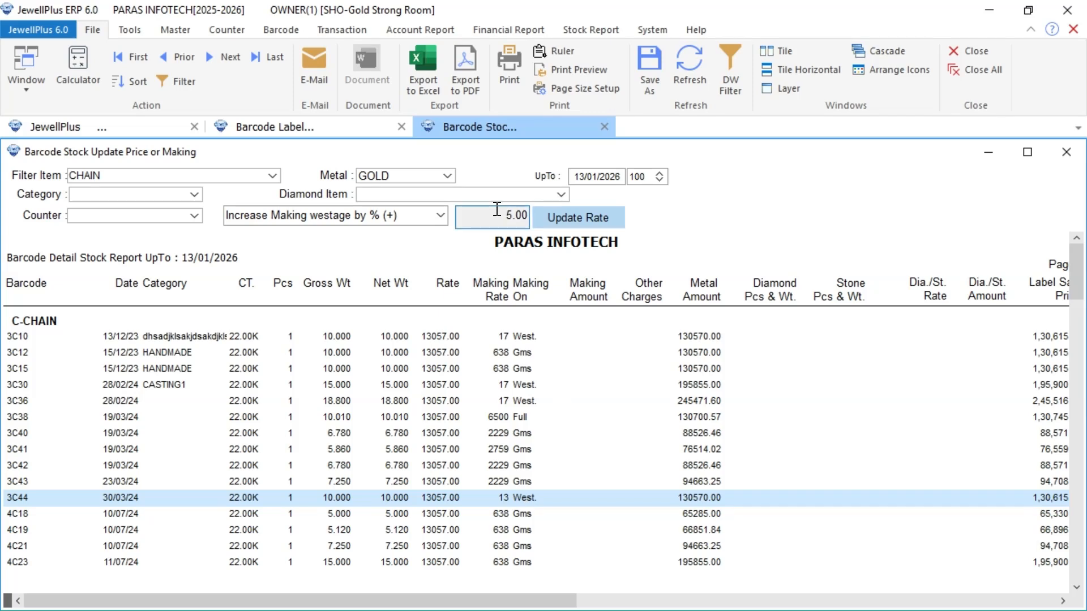
pyautogui.click(500, 215)
pyautogui.press('Delete')
pyautogui.write('1')
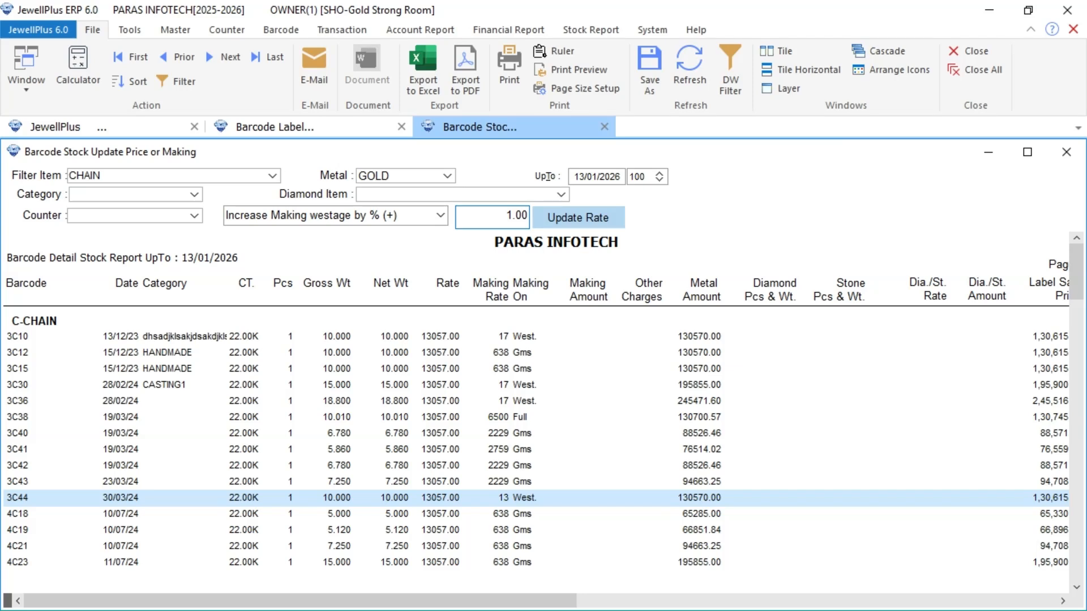
pyautogui.press('BackSpace')
pyautogui.write('3')
pyautogui.press('Tab')
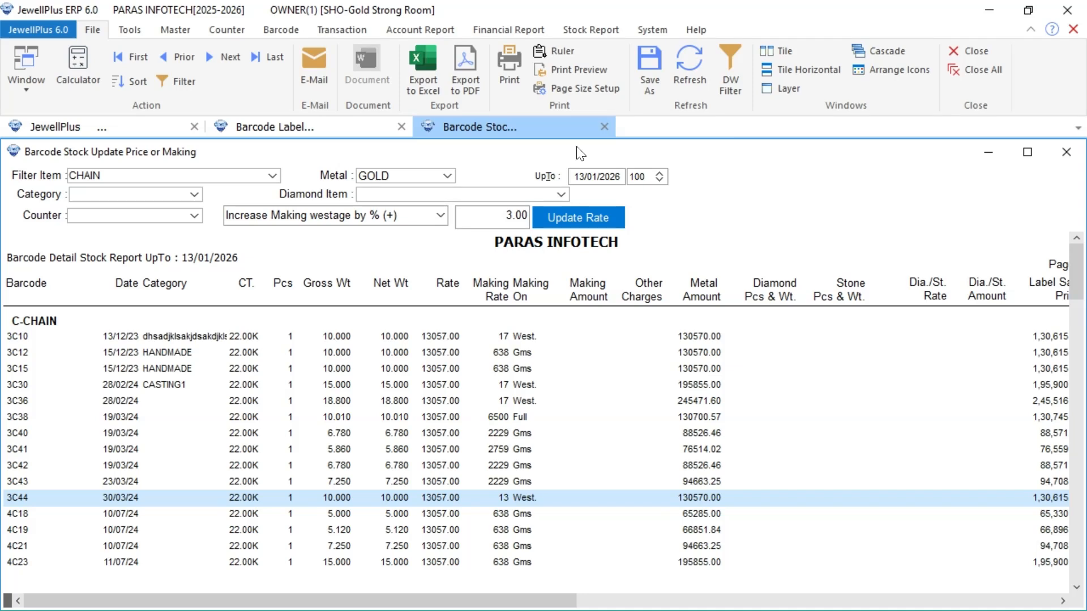
pyautogui.click(559, 219)
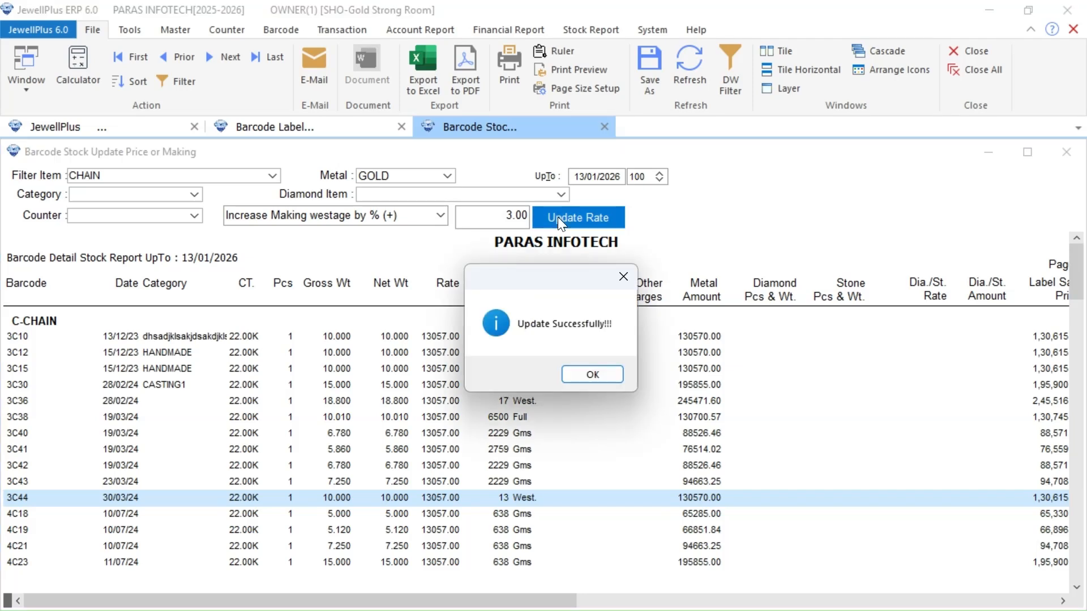
pyautogui.click(593, 377)
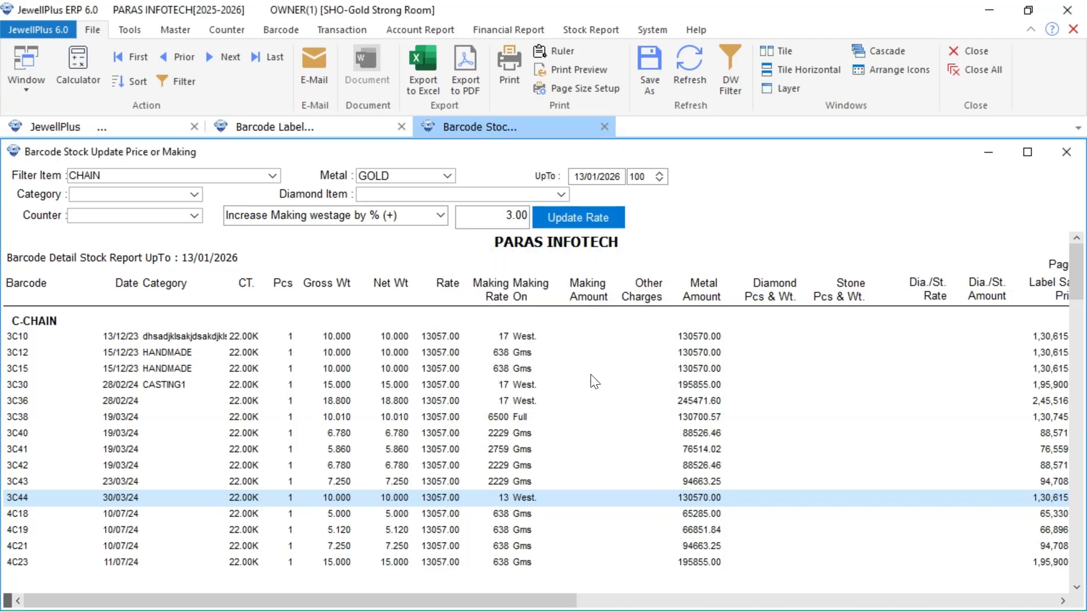
pyautogui.click(683, 76)
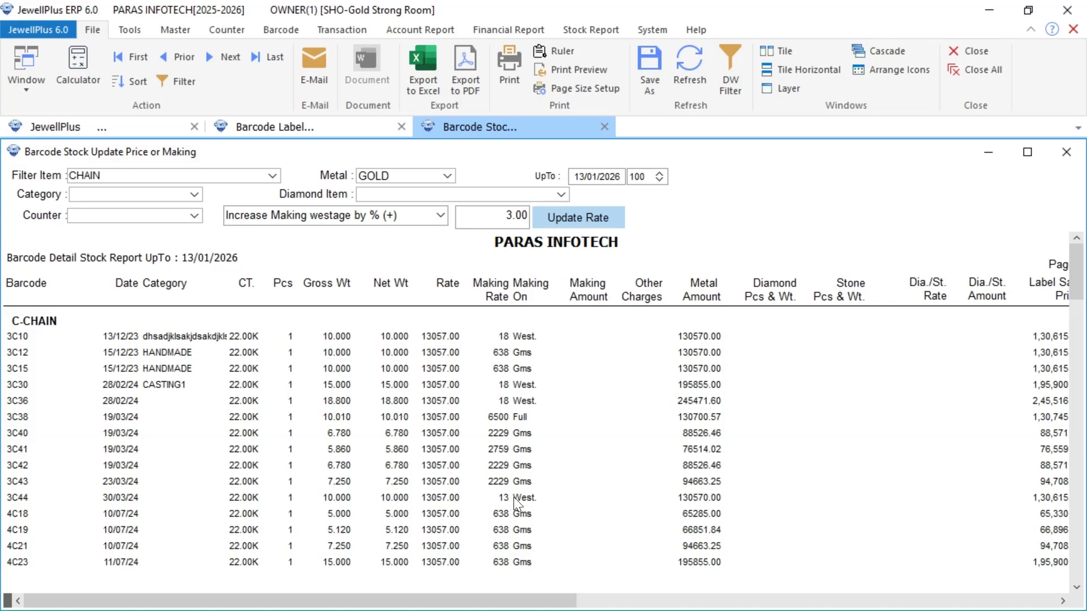
# Clear the update amount, and calculate 1% of the westage rate 18 in Calculator.
pyautogui.click(496, 220)
pyautogui.press('Delete')
pyautogui.click(78, 68)
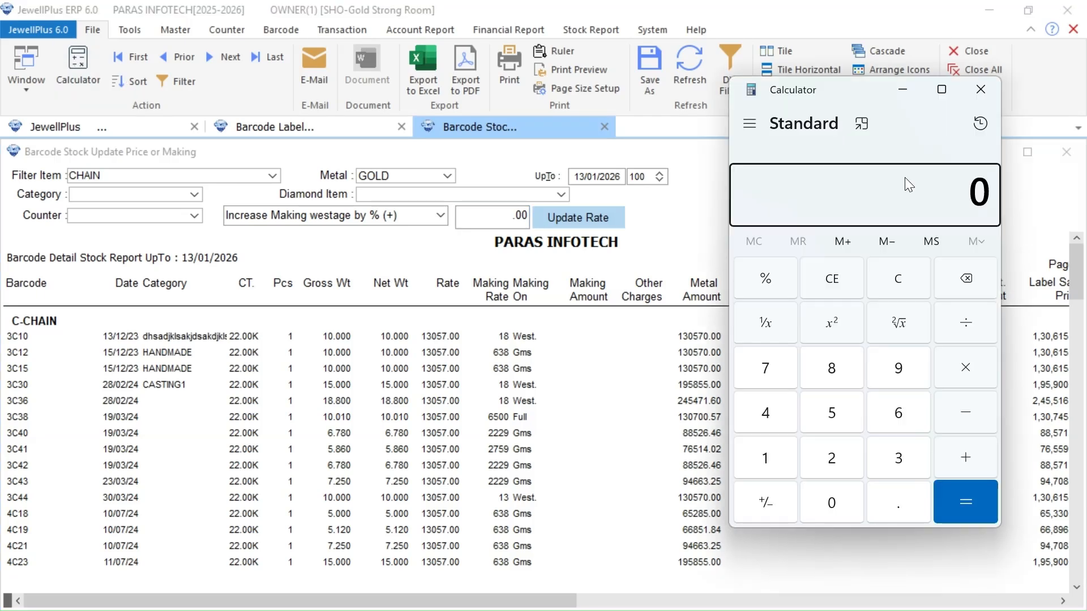
pyautogui.press('1')
pyautogui.press('8')
pyautogui.press('*')
pyautogui.press('1')
pyautogui.press('/')
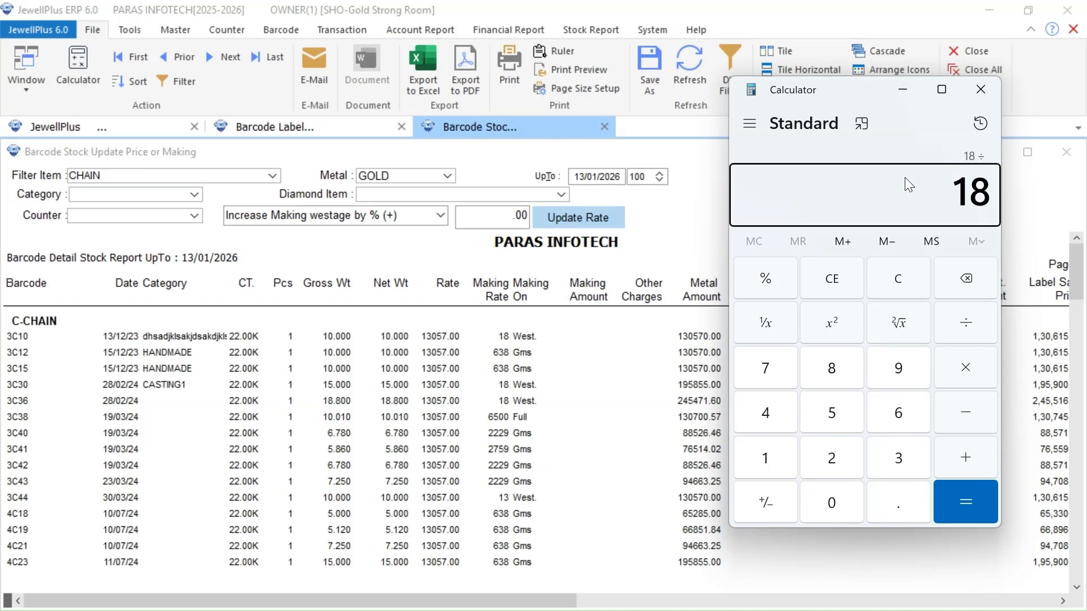
pyautogui.press('1')
pyautogui.press('0')
pyautogui.press('0')
pyautogui.press('Return')
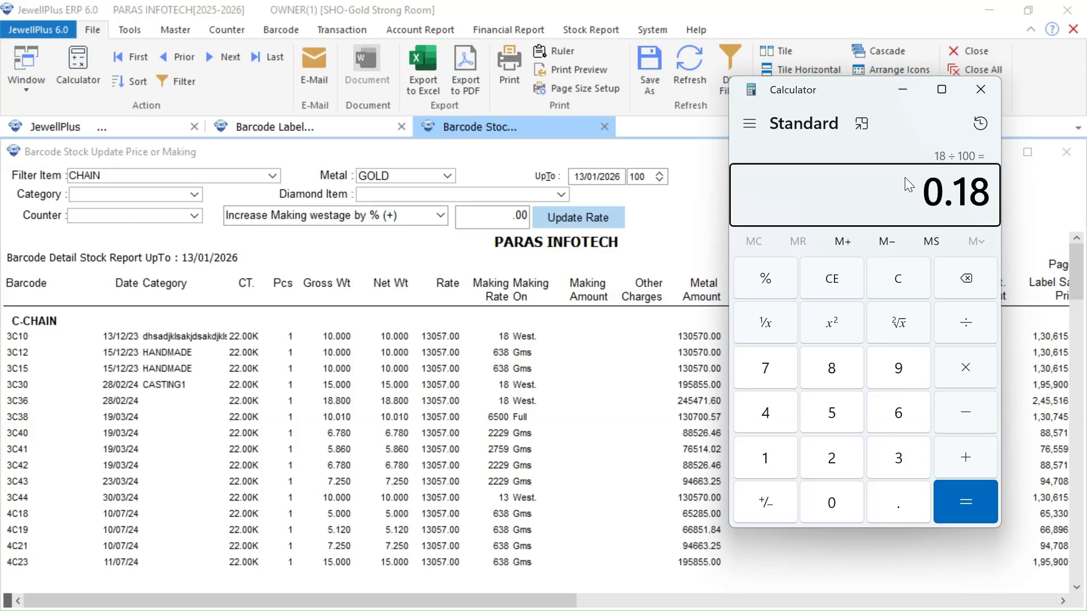
# Calculate 4% of the westage rate 18 in Calculator and minimise Calculator.
pyautogui.press('1')
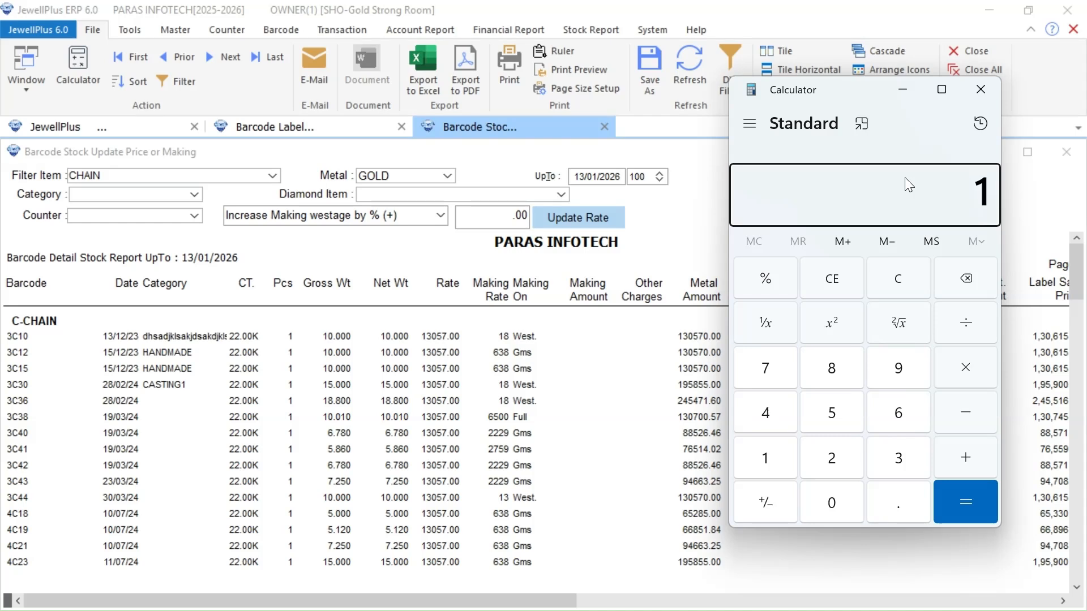
pyautogui.press('8')
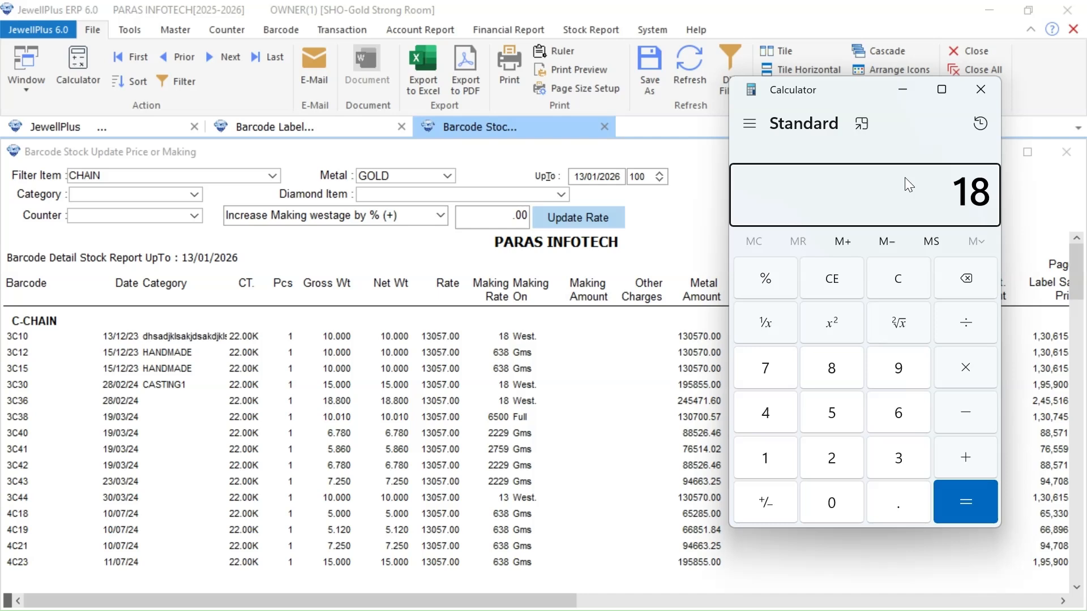
pyautogui.press('*')
pyautogui.press('4')
pyautogui.press('/')
pyautogui.press('1')
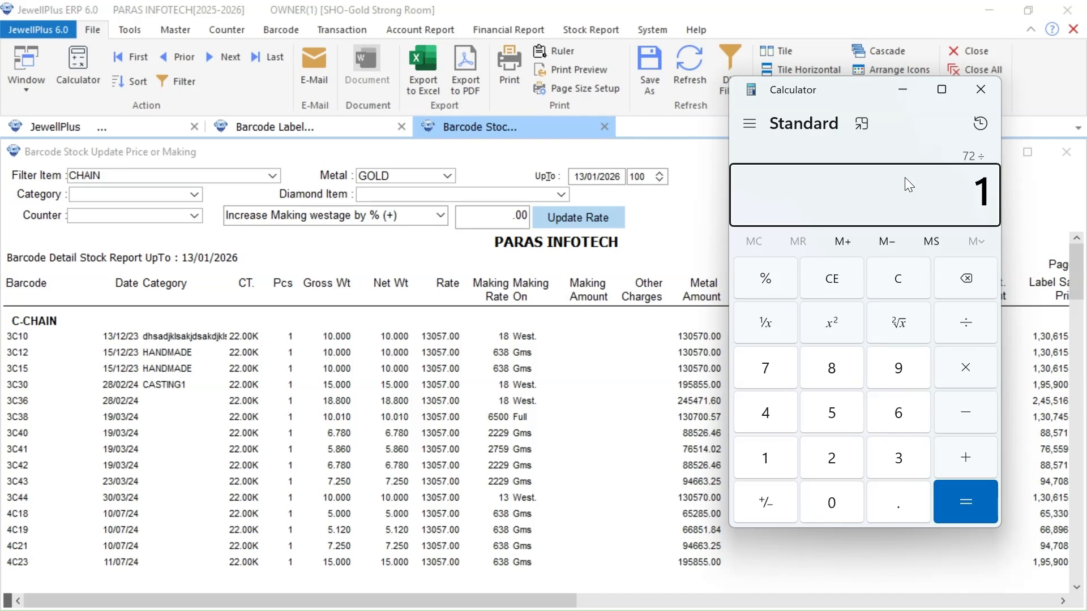
pyautogui.press('0')
pyautogui.press('0')
pyautogui.press('Return')
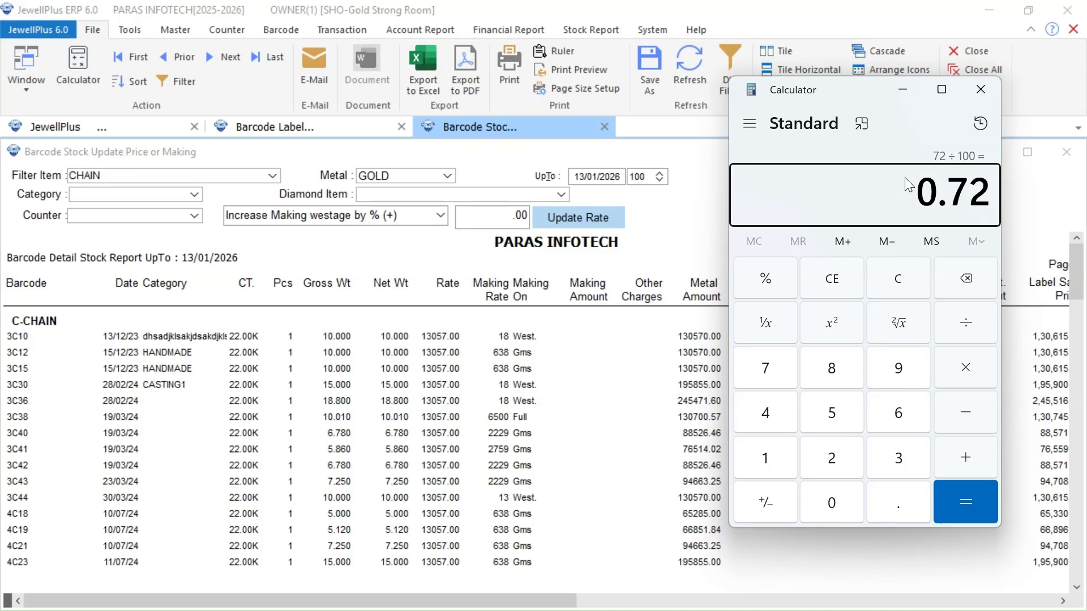
pyautogui.click(903, 90)
# Increase the making westage of the listed CHAIN barcodes by 4% and refresh the stock report.
pyautogui.write('4')
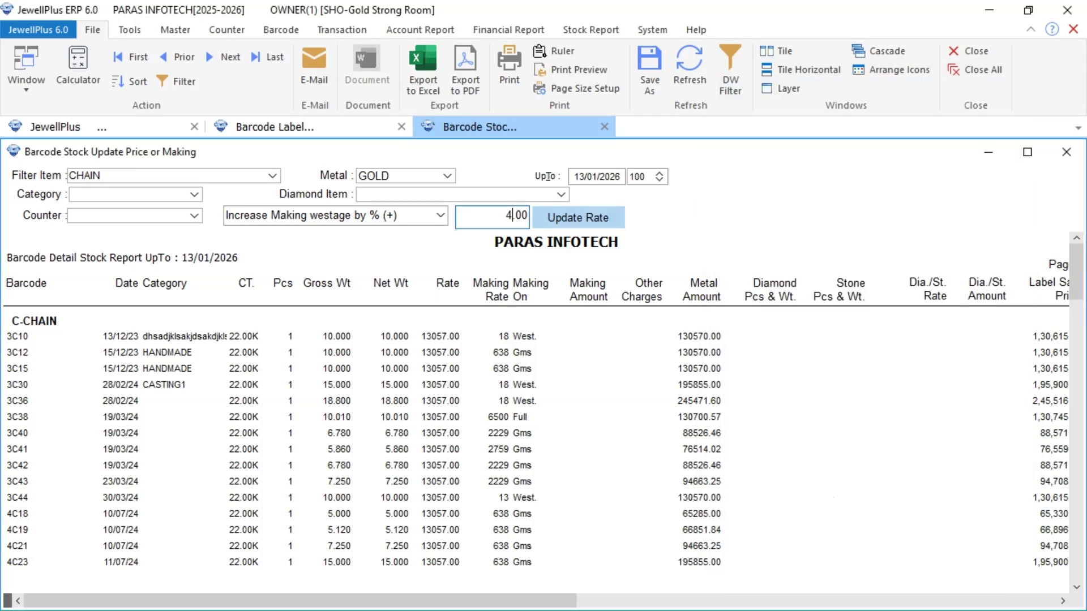
pyautogui.click(579, 222)
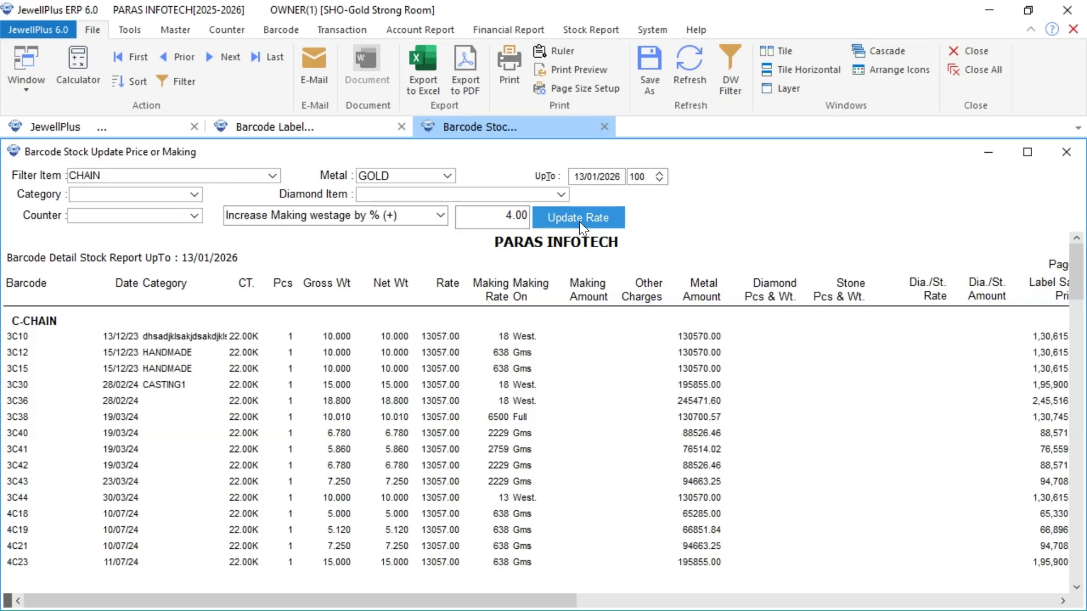
pyautogui.click(579, 373)
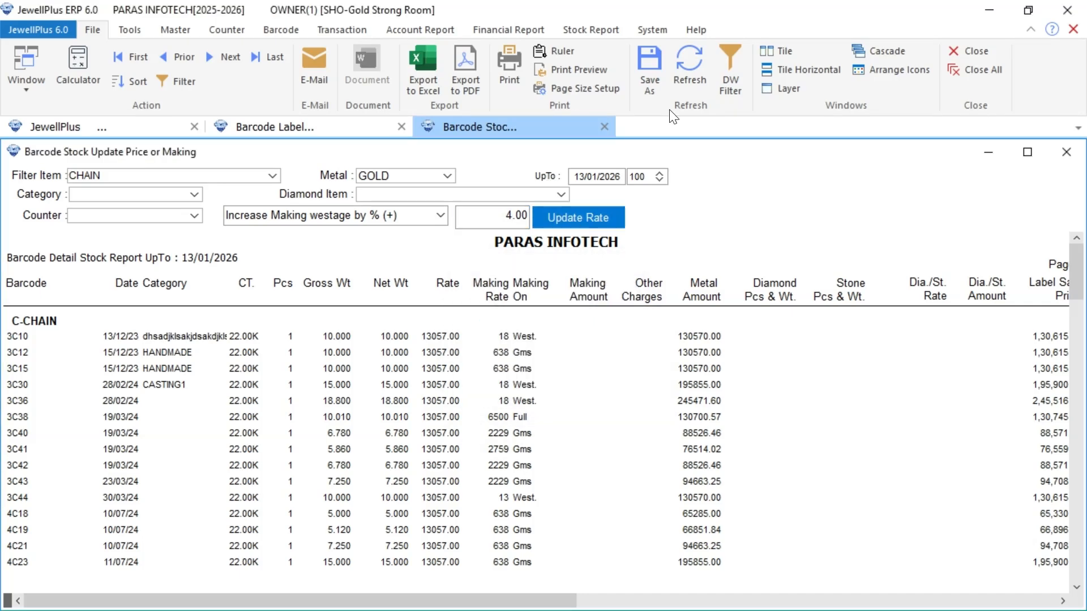
pyautogui.click(687, 74)
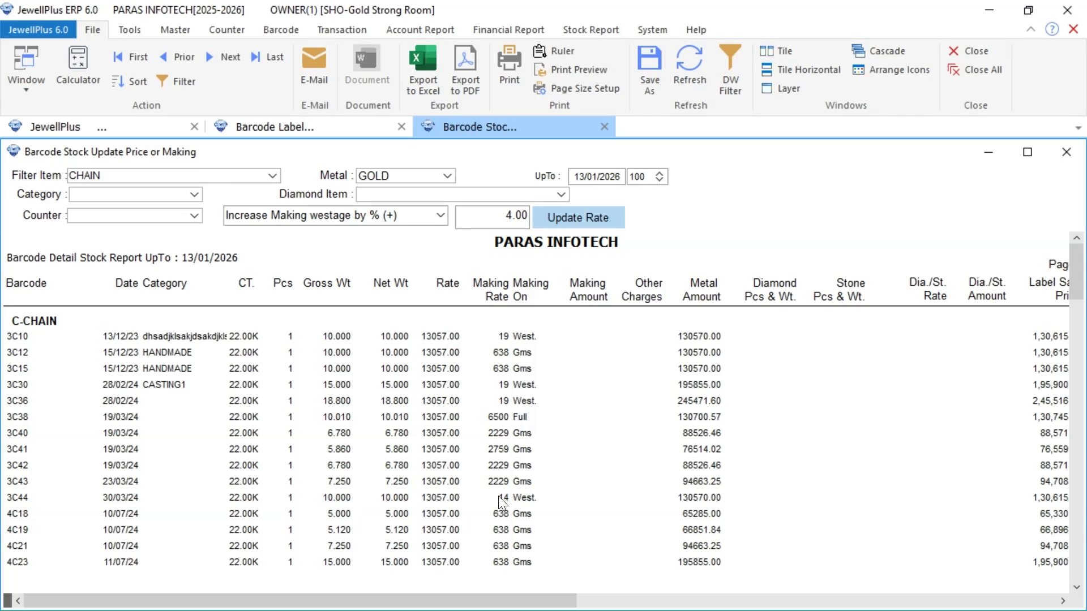
# Increase the full making charge of the listed CHAIN barcodes by Rs. 50.
pyautogui.click(440, 217)
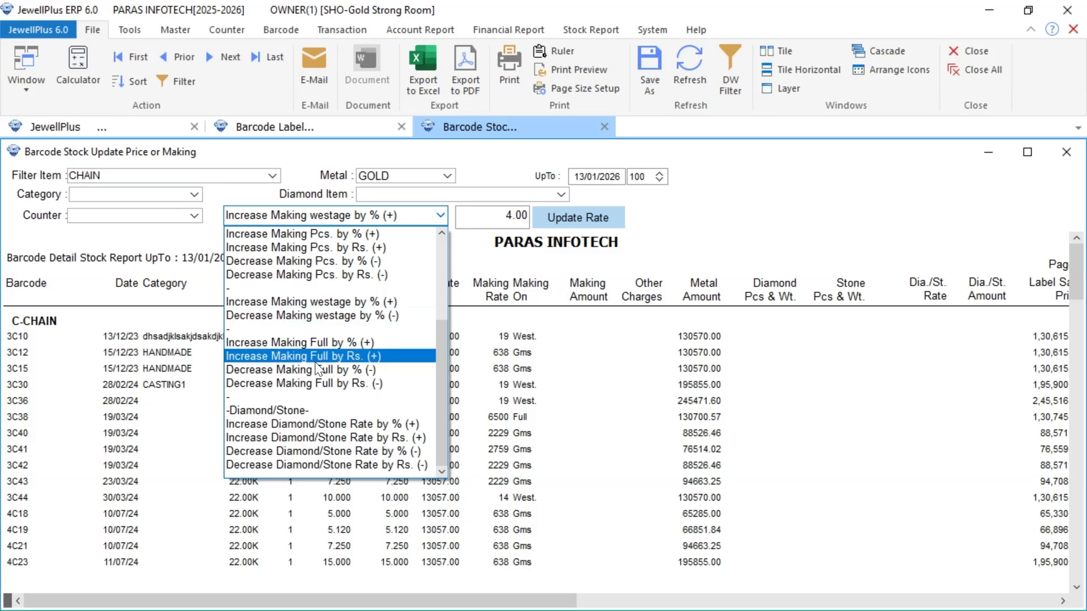
pyautogui.click(308, 342)
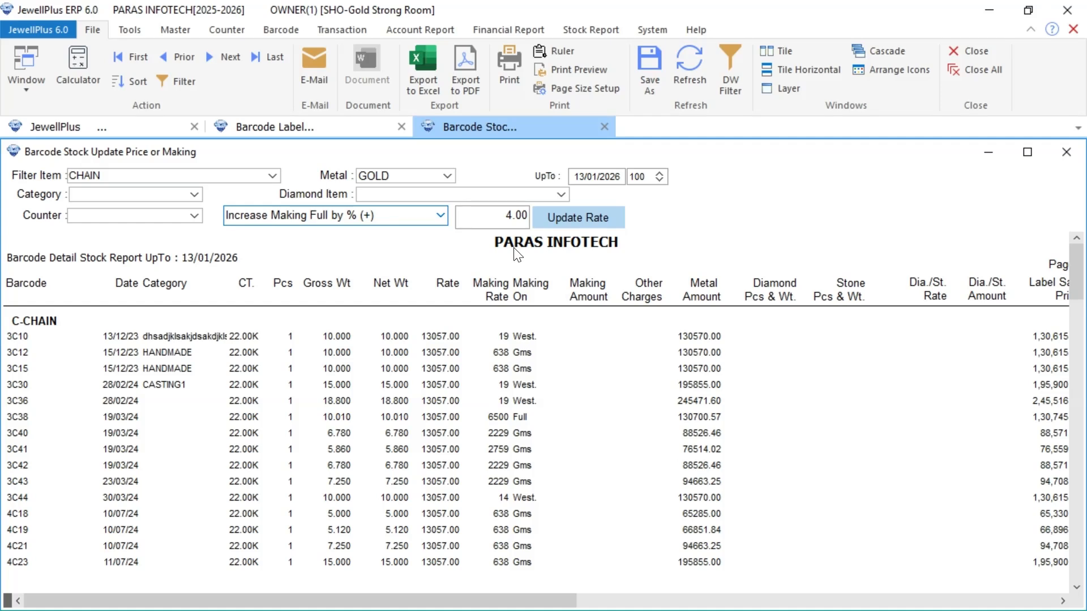
pyautogui.click(500, 214)
pyautogui.click(396, 216)
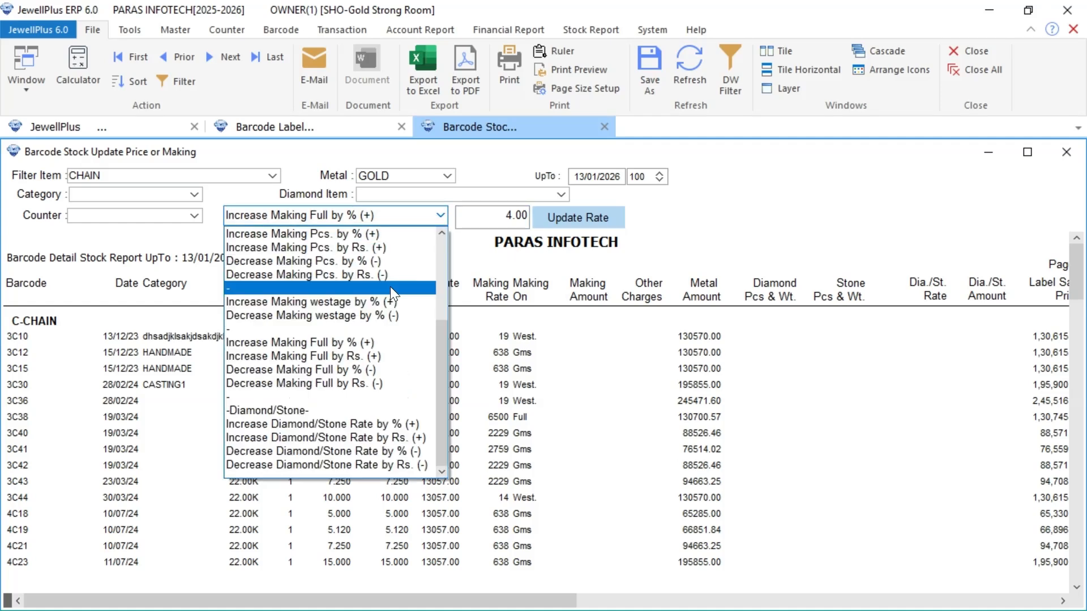
pyautogui.click(301, 359)
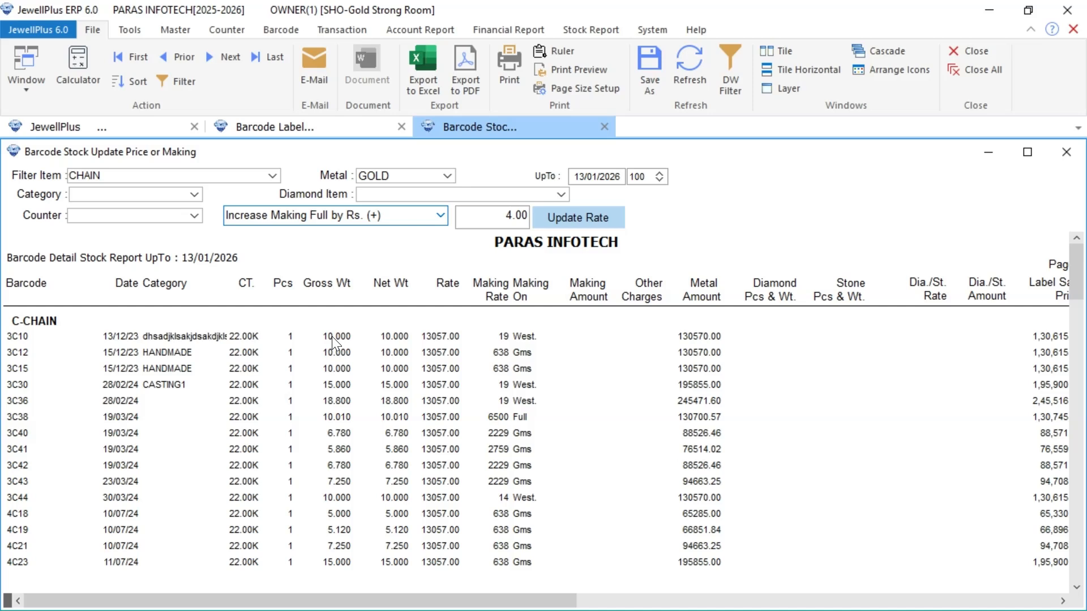
pyautogui.click(493, 215)
pyautogui.press('BackSpace')
pyautogui.write('5')
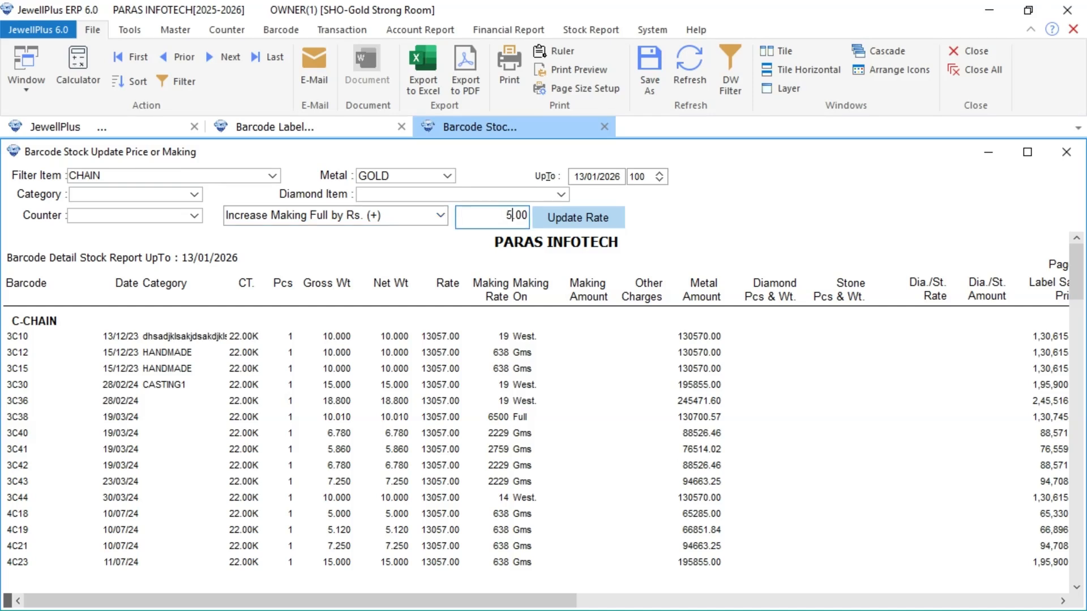
pyautogui.write('0')
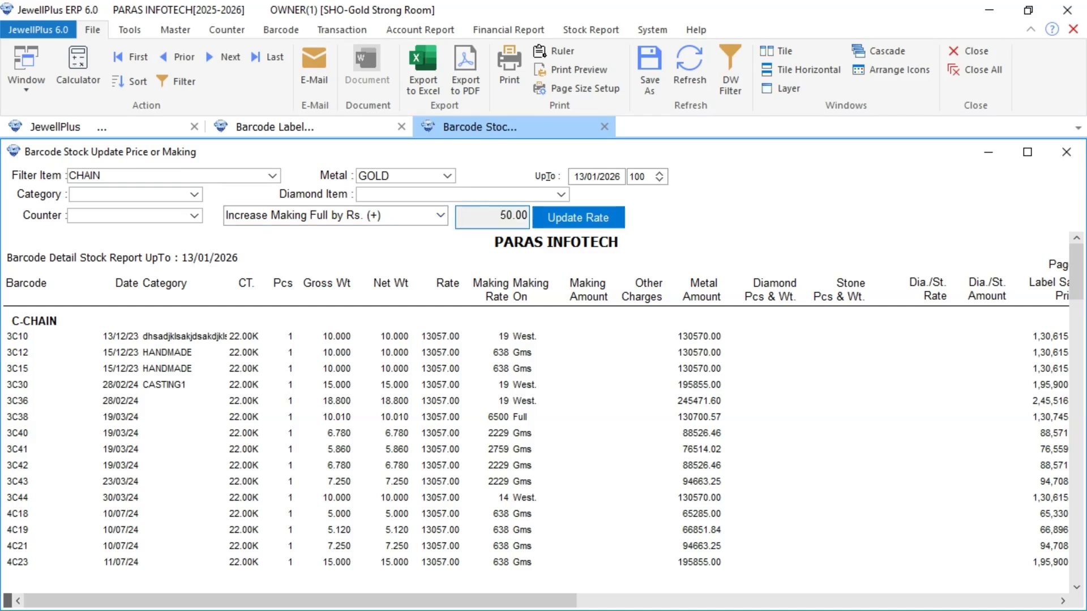
pyautogui.click(598, 210)
pyautogui.click(591, 379)
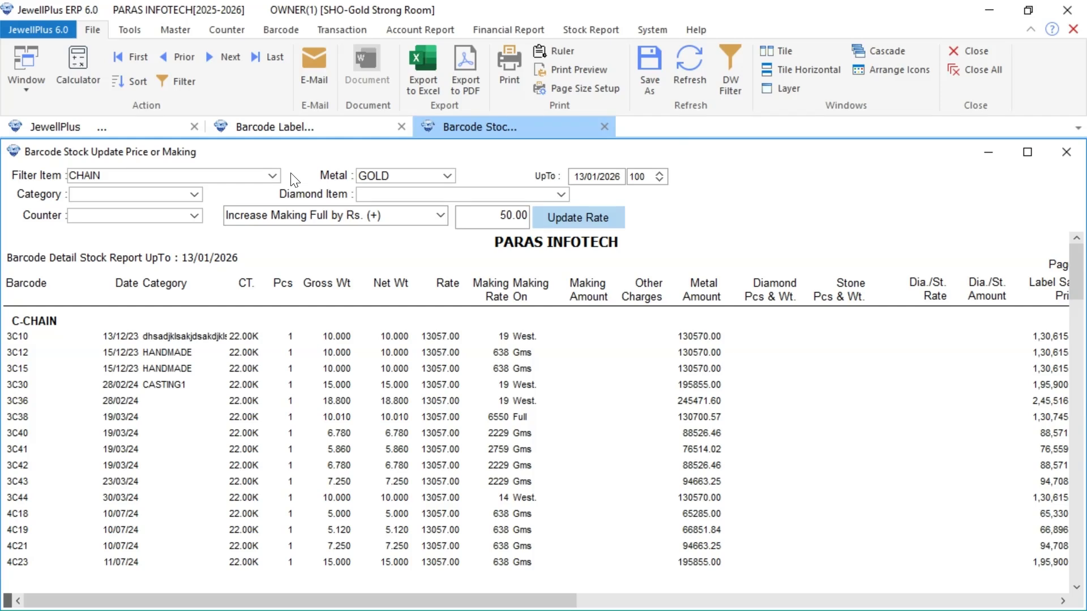
# Filter the barcode stock report to DIA. FINGER RING with diamond item S/DIAMOND and refresh it.
pyautogui.click(273, 177)
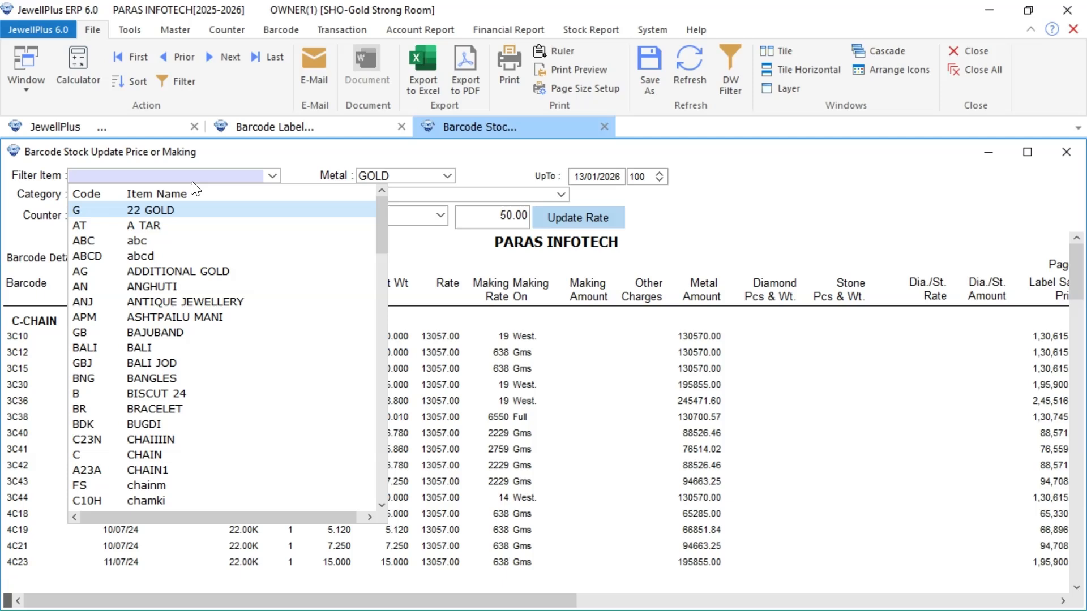
pyautogui.write('DIA')
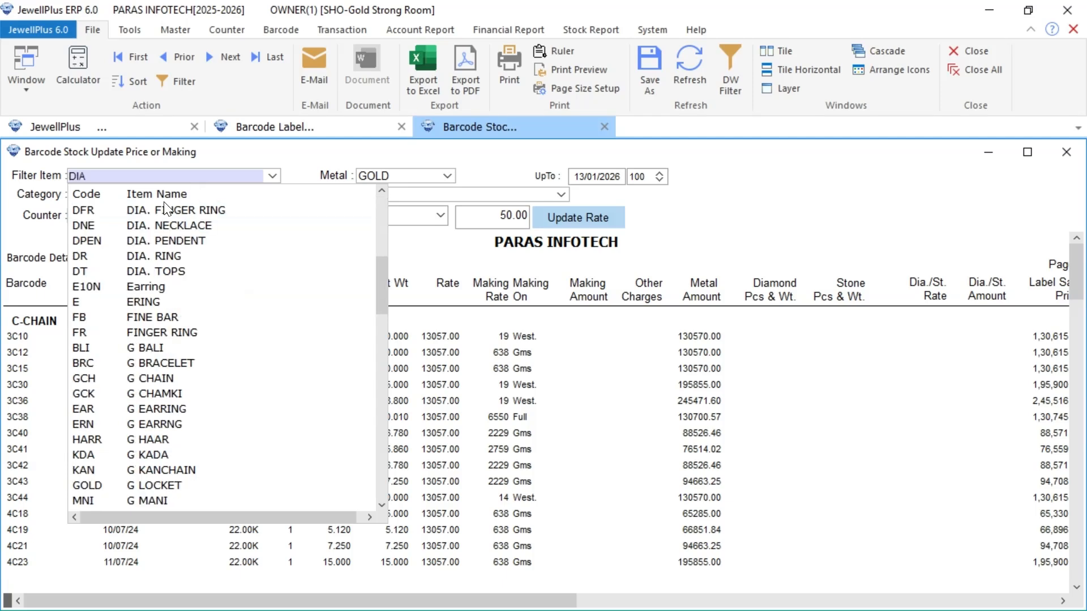
pyautogui.click(170, 210)
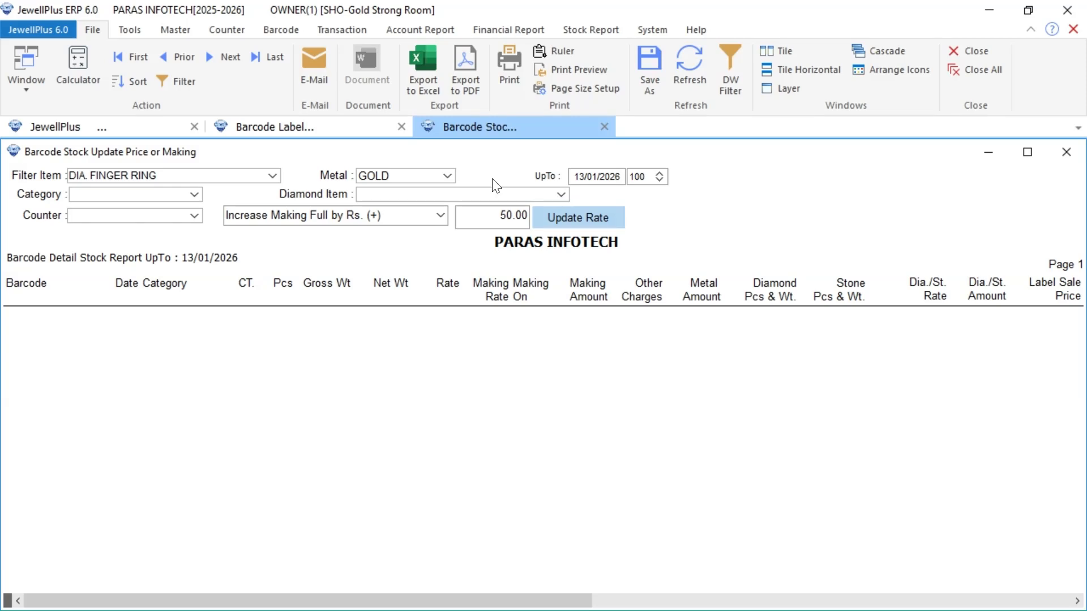
pyautogui.click(560, 195)
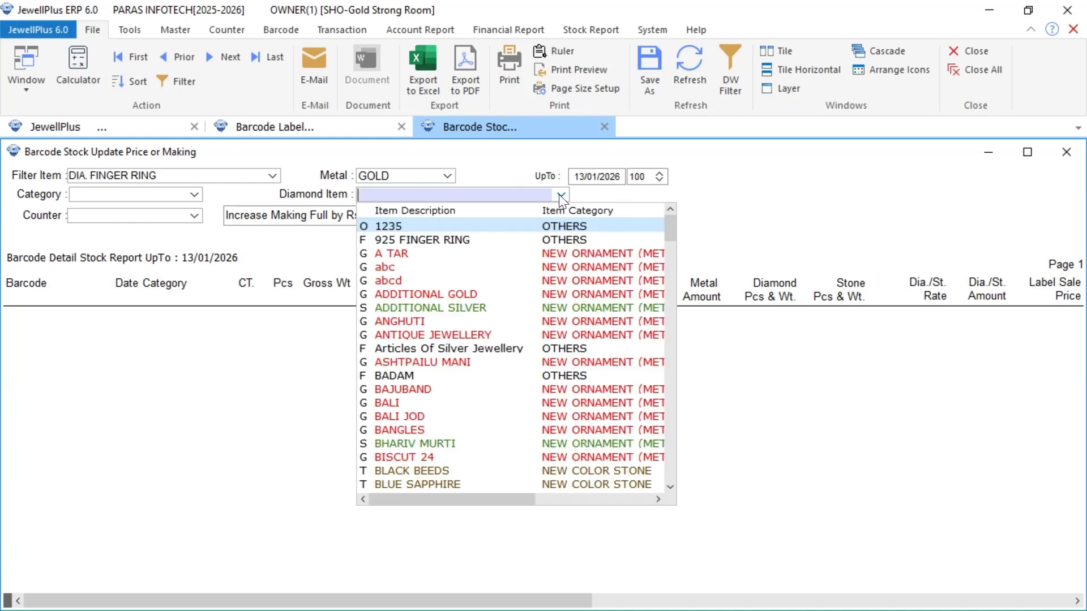
pyautogui.write('S')
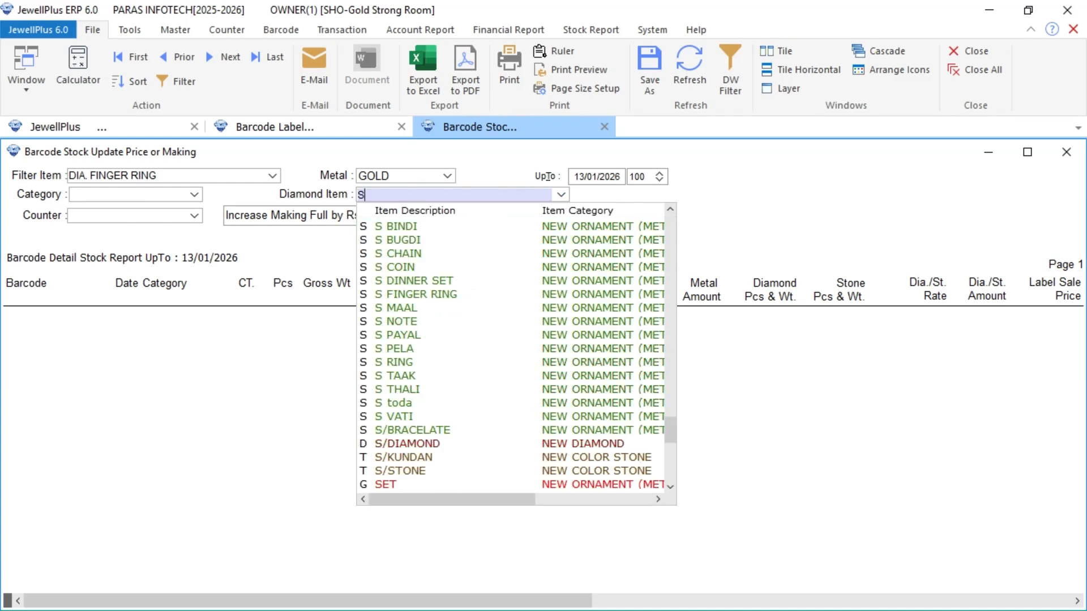
pyautogui.write('/D')
pyautogui.click(397, 444)
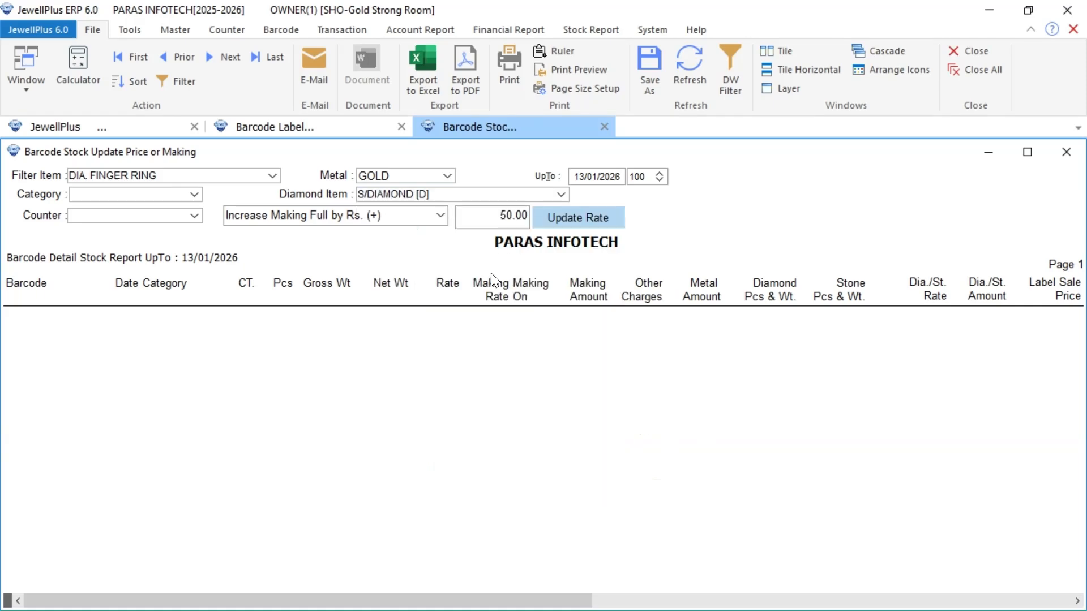
pyautogui.click(695, 52)
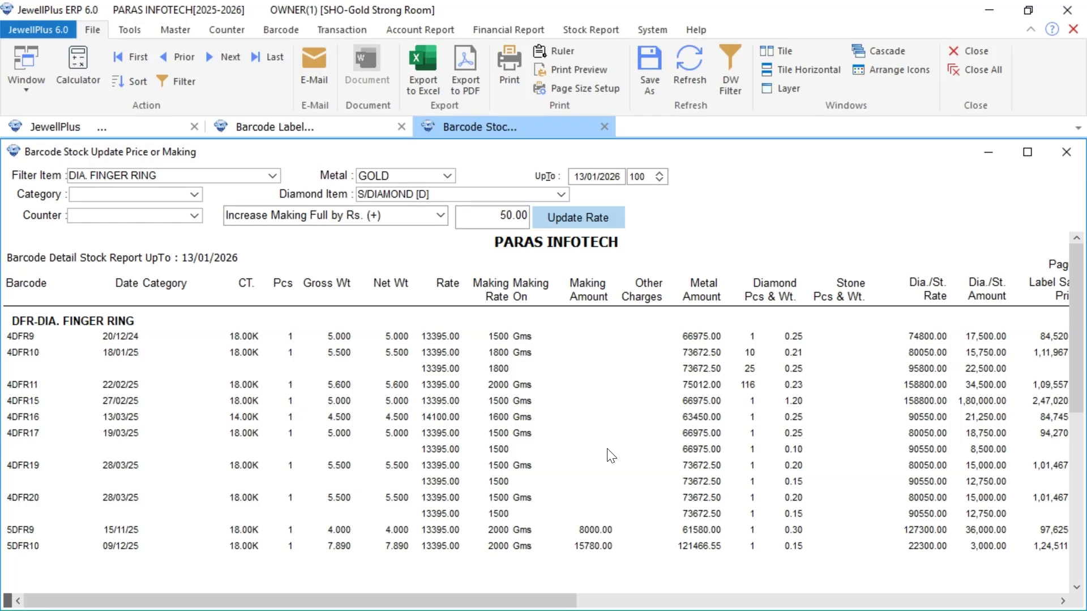
# Increase the diamond/stone rate of the listed S/DIAMOND finger rings by Rs. 200, refresh the report and check the updated rows.
pyautogui.click(437, 214)
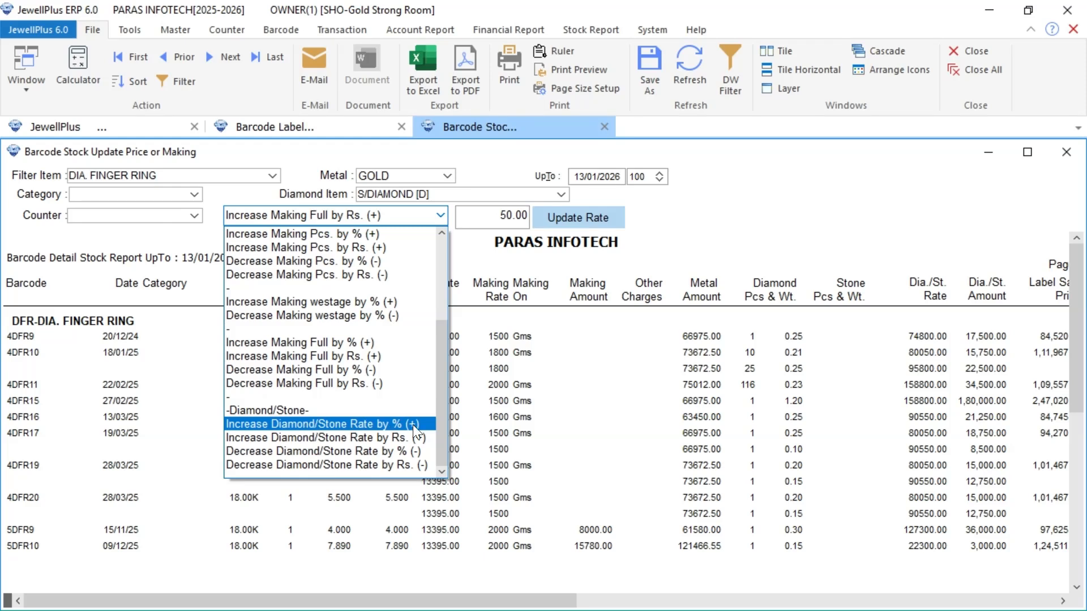
pyautogui.click(392, 437)
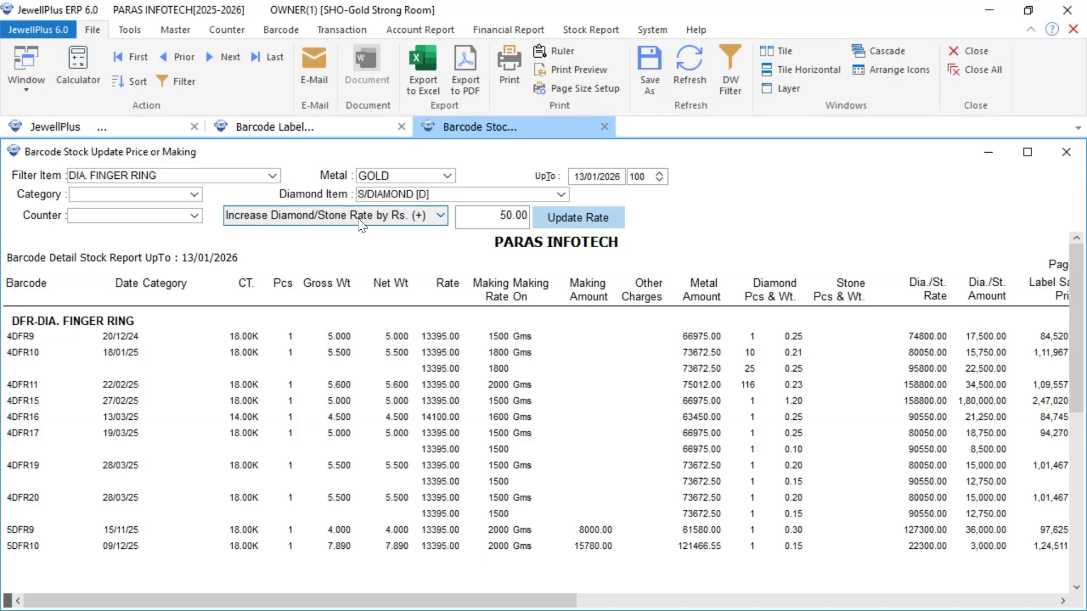
pyautogui.click(911, 338)
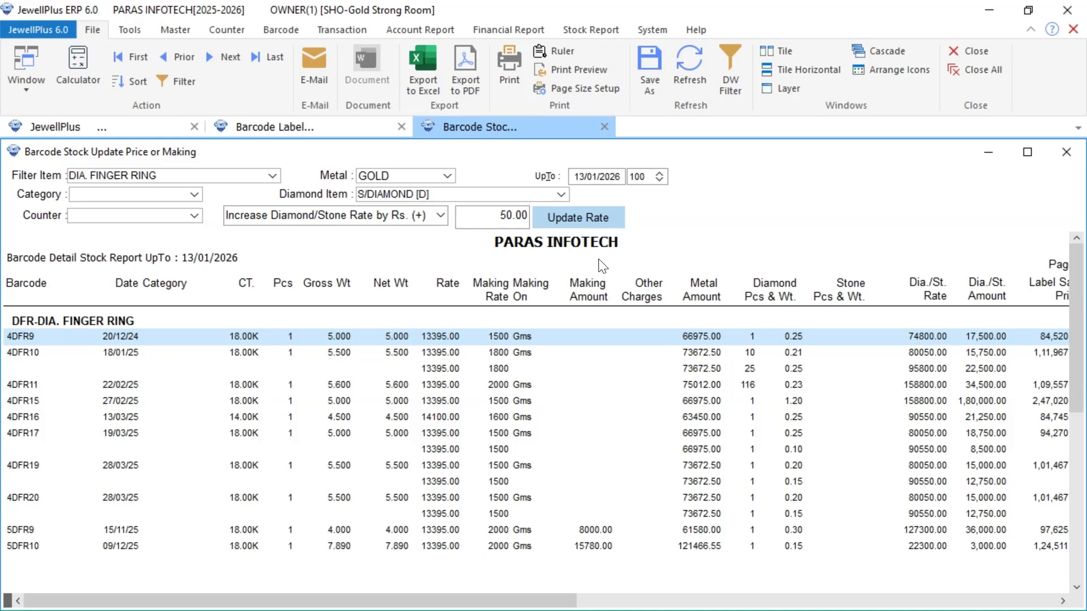
pyautogui.click(485, 215)
pyautogui.press('BackSpace')
pyautogui.press('BackSpace')
pyautogui.write('200')
pyautogui.click(571, 219)
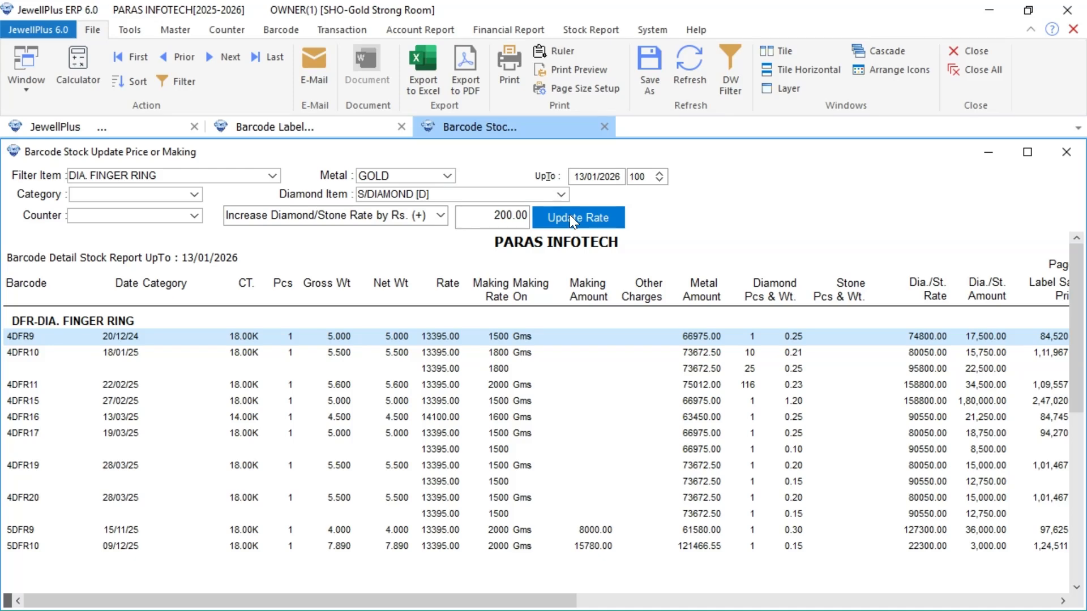
pyautogui.click(587, 374)
pyautogui.click(690, 63)
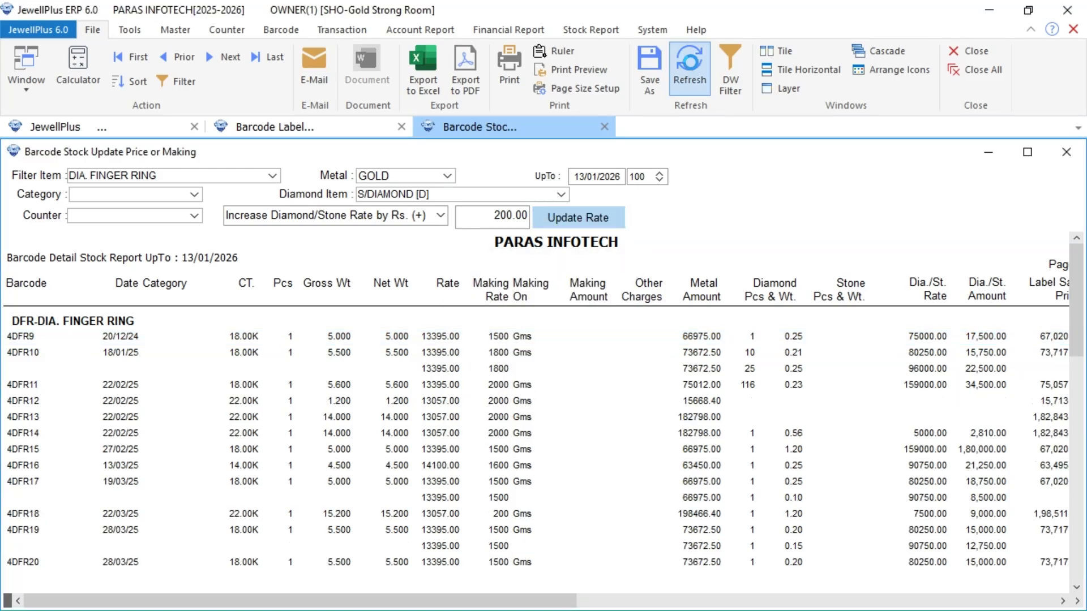
pyautogui.click(921, 356)
pyautogui.click(920, 369)
pyautogui.click(920, 384)
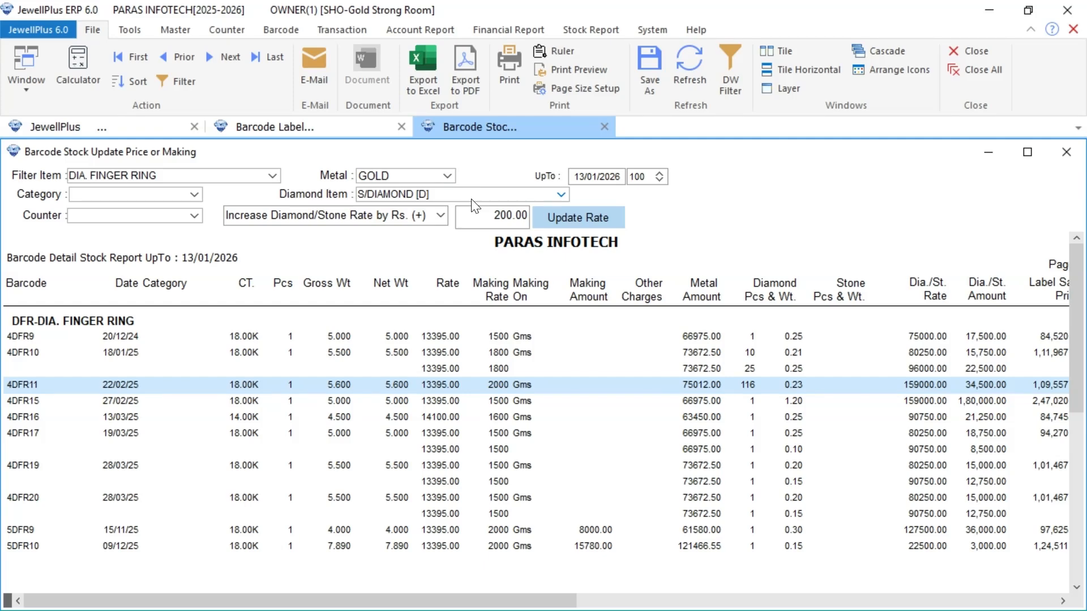
# Change the diamond item filter of the finger ring stock to S/STONE.
pyautogui.click(560, 195)
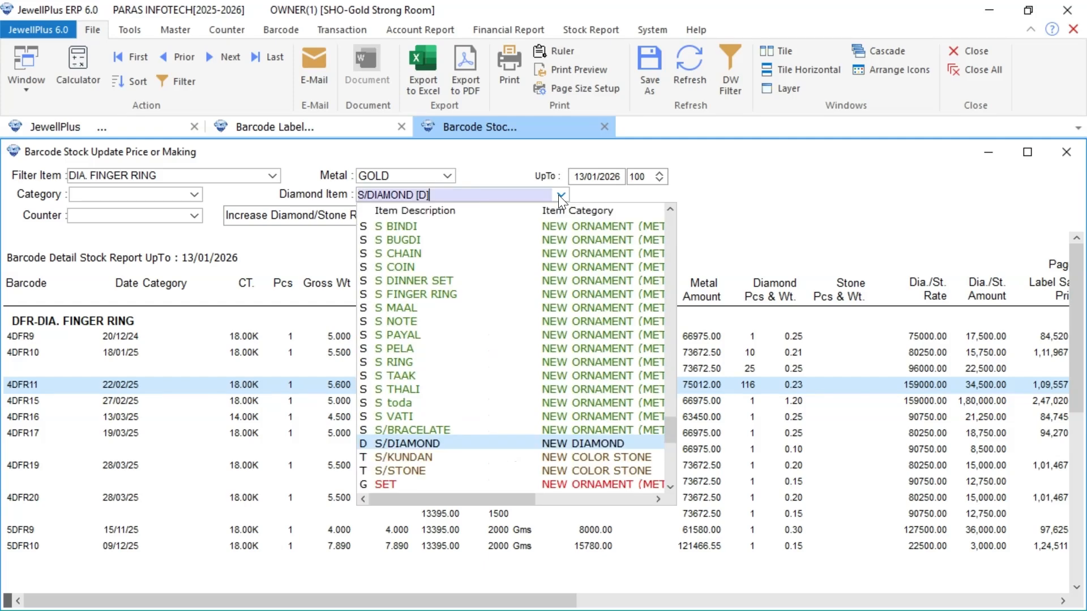
pyautogui.click(389, 481)
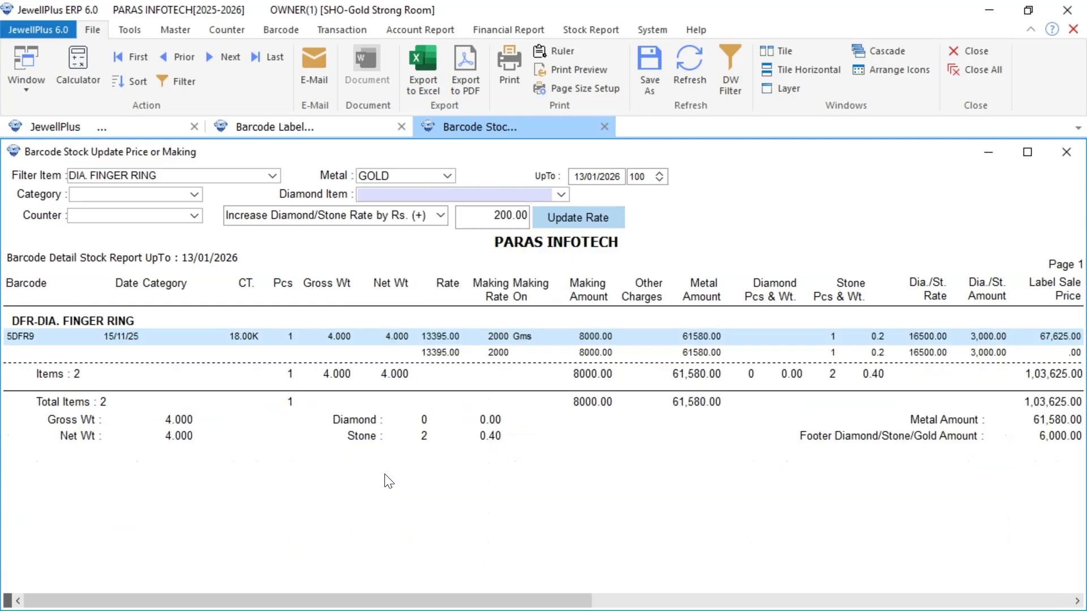
pyautogui.press('Down')
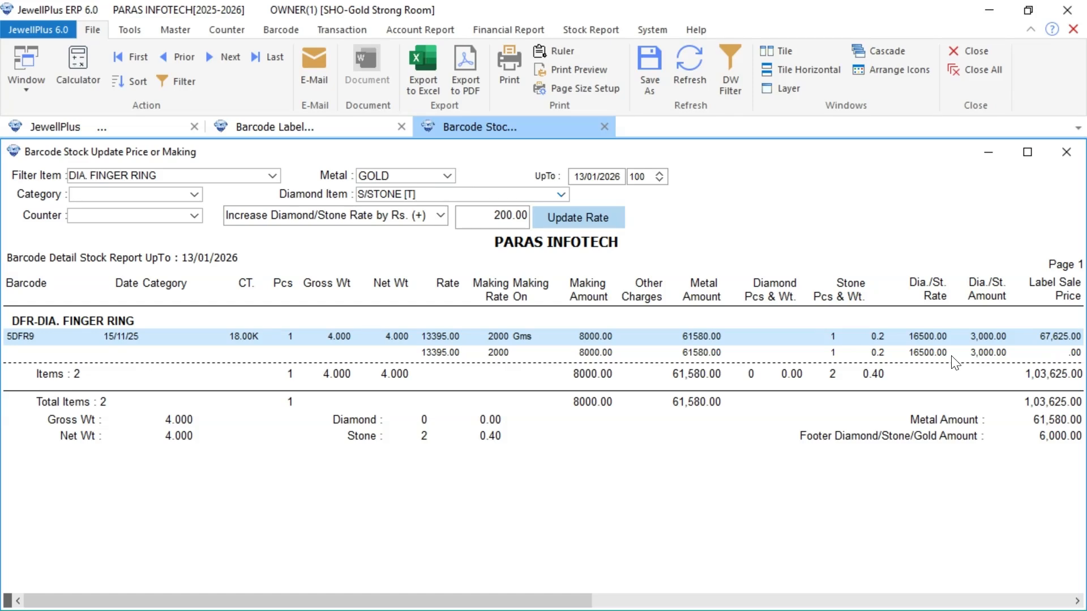
# Decrease the diamond/stone rate of the listed S/STONE finger rings by 10% and refresh the stock report.
pyautogui.click(440, 219)
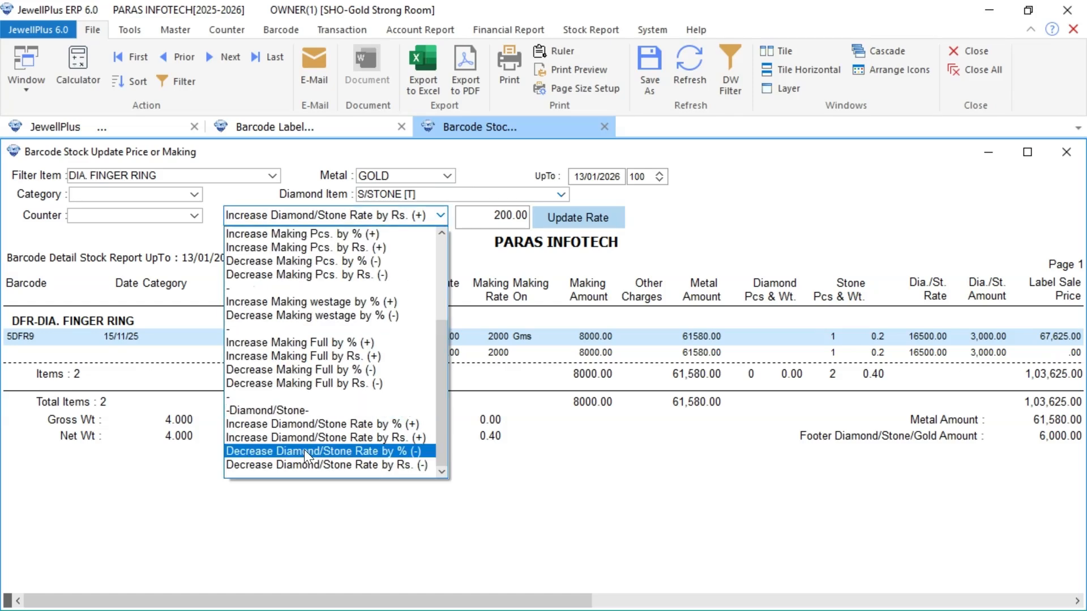
pyautogui.click(335, 455)
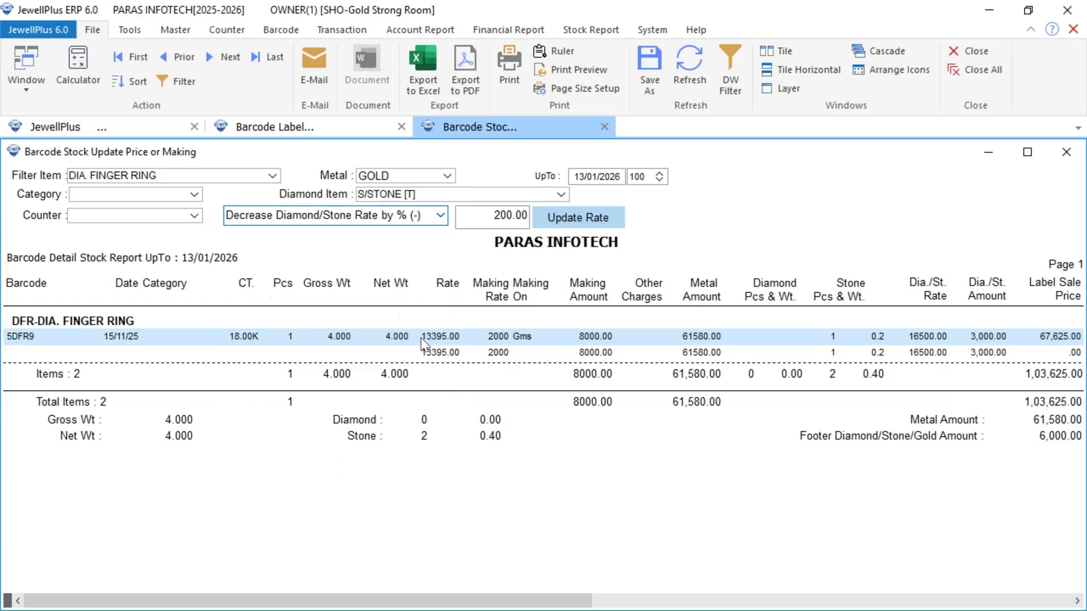
pyautogui.click(492, 219)
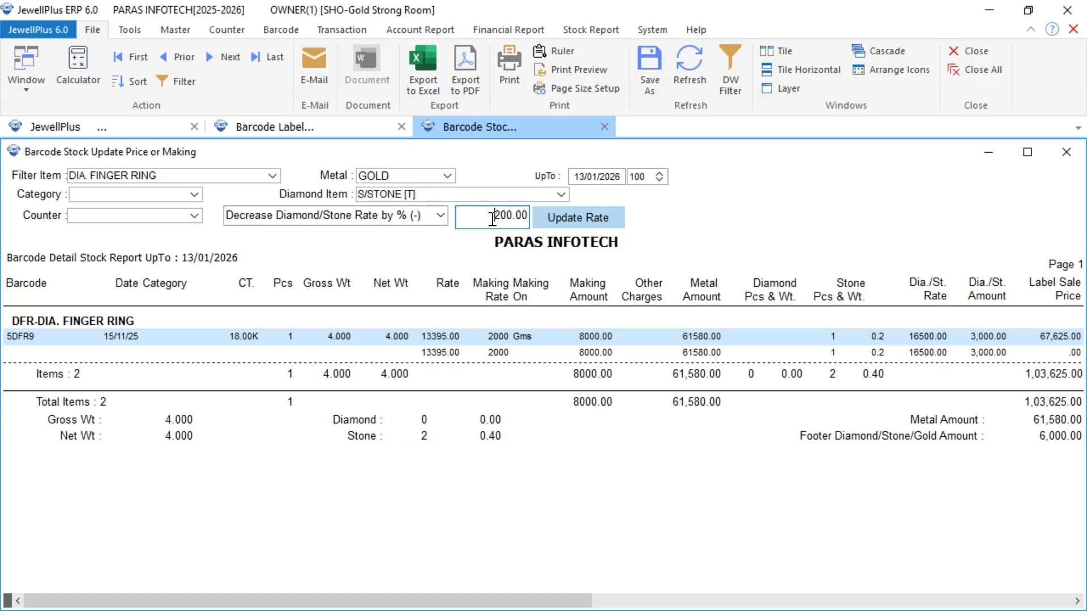
pyautogui.press('Right')
pyautogui.press('Right')
pyautogui.hotkey('shift', 'Right')
pyautogui.press('BackSpace')
pyautogui.press('BackSpace')
pyautogui.press('BackSpace')
pyautogui.write('10')
pyautogui.press('Tab')
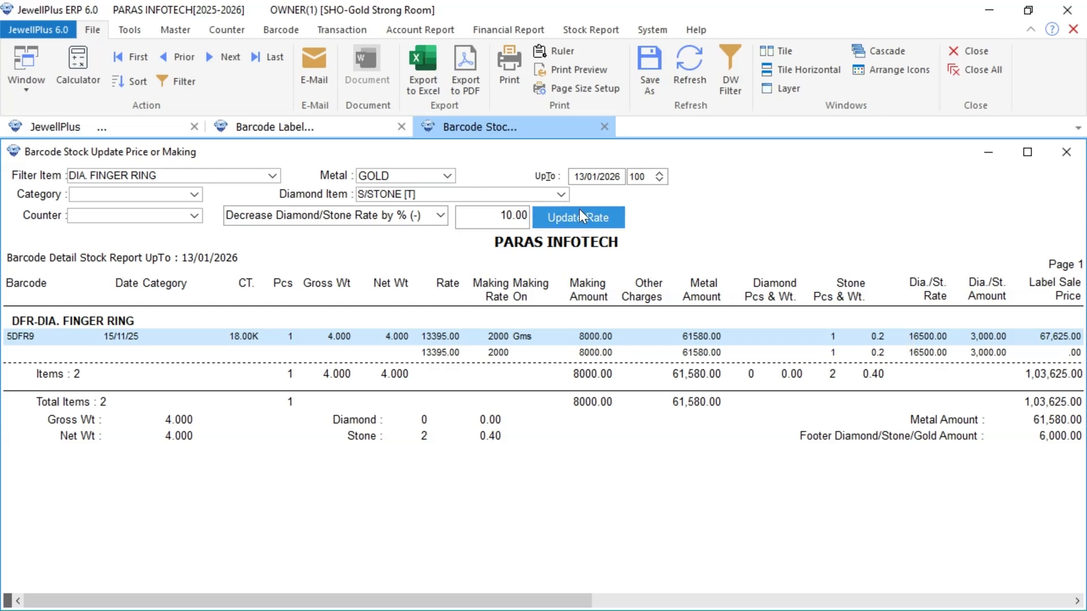
pyautogui.click(563, 218)
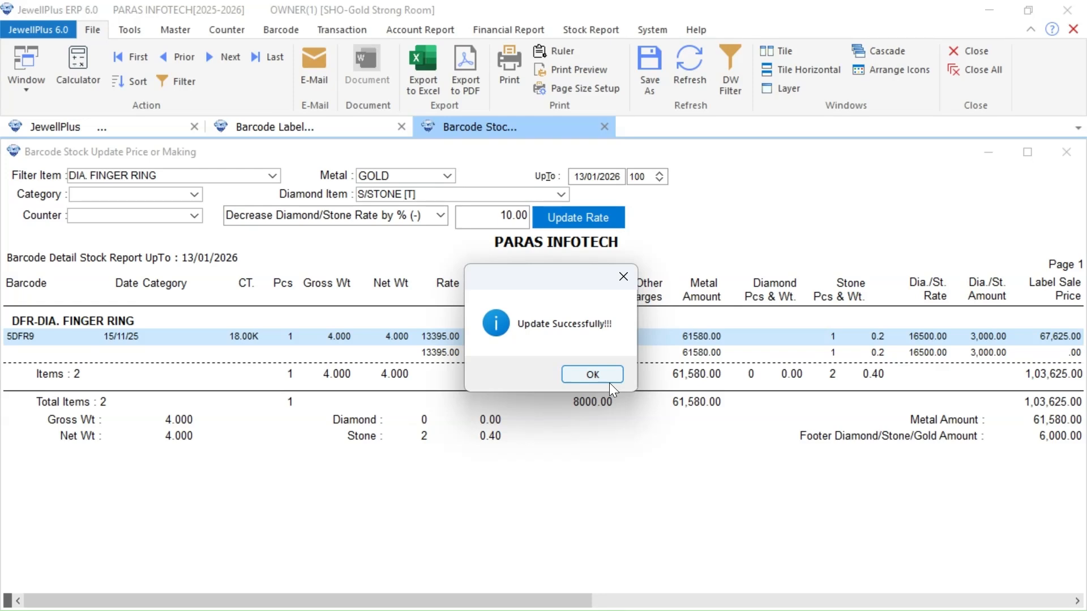
pyautogui.click(583, 376)
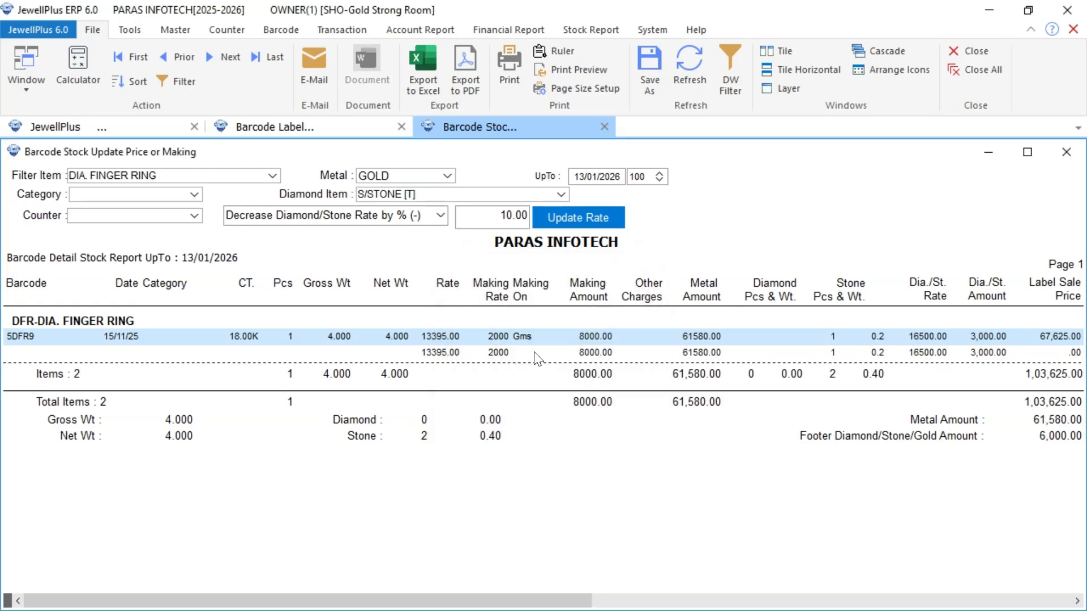
pyautogui.click(689, 80)
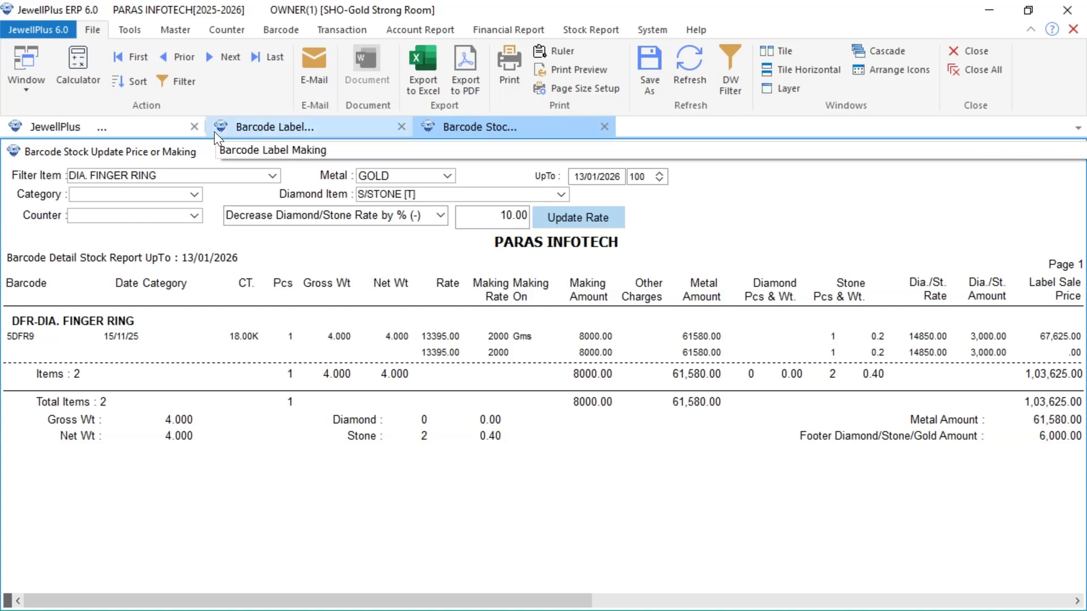
# Clear DIA. FINGER RING from the item filter.
pyautogui.click(273, 177)
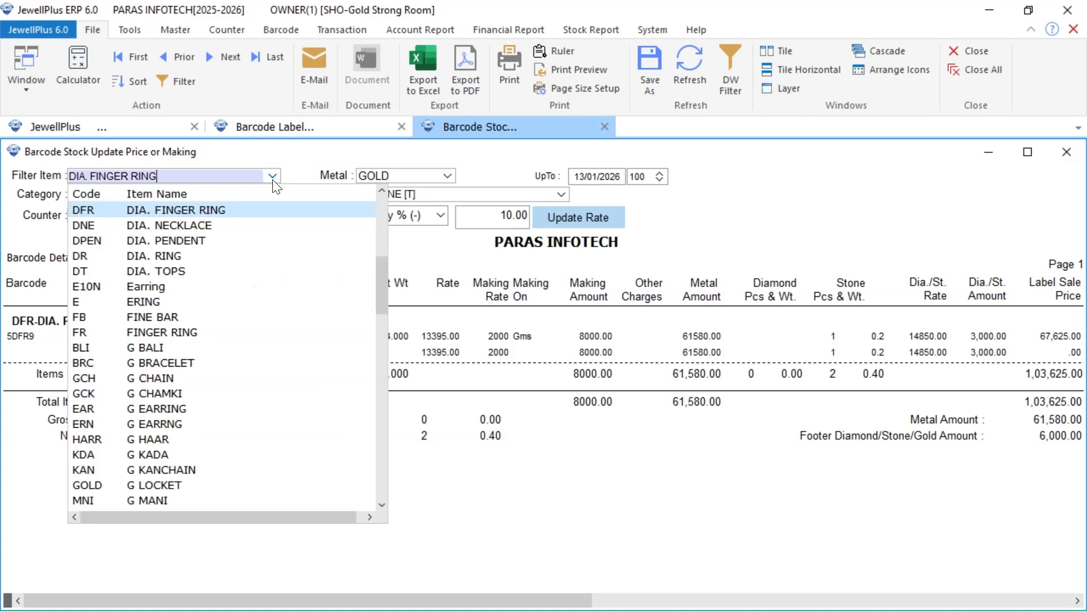
pyautogui.press('BackSpace')
pyautogui.press('BackSpace')
pyautogui.press('BackSpace')
pyautogui.press('BackSpace')
pyautogui.press('BackSpace')
pyautogui.press('BackSpace')
pyautogui.press('BackSpace')
pyautogui.press('BackSpace')
pyautogui.press('BackSpace')
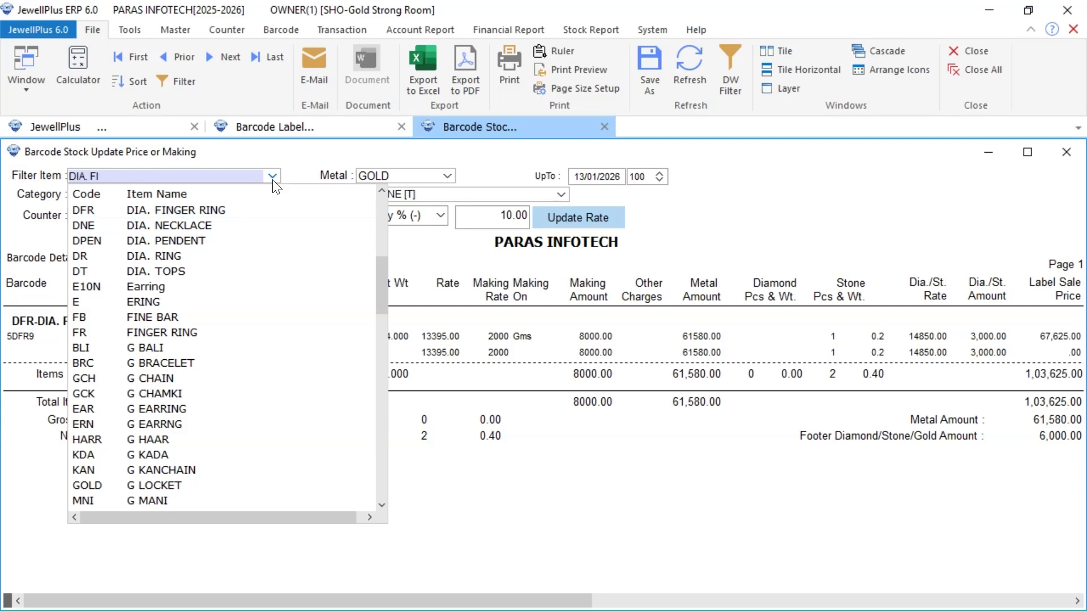
pyautogui.press('BackSpace')
pyautogui.press('BackSpace')
pyautogui.press('BackSpace')
pyautogui.press('BackSpace')
pyautogui.press('BackSpace')
pyautogui.press('BackSpace')
pyautogui.press('BackSpace')
# Search the filter's item list for LOOSE and clear the search text.
pyautogui.write('LOO')
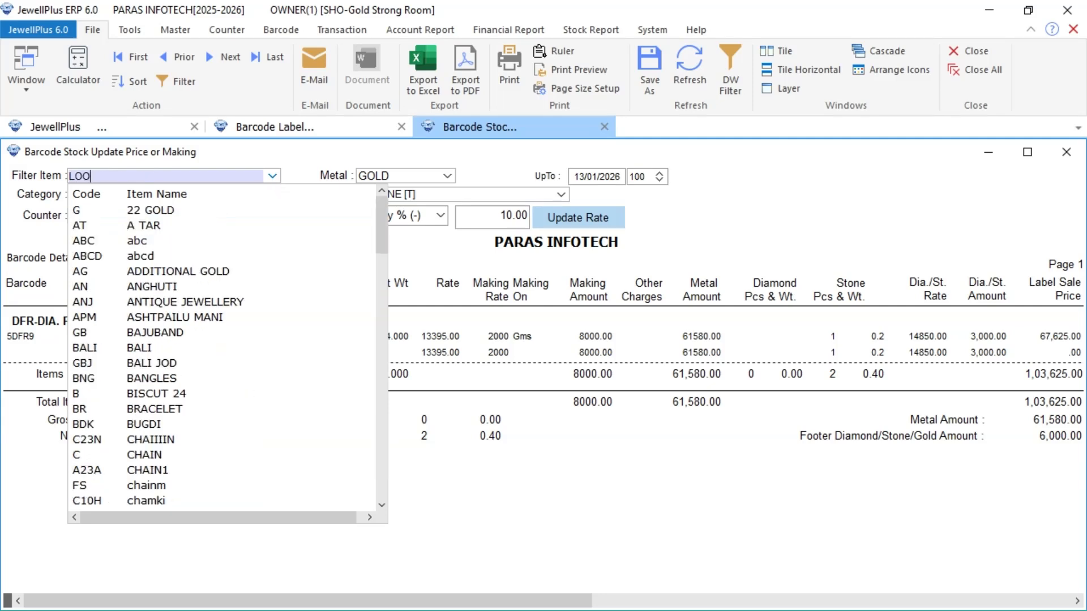
pyautogui.write('SE')
pyautogui.scroll(-10, 379, 253)
pyautogui.press('BackSpace')
pyautogui.press('BackSpace')
pyautogui.press('BackSpace')
pyautogui.press('BackSpace')
pyautogui.press('BackSpace')
# Set the metal filter to STONE and the item filter to BLUE SAPPHIRE.
pyautogui.click(446, 176)
pyautogui.click(446, 175)
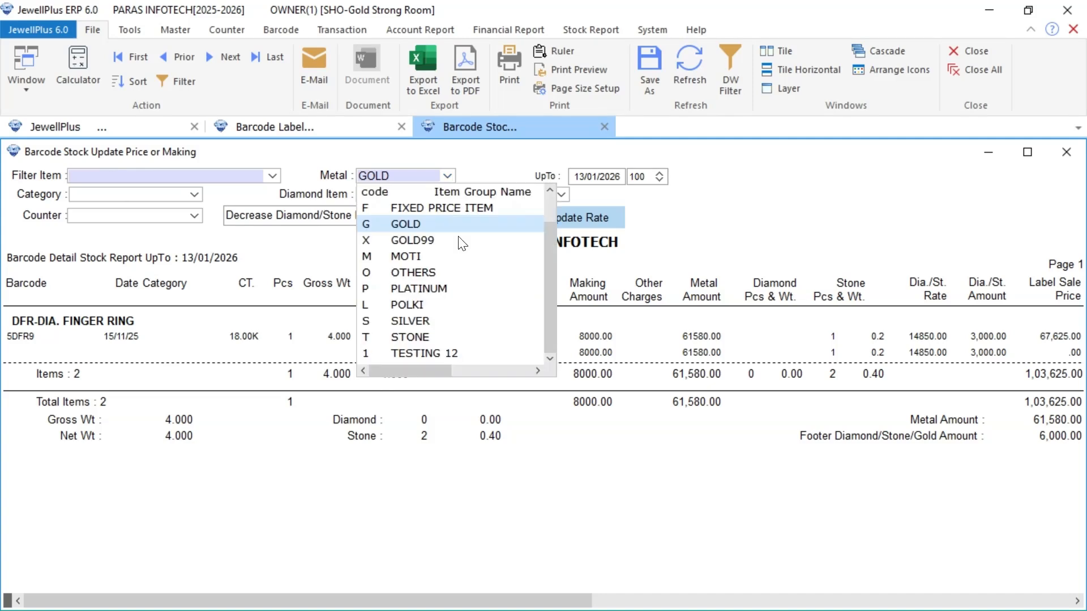
pyautogui.click(421, 337)
pyautogui.click(272, 176)
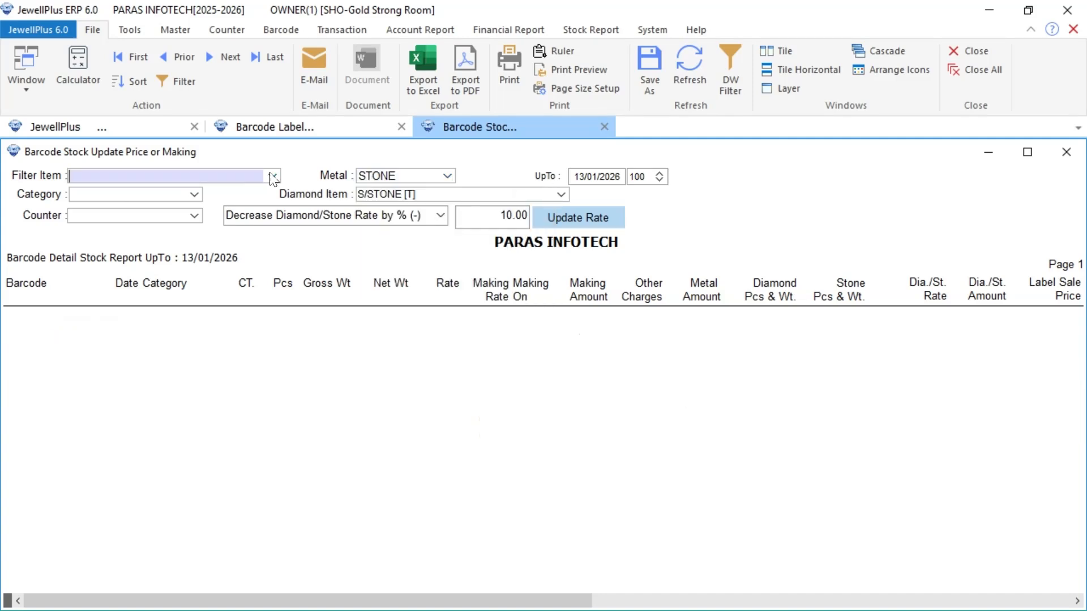
pyautogui.click(166, 226)
pyautogui.click(273, 176)
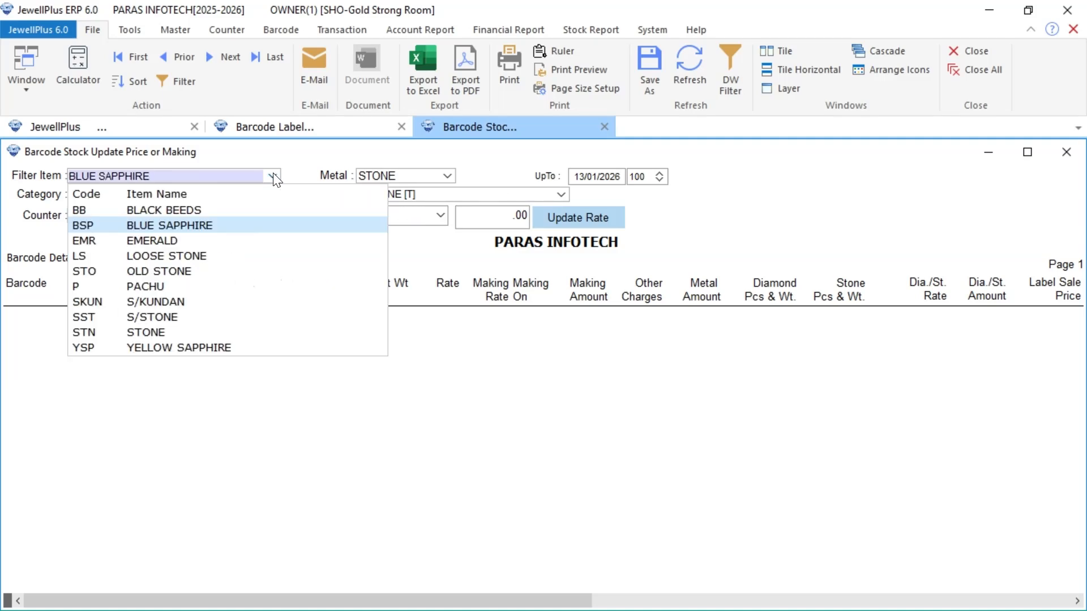
pyautogui.click(145, 223)
# Change the diamond item filter from S/STONE to BLUE SAPPHIRE to list the blue sapphire stock.
pyautogui.click(545, 192)
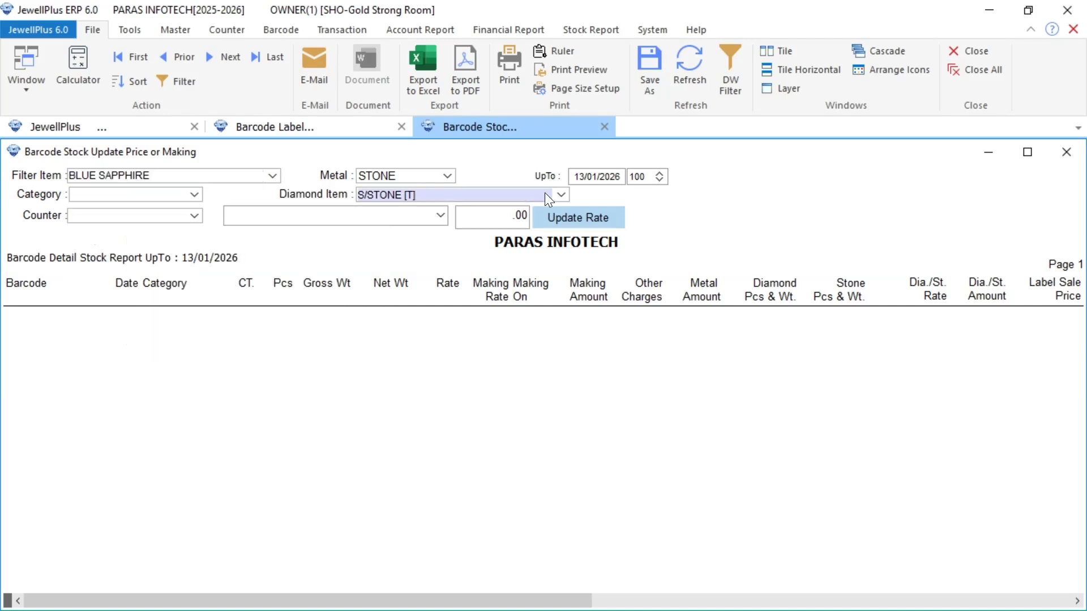
pyautogui.click(560, 195)
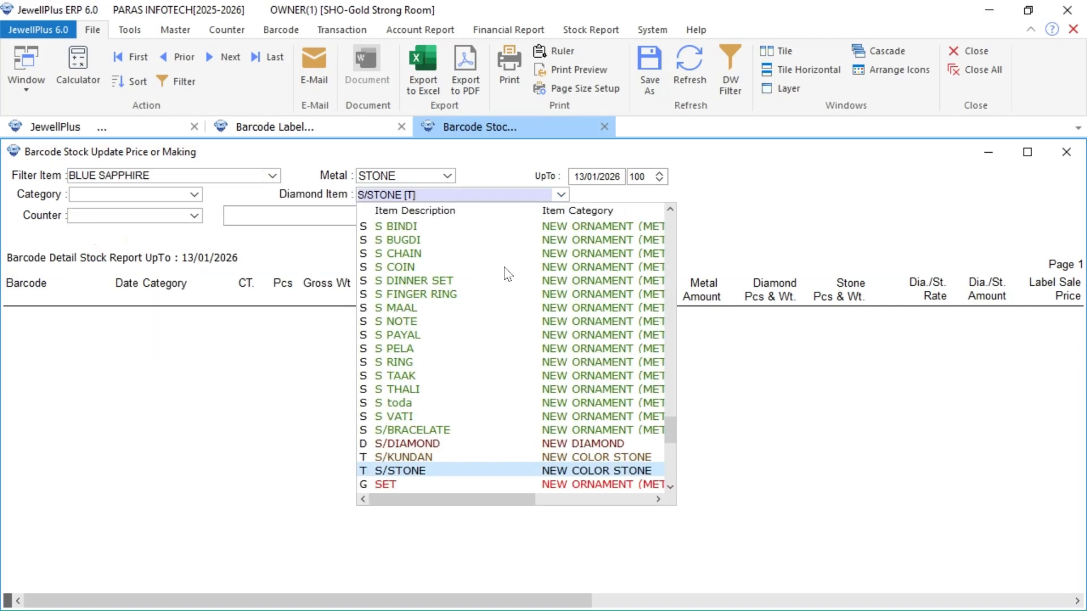
pyautogui.press('BackSpace')
pyautogui.write('B')
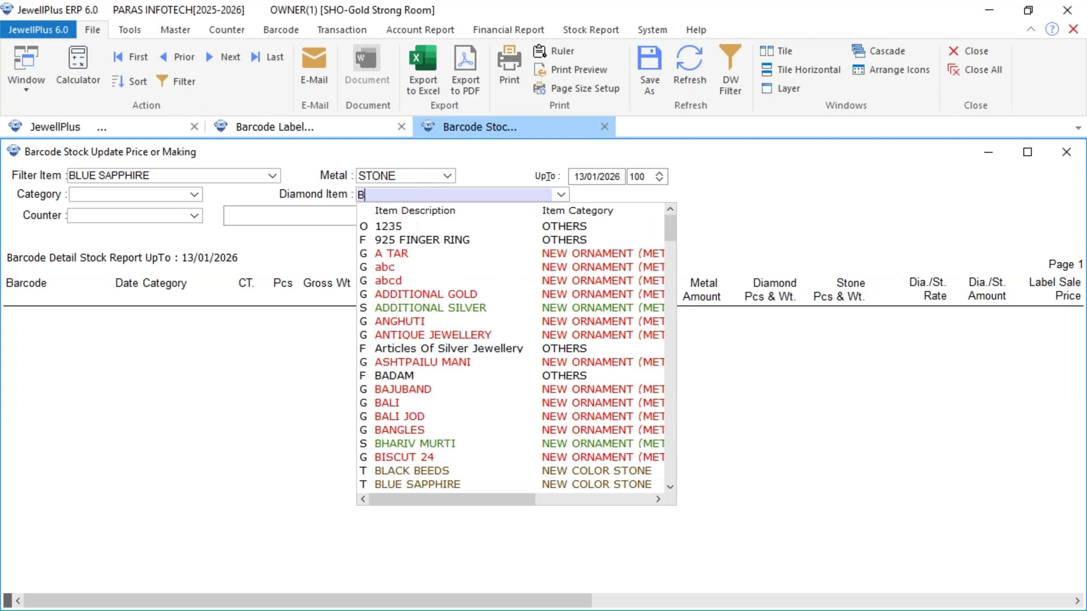
pyautogui.write('LUE')
pyautogui.click(416, 485)
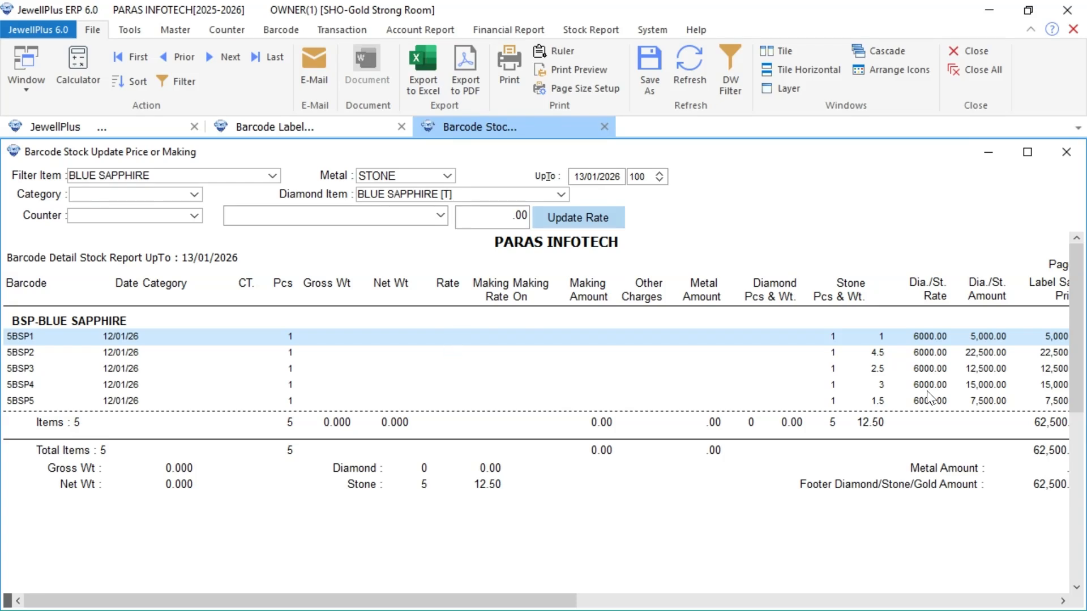
# Decrease the diamond/stone rate of the listed blue sapphire stock by Rs. 500 and refresh the stock report.
pyautogui.click(440, 212)
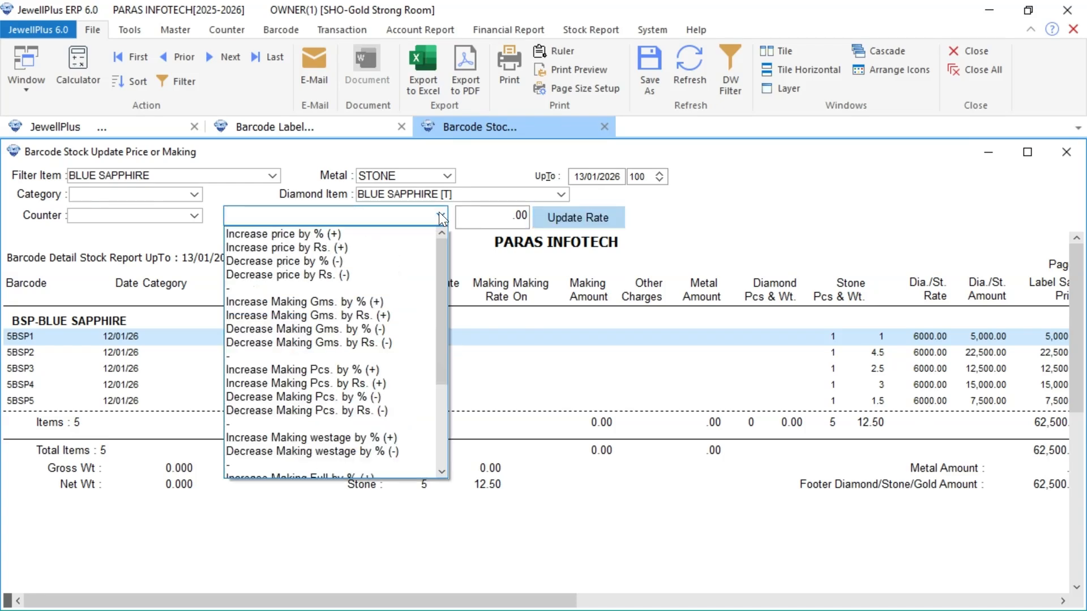
pyautogui.moveTo(439, 332); pyautogui.dragTo(442, 453)
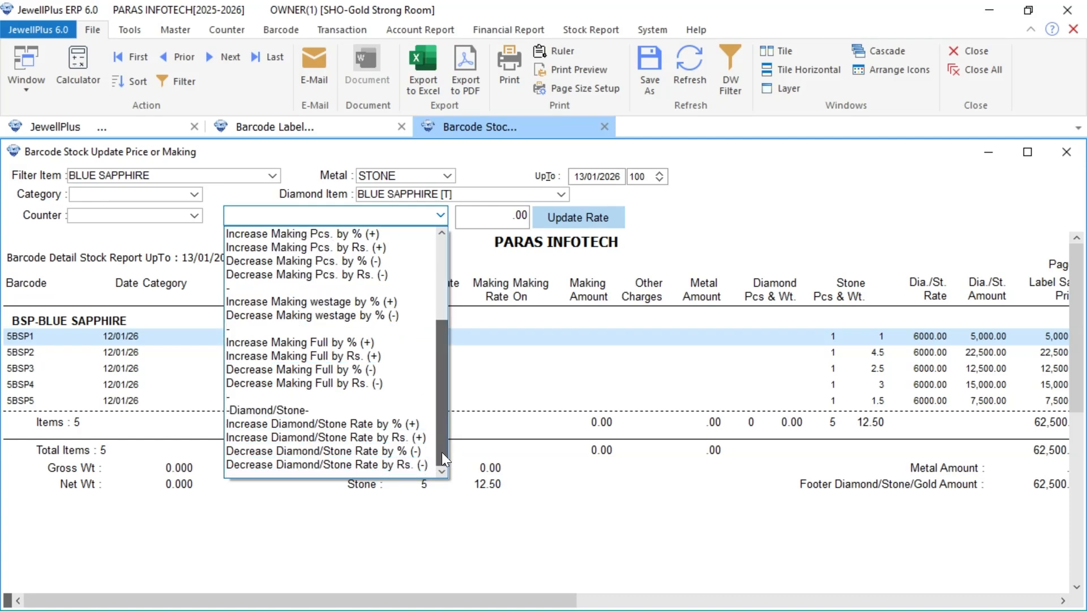
pyautogui.click(365, 465)
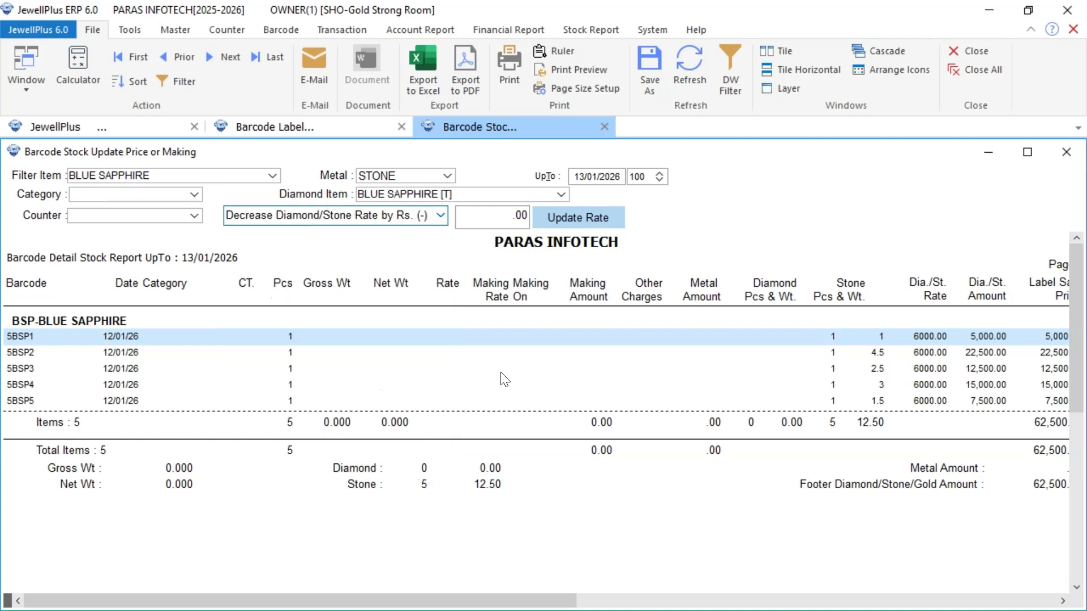
pyautogui.click(495, 221)
pyautogui.write('500')
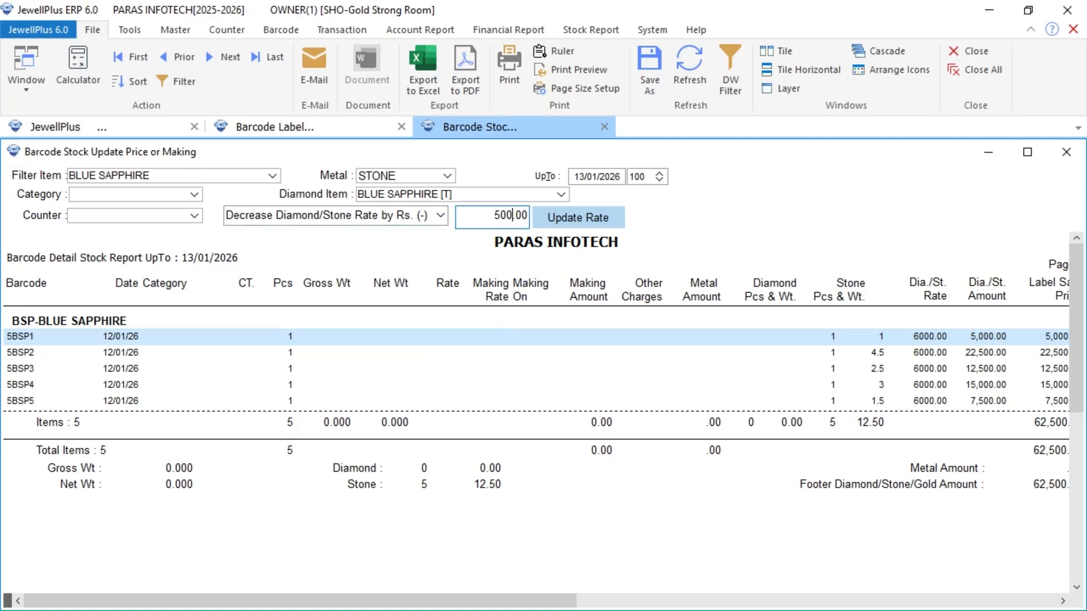
pyautogui.click(609, 218)
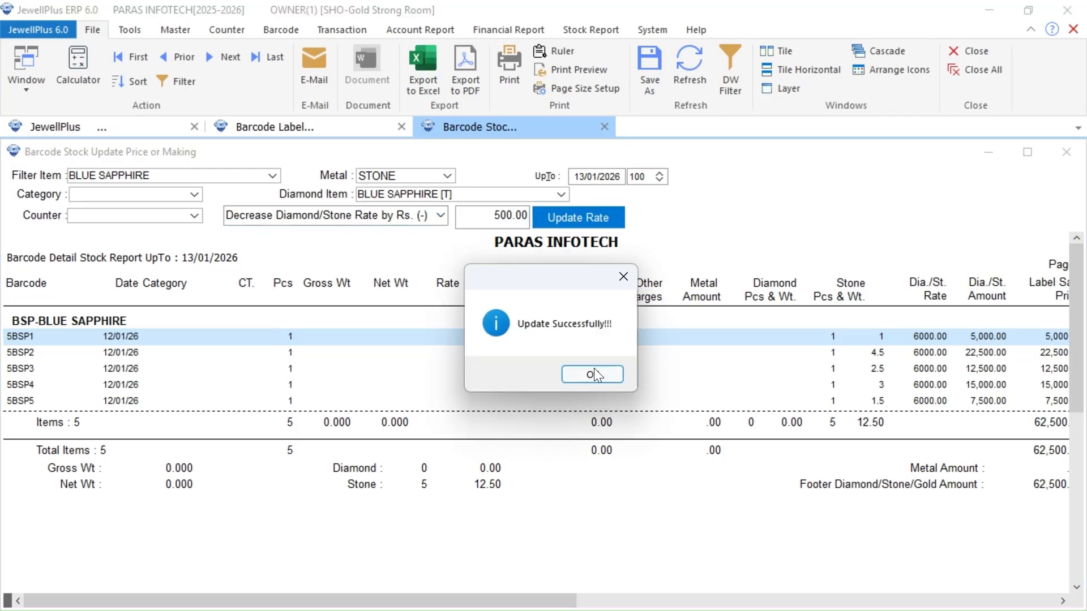
pyautogui.click(593, 374)
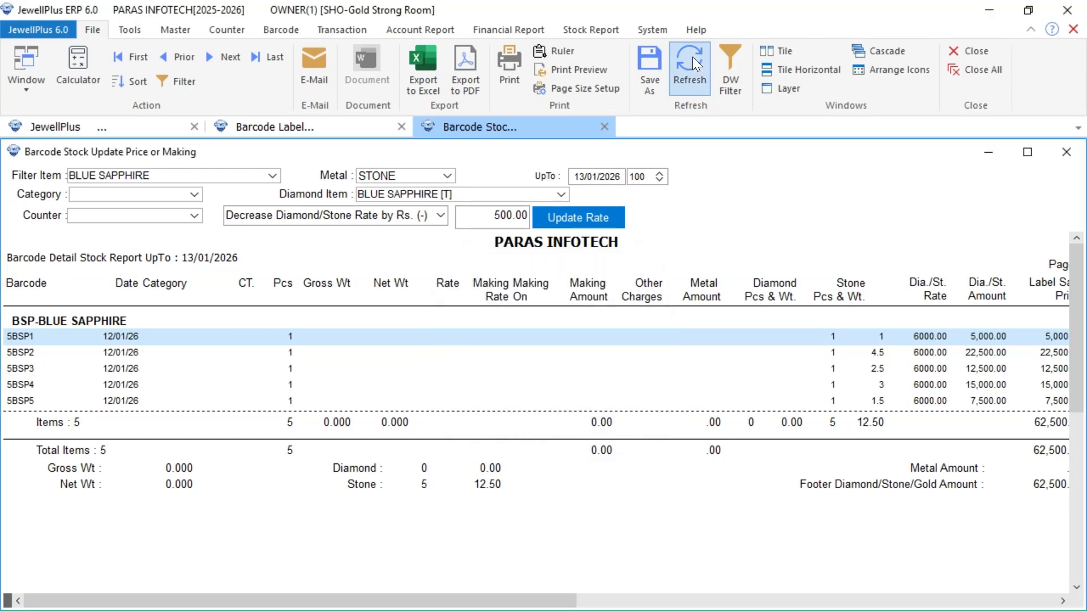
pyautogui.click(692, 57)
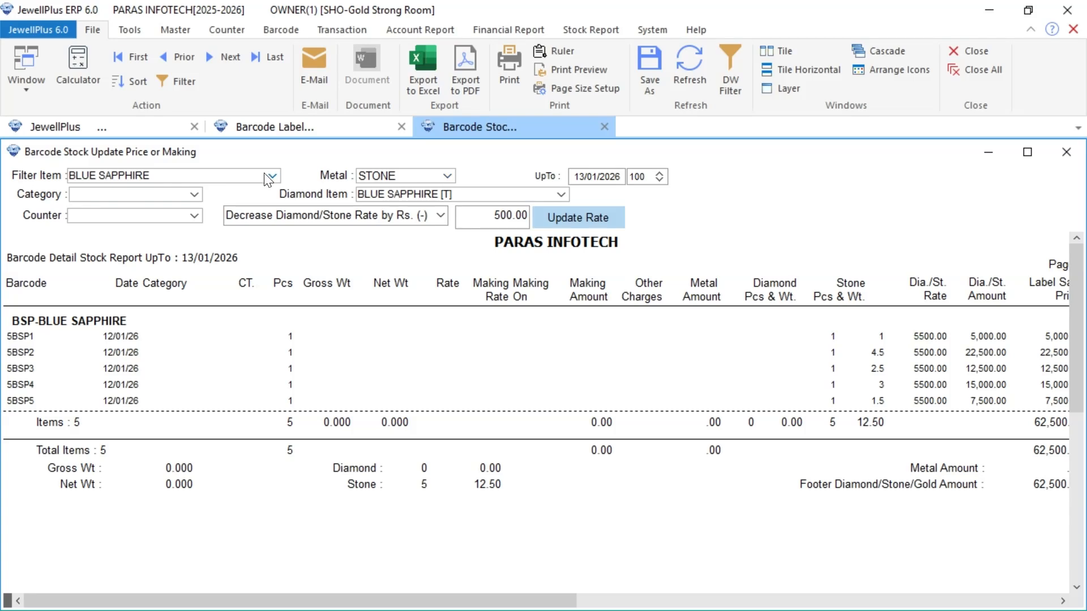
# Change the metal filter to DIAMOND and the item filter to LOOSE DIAMOND.
pyautogui.click(445, 179)
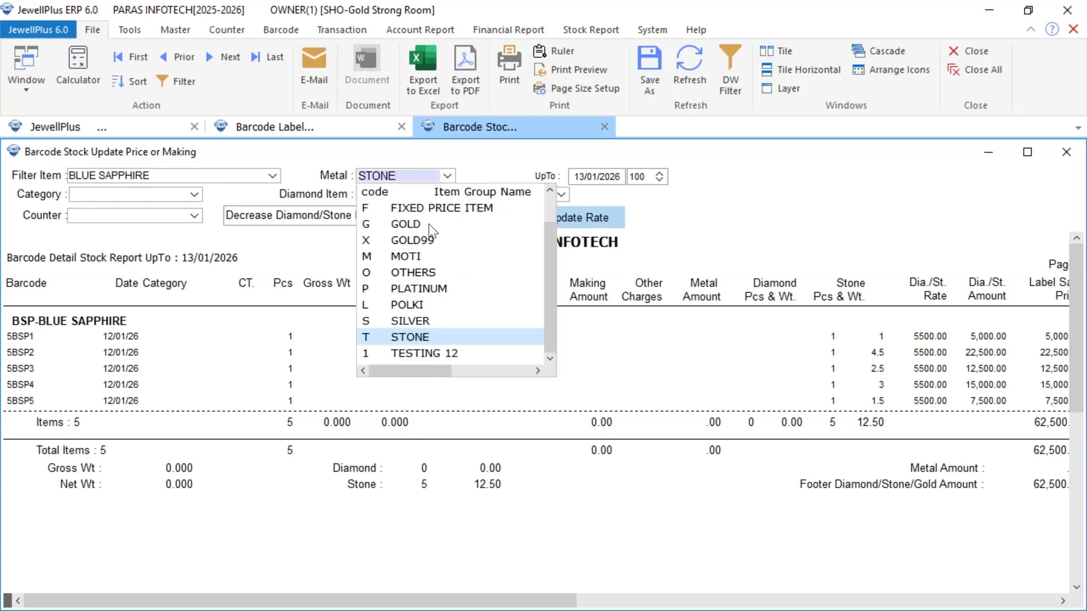
pyautogui.moveTo(548, 280); pyautogui.dragTo(545, 226)
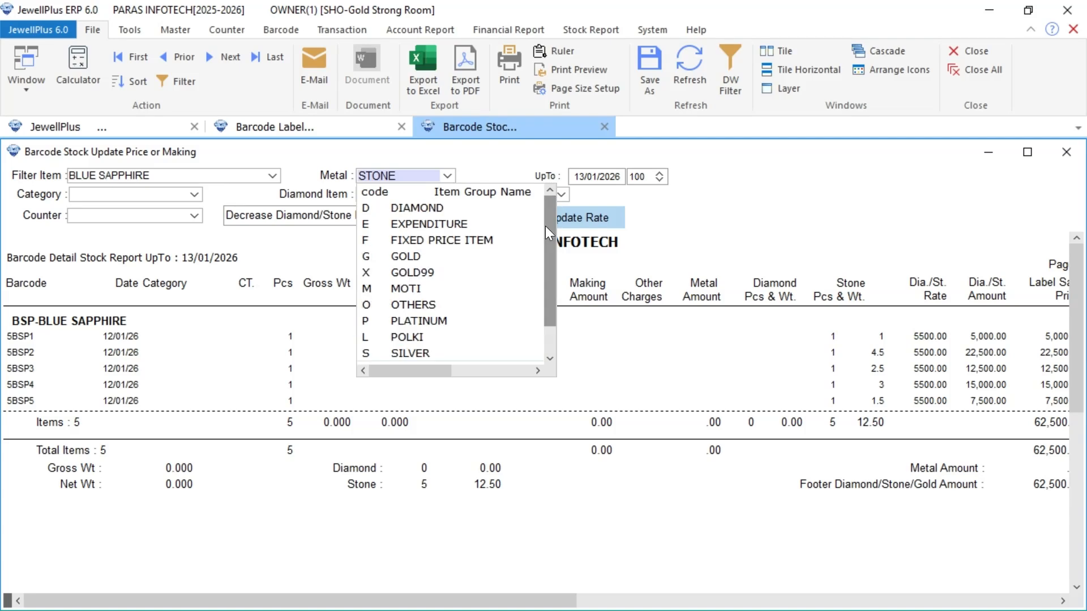
pyautogui.click(421, 207)
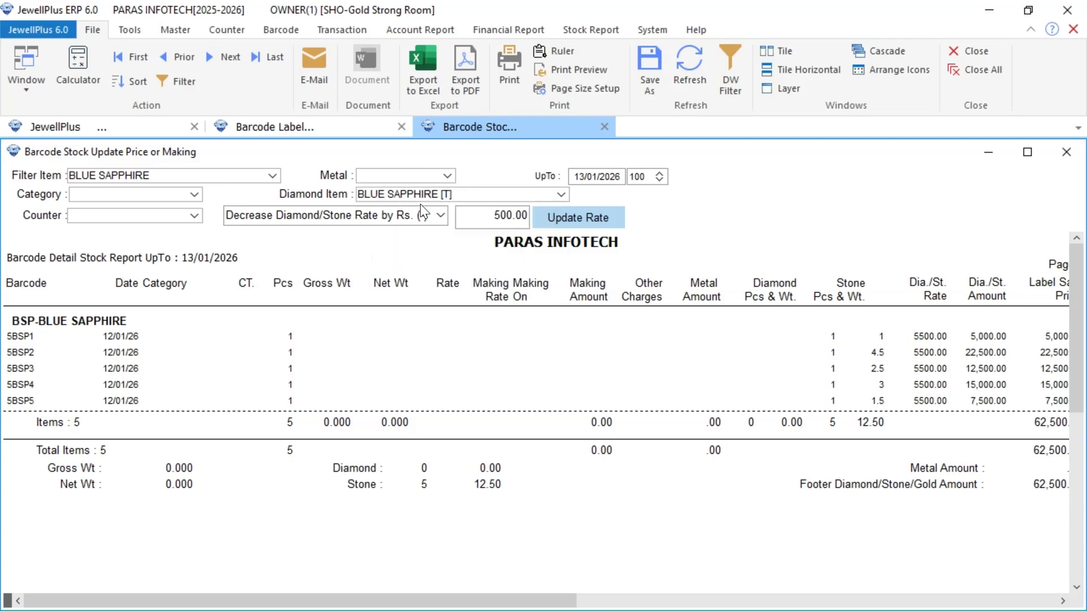
pyautogui.click(275, 175)
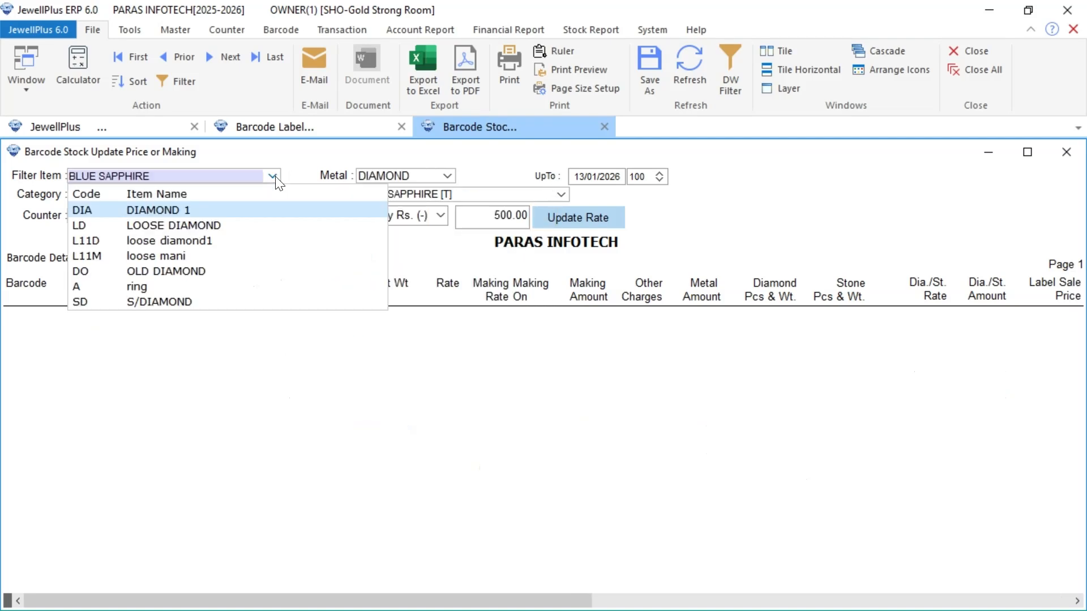
pyautogui.click(192, 226)
# Replace the diamond item filter with LOOSE DIAMOND and refresh the report to list the loose diamond stock.
pyautogui.click(532, 196)
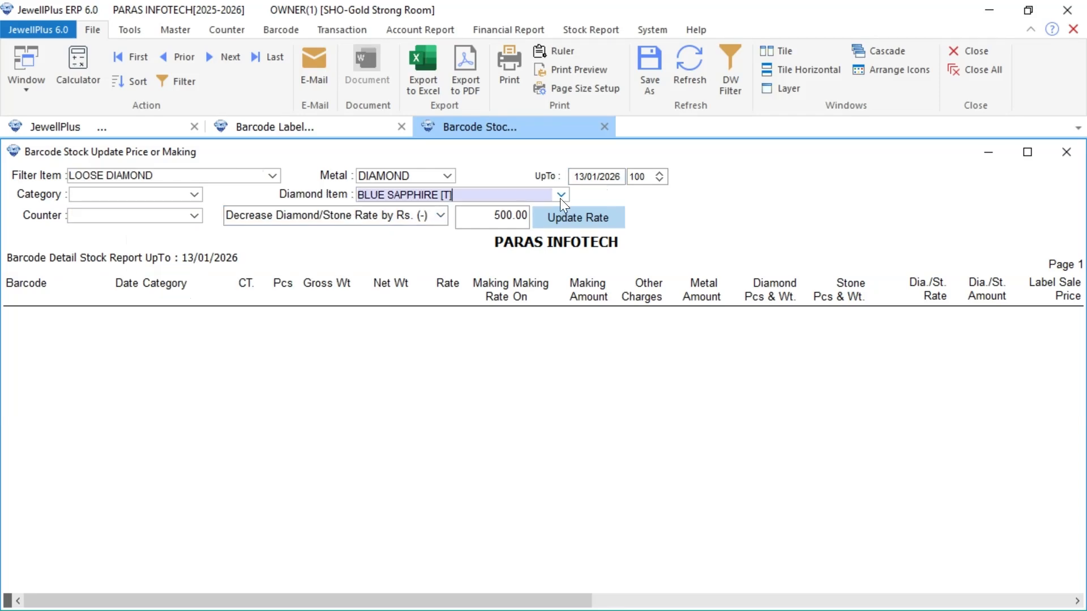
pyautogui.press('BackSpace')
pyautogui.press('BackSpace')
pyautogui.press('BackSpace')
pyautogui.press('BackSpace')
pyautogui.press('BackSpace')
pyautogui.press('BackSpace')
pyautogui.press('BackSpace')
pyautogui.press('BackSpace')
pyautogui.press('BackSpace')
pyautogui.press('BackSpace')
pyautogui.press('BackSpace')
pyautogui.press('BackSpace')
pyautogui.press('BackSpace')
pyautogui.press('BackSpace')
pyautogui.press('BackSpace')
pyautogui.press('BackSpace')
pyautogui.press('BackSpace')
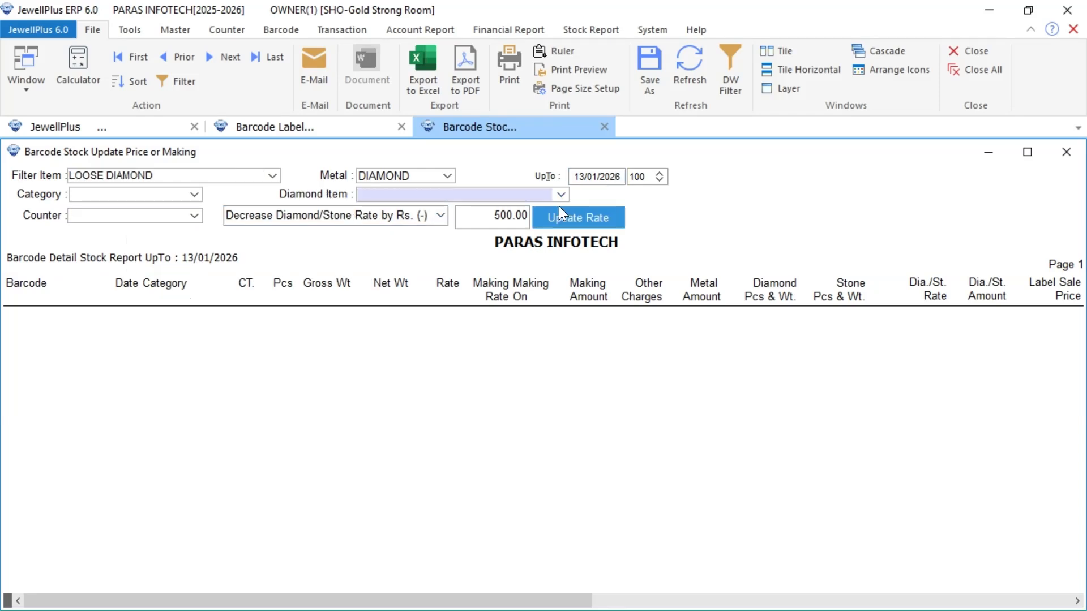
pyautogui.click(562, 195)
pyautogui.write('LOO')
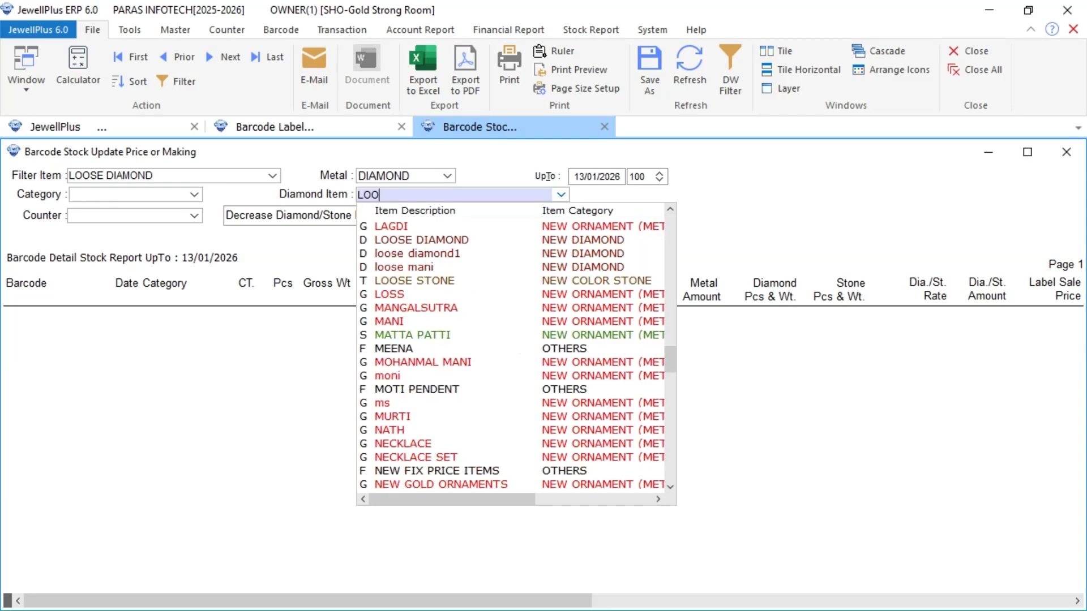
pyautogui.click(409, 241)
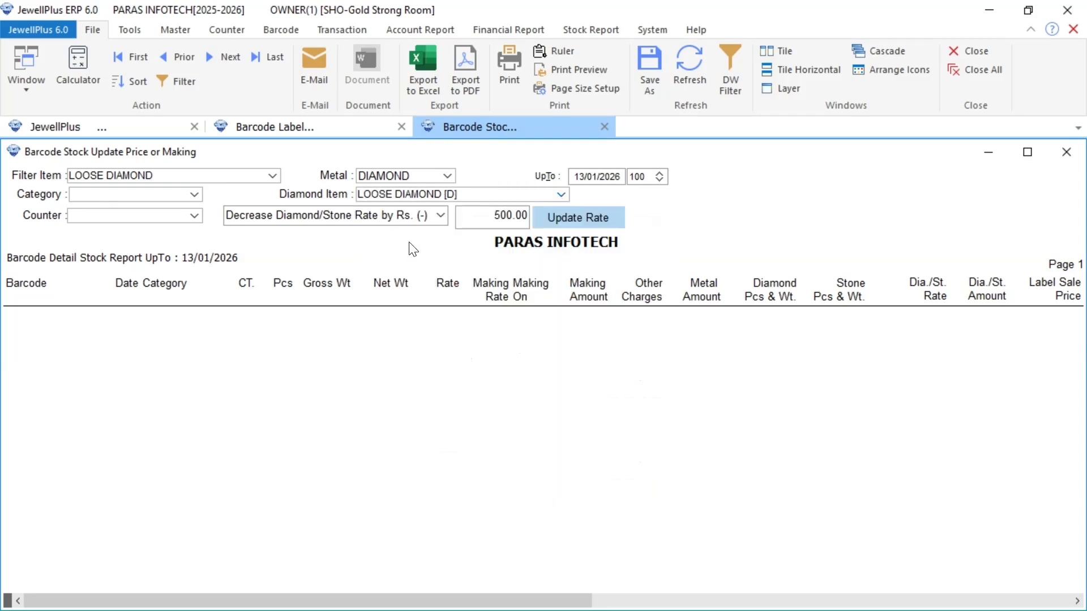
pyautogui.click(685, 80)
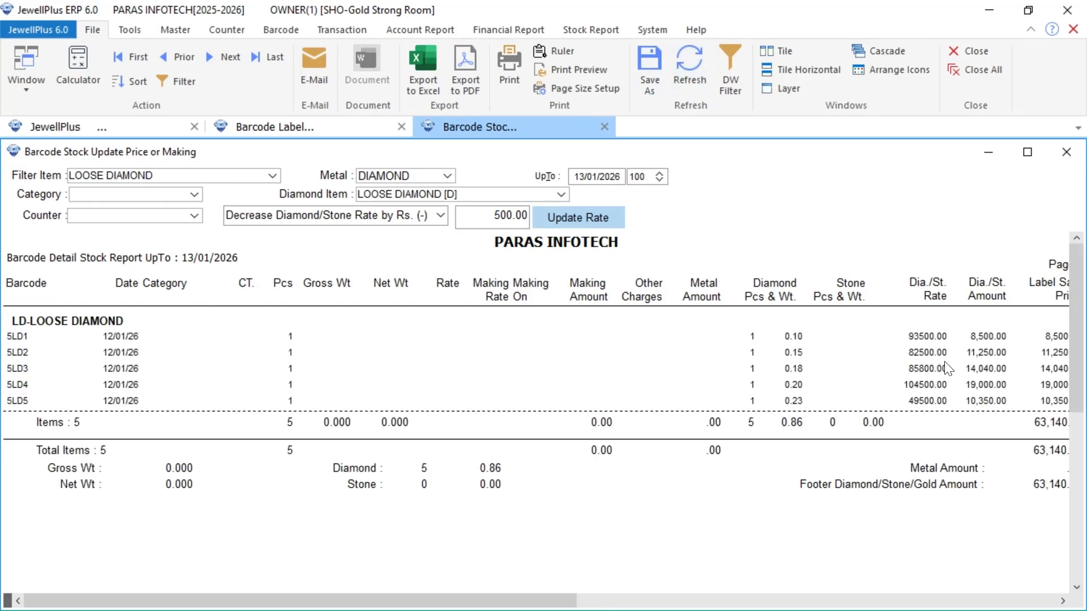
# Increase the diamond/stone rate of the listed loose diamonds by 15% and refresh the stock report.
pyautogui.click(444, 219)
pyautogui.click(361, 423)
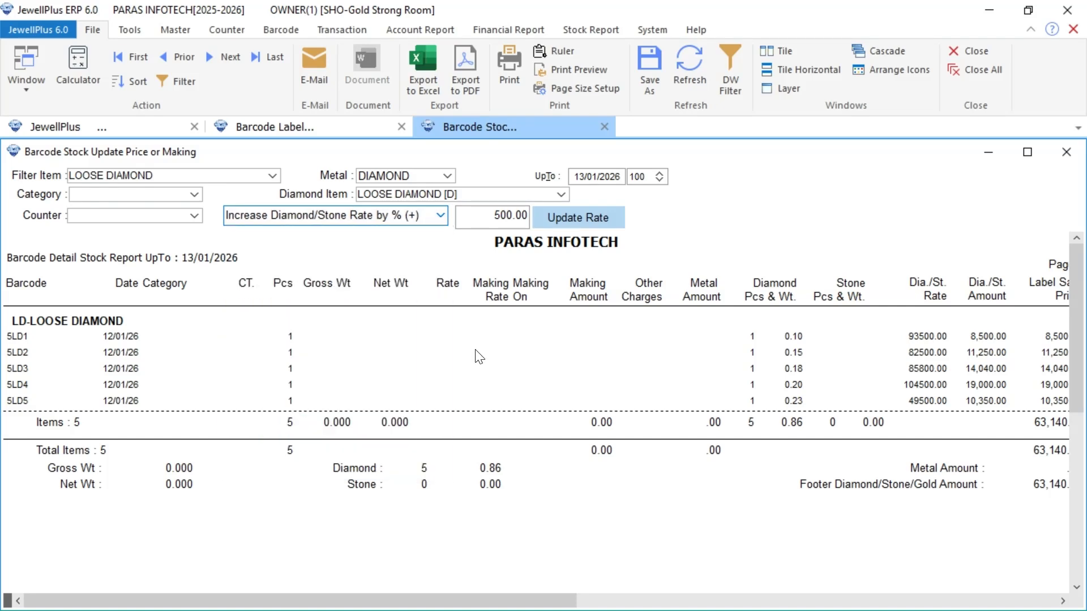
pyautogui.click(489, 219)
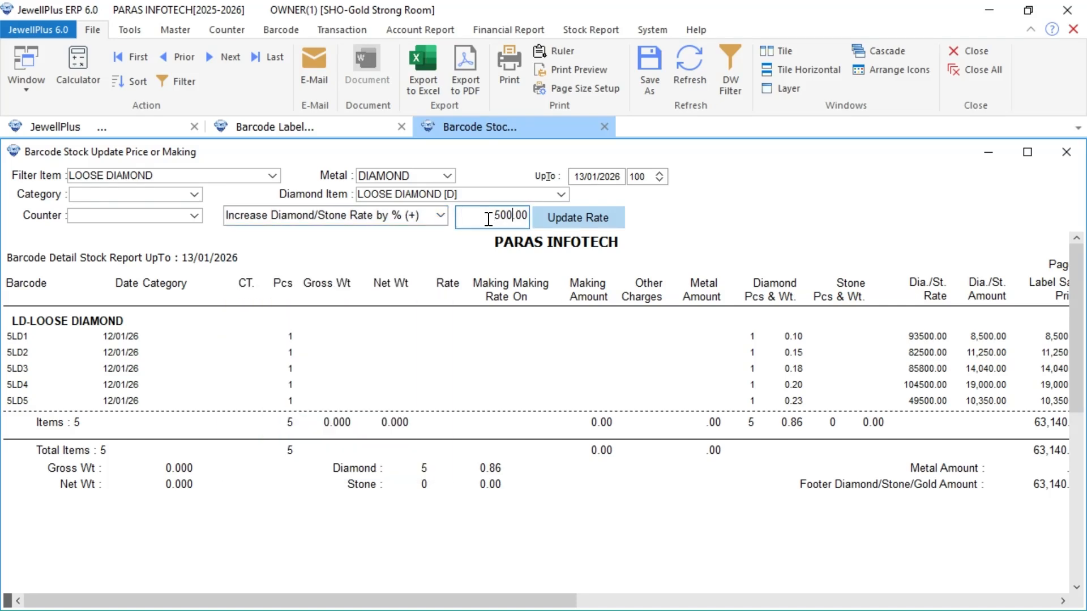
pyautogui.press('Delete')
pyautogui.press('Delete')
pyautogui.press('Delete')
pyautogui.write('15')
pyautogui.press('Tab')
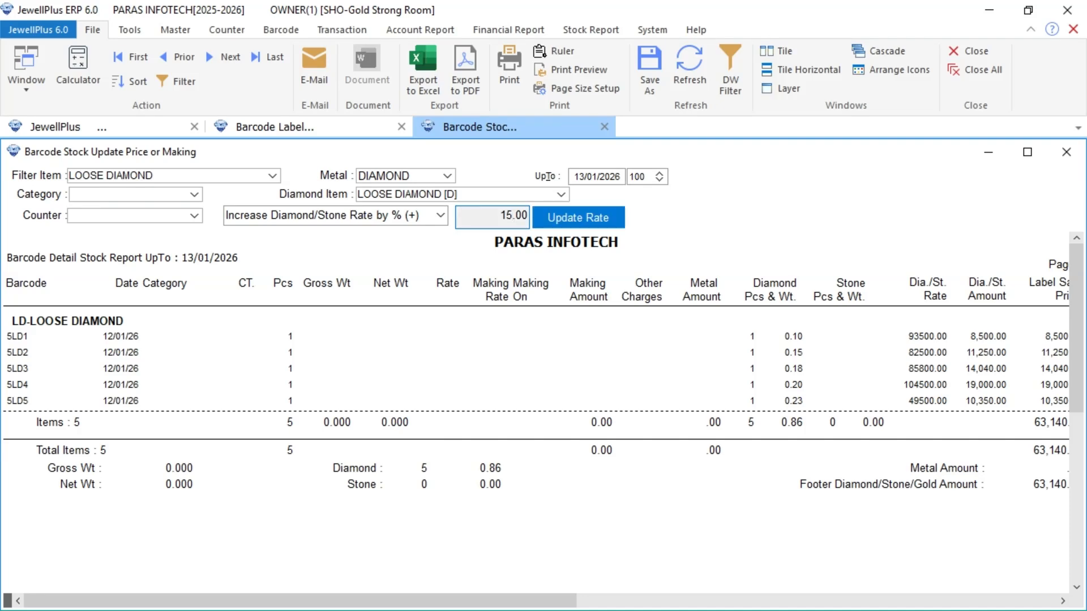
pyautogui.click(569, 215)
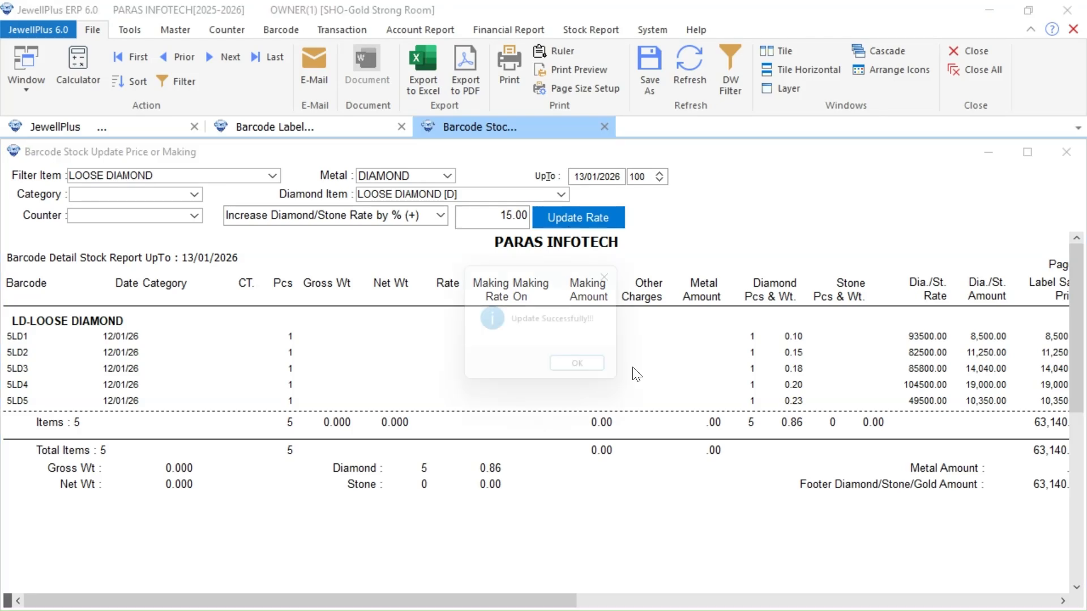
pyautogui.click(574, 377)
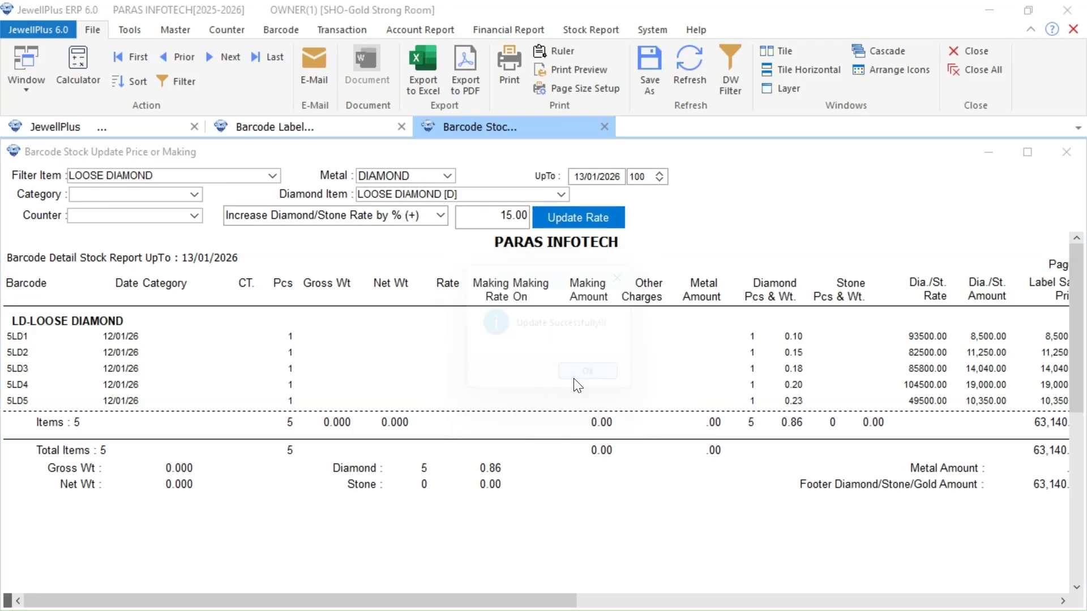
pyautogui.click(684, 66)
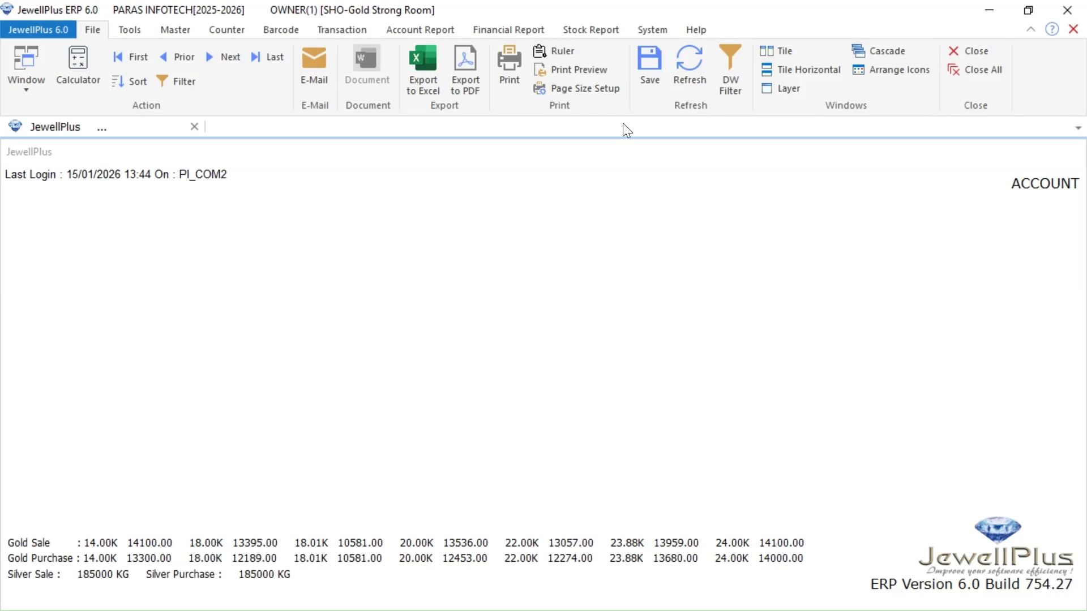
# Open the User Log Report for 13/01/2026 and examine the logged Update Barcode entries for the bulk rate changes.
pyautogui.click(647, 32)
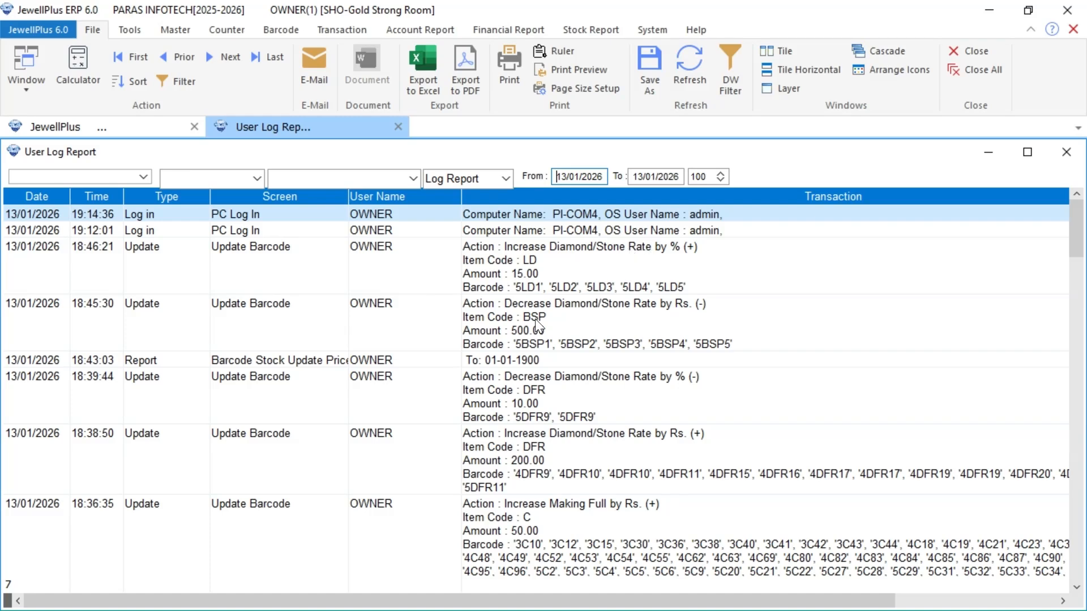
pyautogui.click(573, 325)
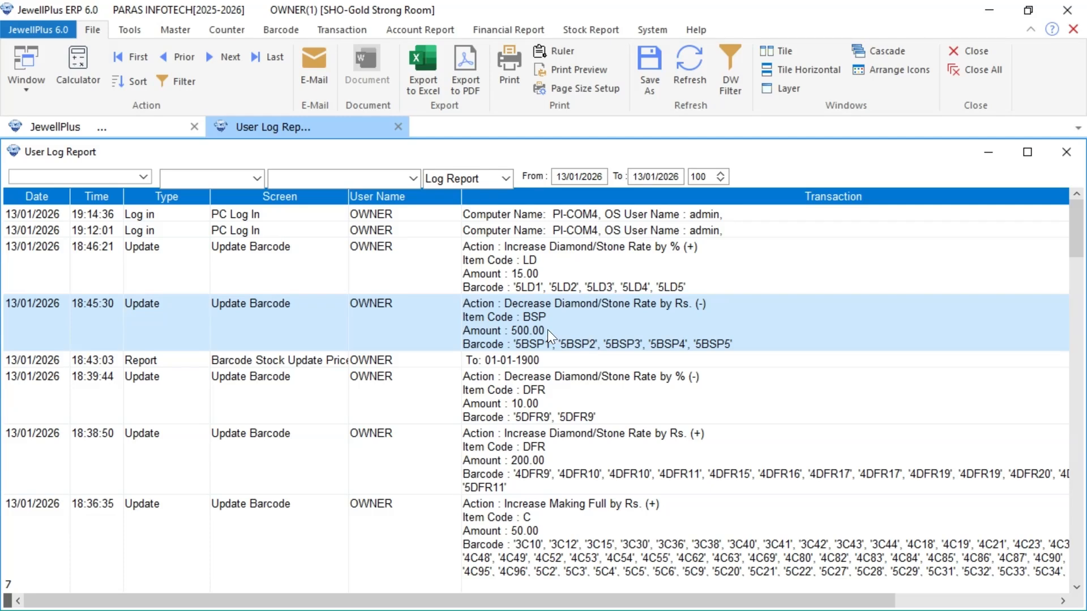
pyautogui.moveTo(1070, 245); pyautogui.dragTo(1077, 232)
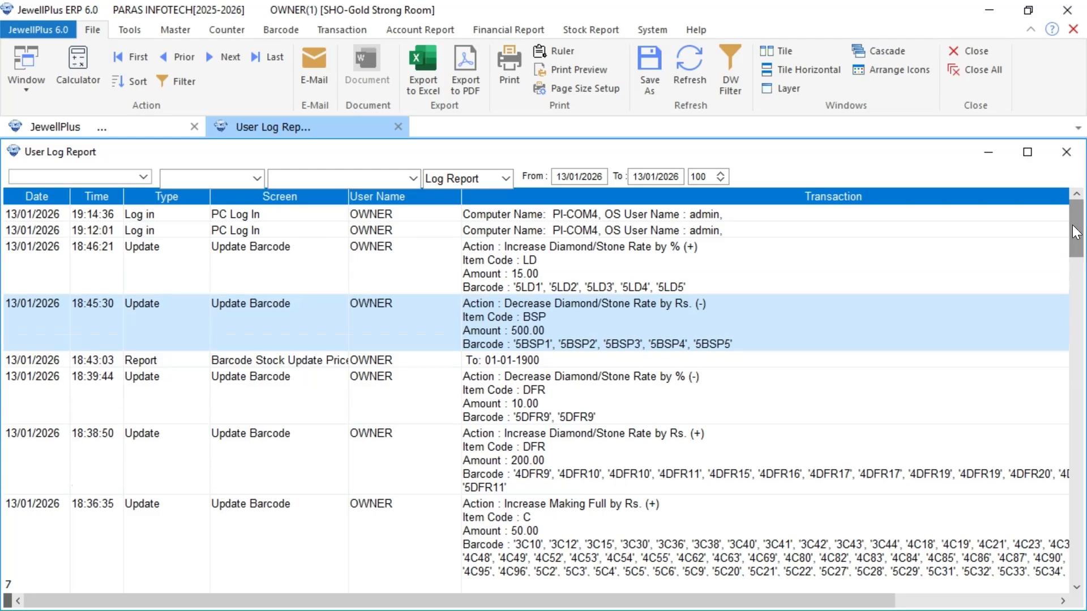